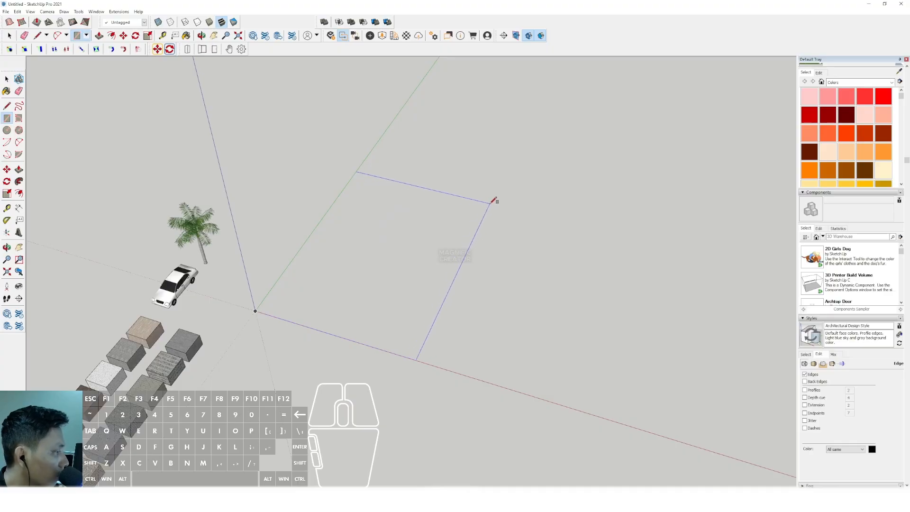
- Draw a ground rectangle from the origin along the red and green axes and Push/Pull it up into a thin slab
{"action": "left_click", "coordinate": [501, 202]}
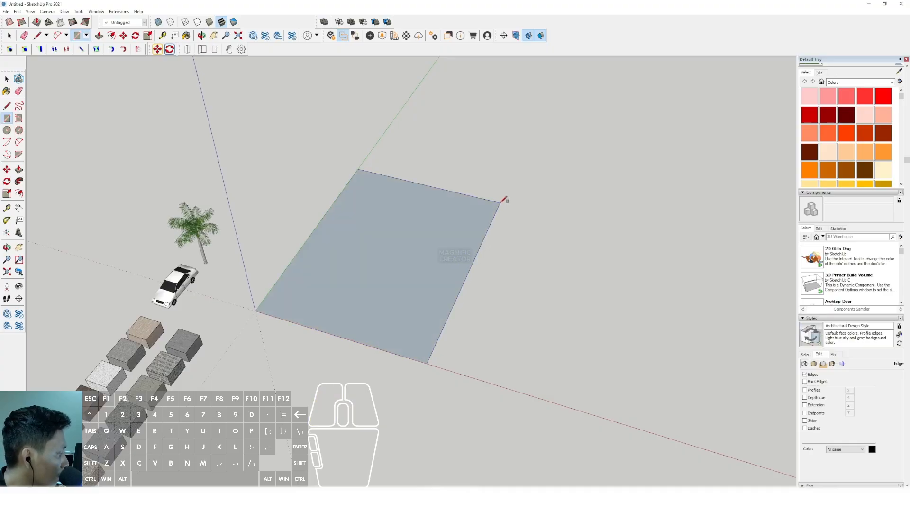
{"action": "middle_click_drag", "start_coordinate": [342, 303], "coordinate": [299, 295]}
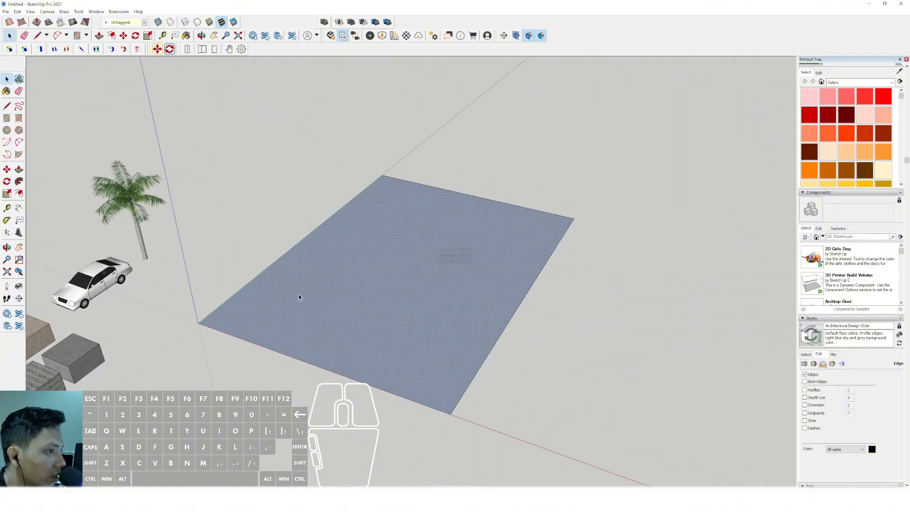
{"action": "left_click", "coordinate": [19, 169]}
{"action": "left_click", "coordinate": [252, 326]}
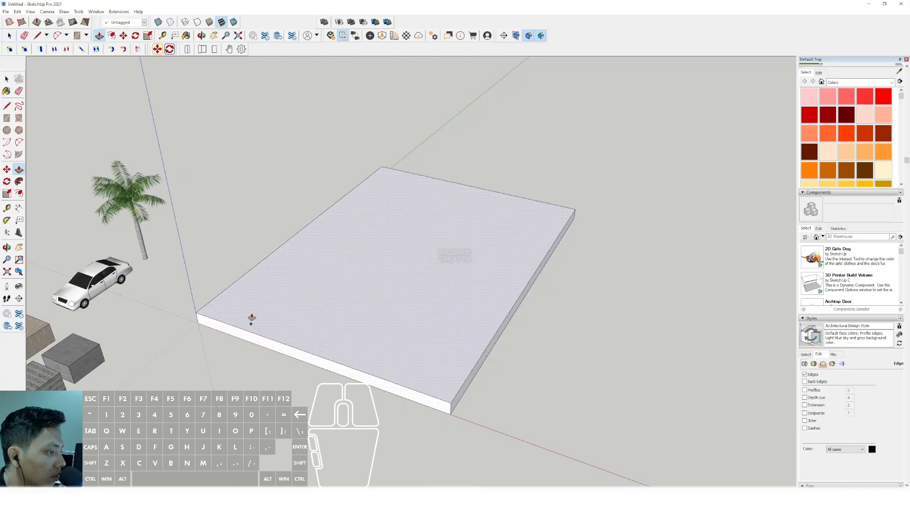
{"action": "left_click", "coordinate": [251, 313]}
{"action": "key", "text": "space"}
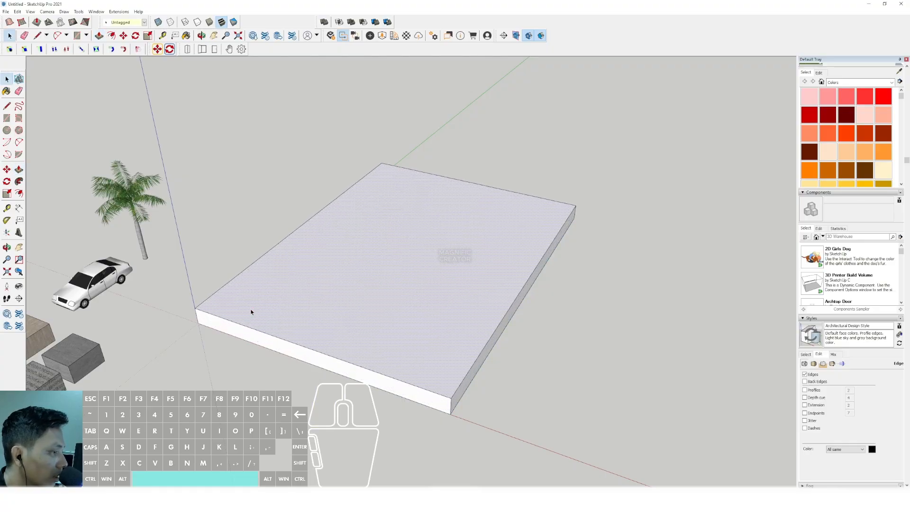
- Turn the whole slab into a component with the default settings
{"action": "middle_click_drag", "start_coordinate": [260, 319], "coordinate": [286, 314]}
{"action": "triple_click", "coordinate": [319, 296]}
{"action": "right_click", "coordinate": [319, 296]}
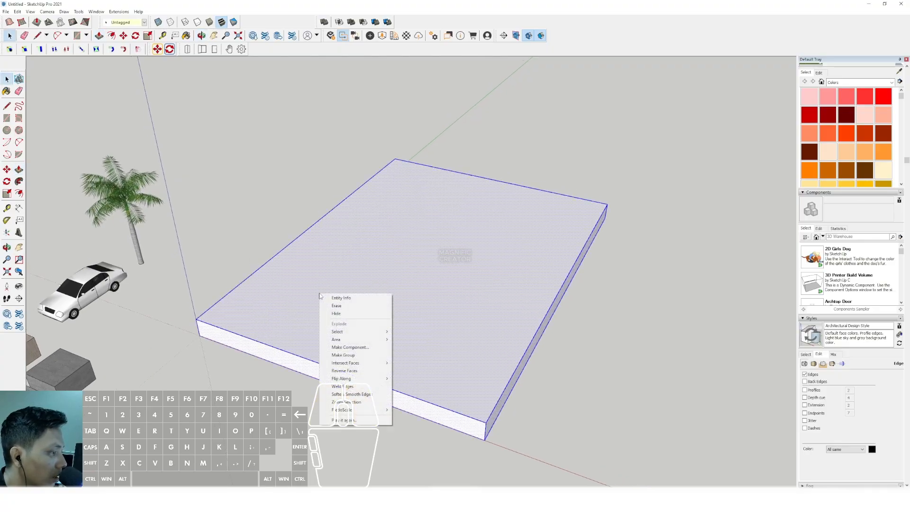
{"action": "left_click", "coordinate": [350, 347]}
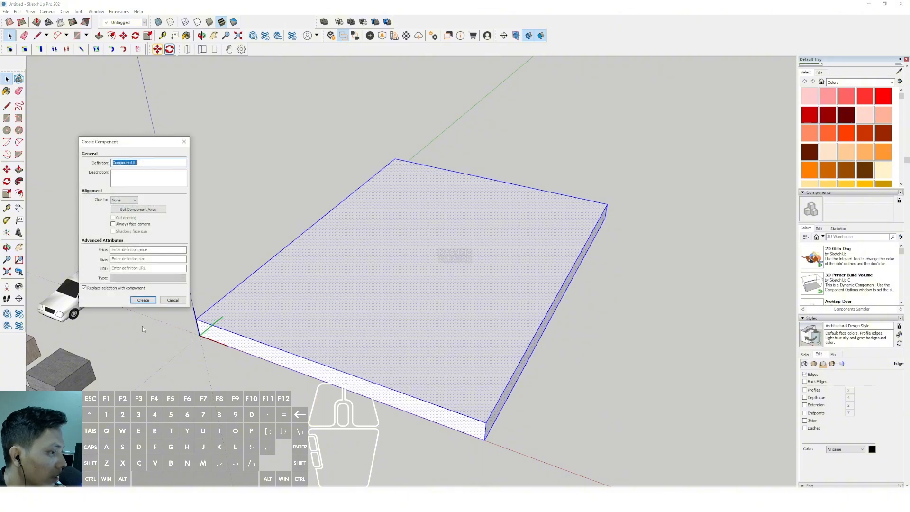
{"action": "left_click", "coordinate": [143, 299]}
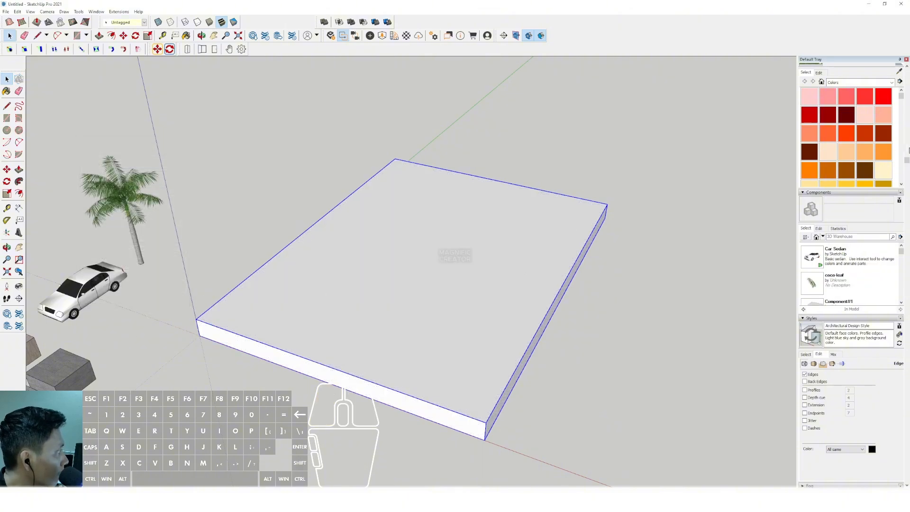
- Paint the slab component mid grey from the Colors collection
{"action": "scroll", "coordinate": [853, 149], "scroll_direction": "down", "scroll_amount": 10}
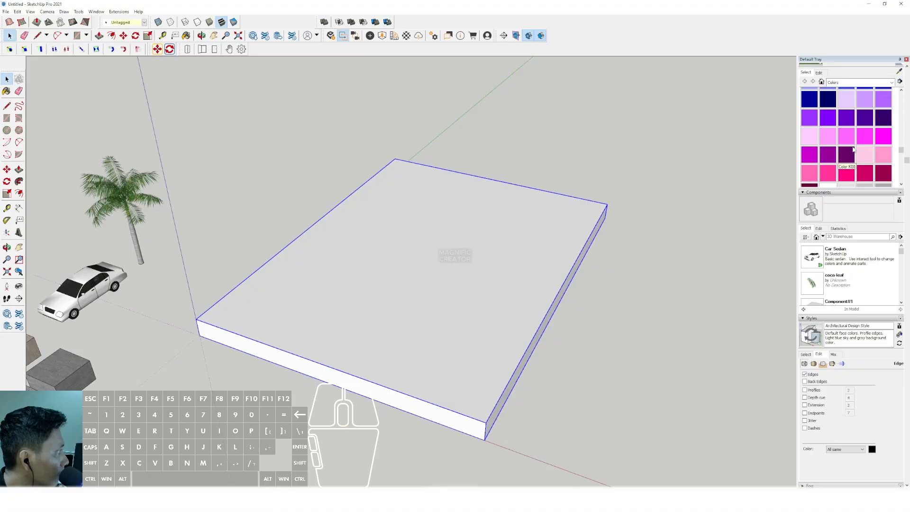
{"action": "left_click", "coordinate": [875, 152]}
{"action": "left_click", "coordinate": [476, 257]}
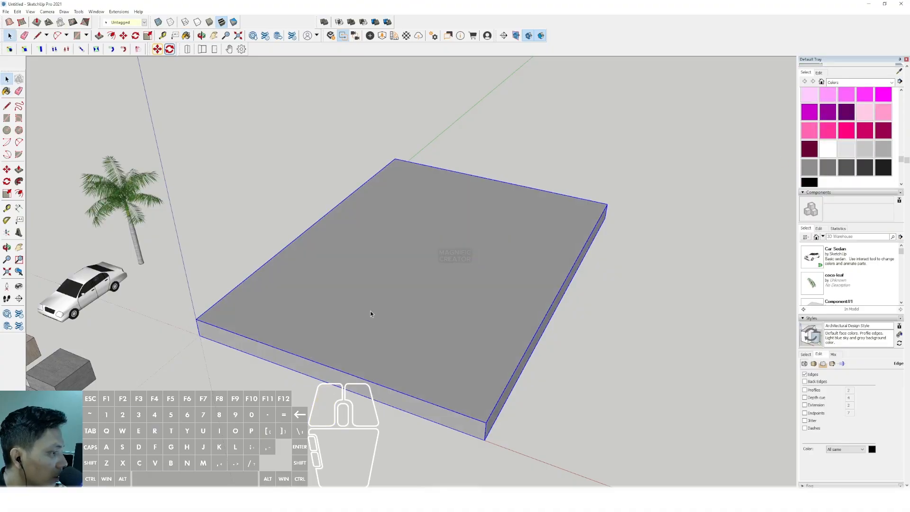
- Copy the slab component straight up and raise the copy so an open storey separates it from the original
{"action": "middle_click_drag", "start_coordinate": [370, 314], "coordinate": [146, 235]}
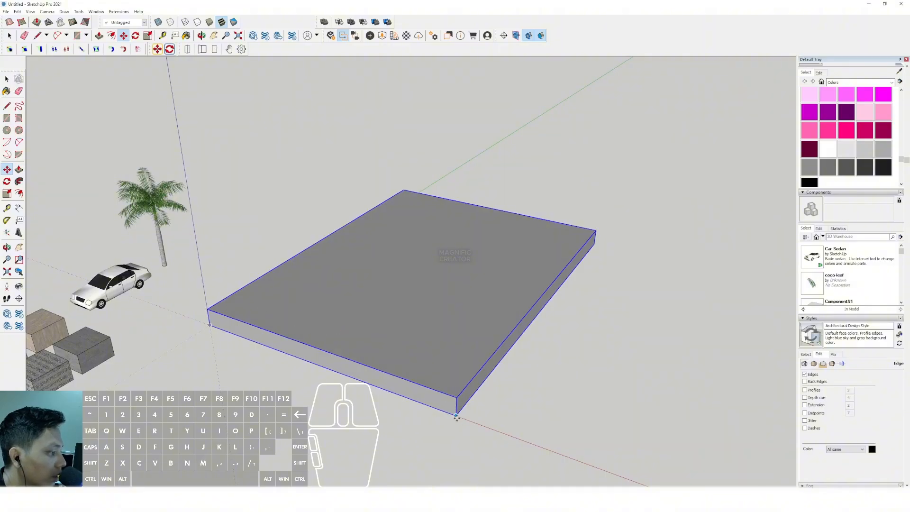
{"action": "left_click", "coordinate": [456, 416]}
{"action": "key", "text": "ctrl"}
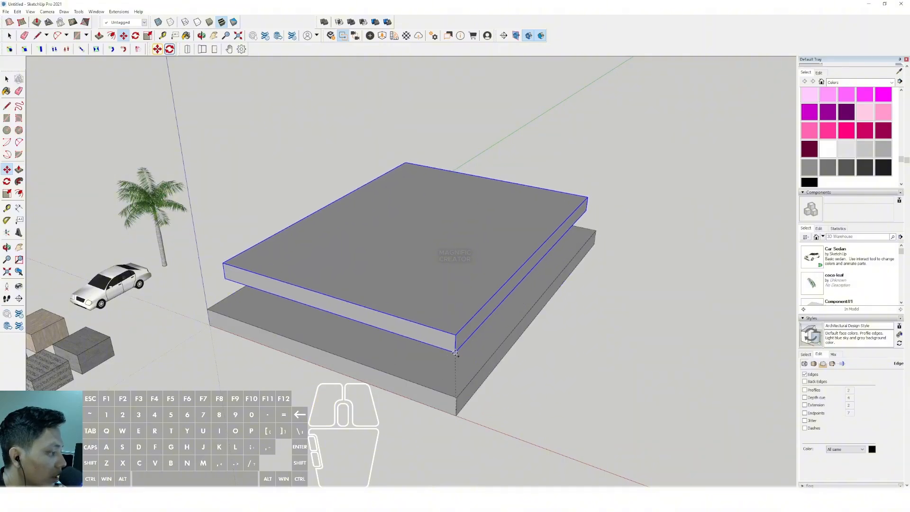
{"action": "left_click", "coordinate": [456, 395]}
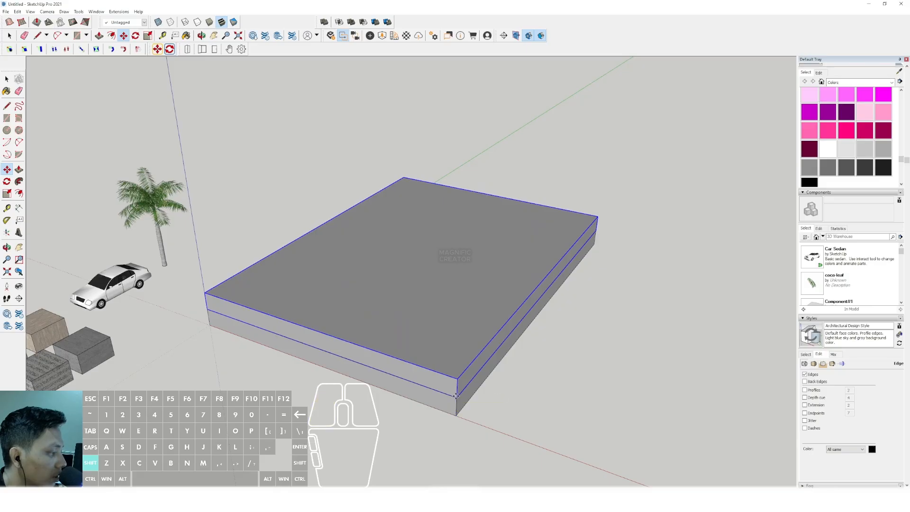
{"action": "scroll", "coordinate": [456, 396], "scroll_direction": "up", "scroll_amount": 5}
{"action": "left_click", "coordinate": [423, 353]}
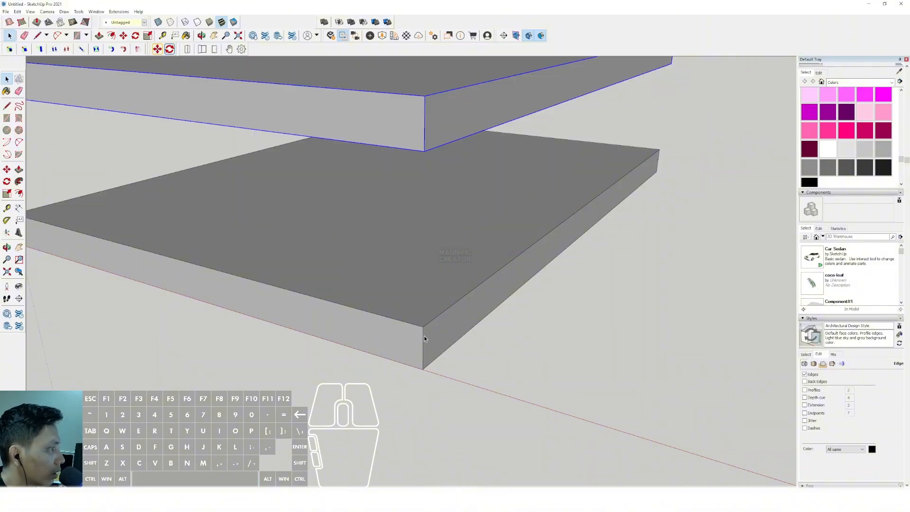
- Draw a small column-sized rectangle on the upper slab's top face, starting at its corner above the origin
{"action": "scroll", "coordinate": [414, 292], "scroll_direction": "down", "scroll_amount": 6}
{"action": "middle_click_drag", "start_coordinate": [396, 269], "coordinate": [375, 325]}
{"action": "scroll", "coordinate": [368, 271], "scroll_direction": "up", "scroll_amount": 1}
{"action": "middle_click_drag", "start_coordinate": [367, 271], "coordinate": [350, 310]}
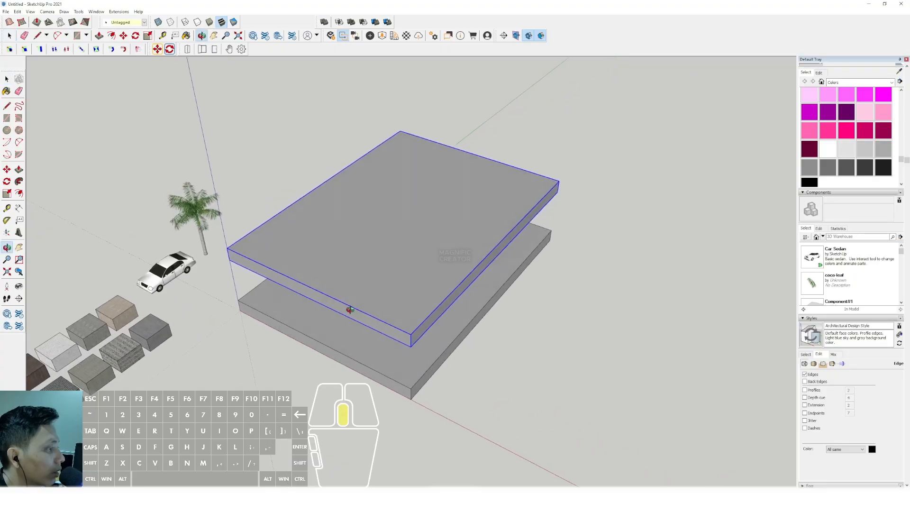
{"action": "key", "text": "space"}
{"action": "scroll", "coordinate": [296, 297], "scroll_direction": "up", "scroll_amount": 2}
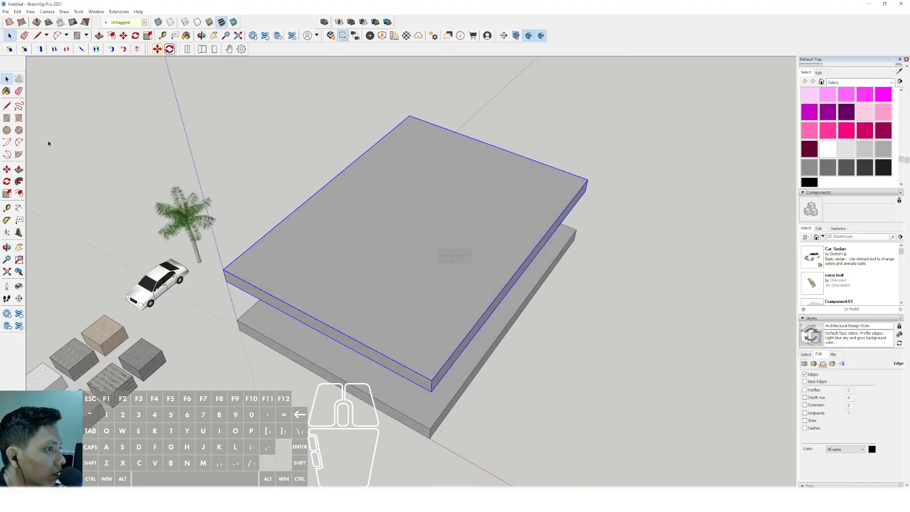
{"action": "left_click", "coordinate": [6, 119]}
{"action": "scroll", "coordinate": [248, 284], "scroll_direction": "up", "scroll_amount": 5}
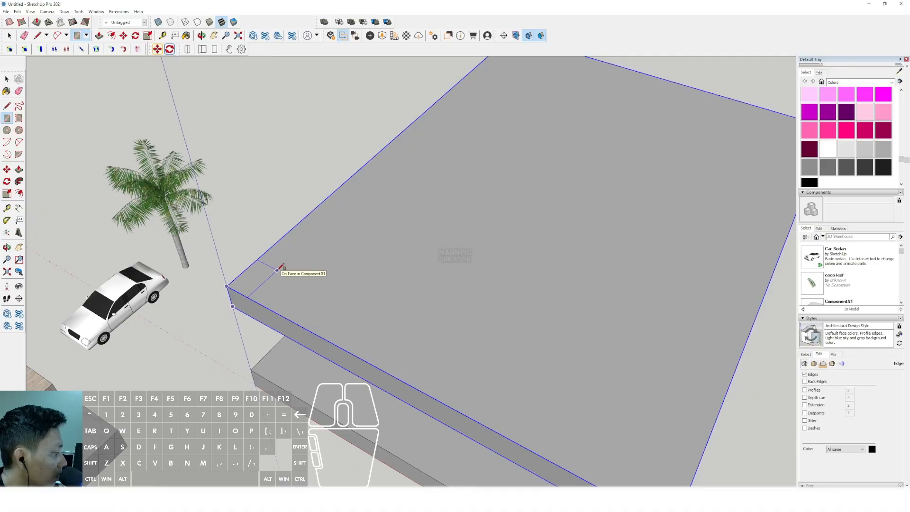
{"action": "scroll", "coordinate": [277, 268], "scroll_direction": "up", "scroll_amount": 2}
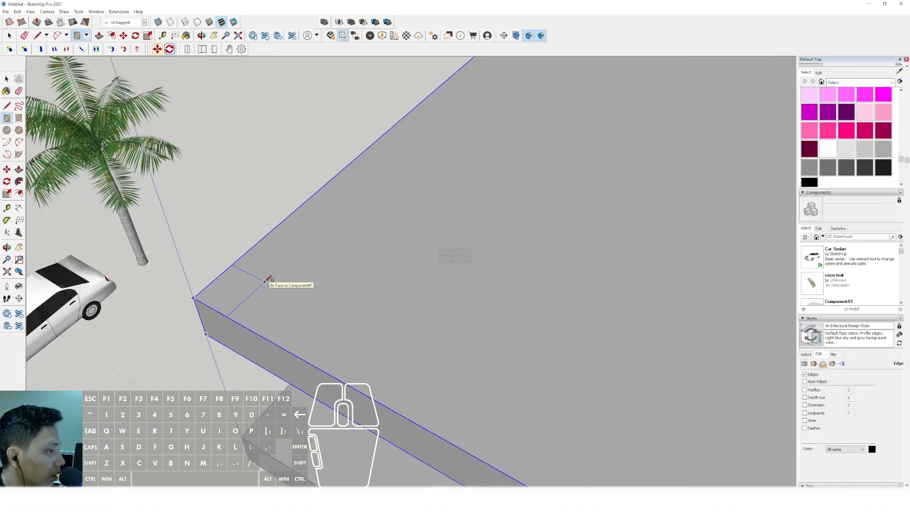
{"action": "left_click", "coordinate": [264, 282]}
- Push/Pull the corner rectangle down through both slabs to the base of the lower slab to form a column
{"action": "key", "text": "space"}
{"action": "left_click", "coordinate": [248, 281]}
{"action": "key", "text": "v"}
{"action": "left_click", "coordinate": [248, 279]}
{"action": "scroll", "coordinate": [245, 212], "scroll_direction": "down", "scroll_amount": 3}
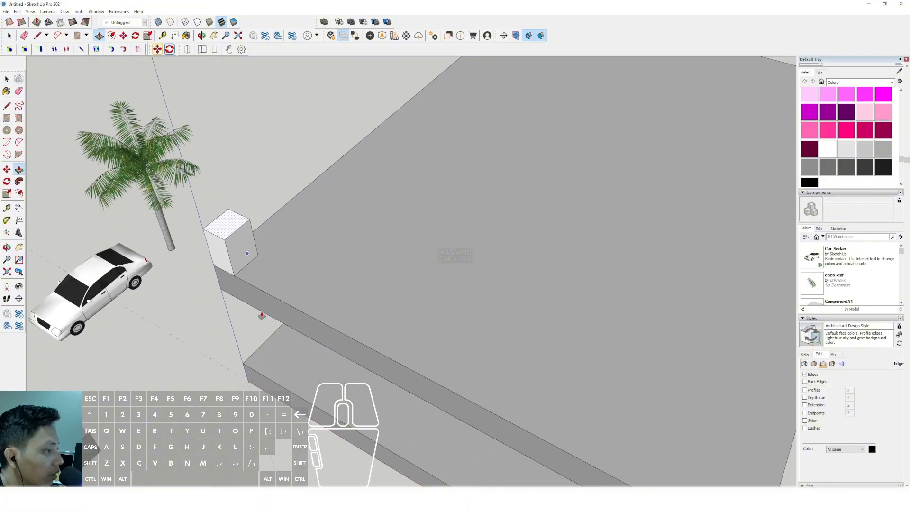
{"action": "scroll", "coordinate": [261, 315], "scroll_direction": "down", "scroll_amount": 3}
- Turn the whole corner column into a component with the default settings
{"action": "key", "text": "space"}
{"action": "triple_click", "coordinate": [255, 237]}
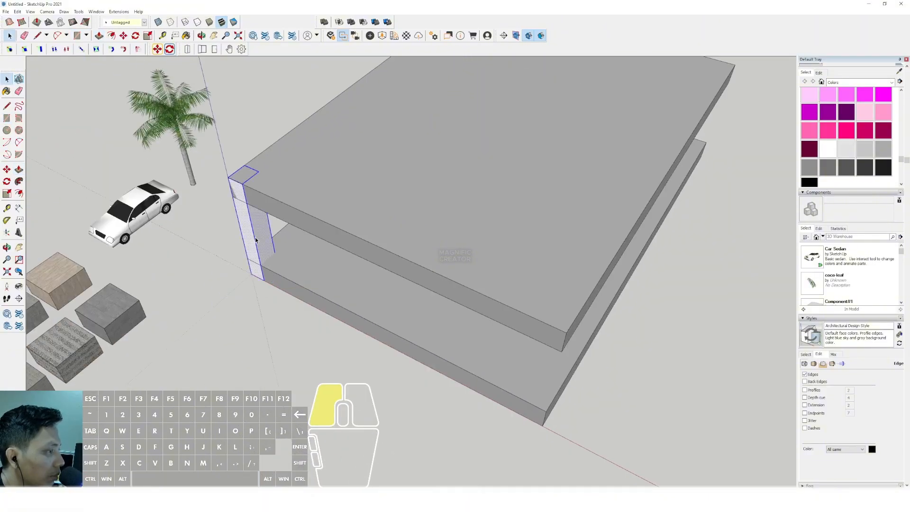
{"action": "right_click", "coordinate": [255, 236]}
{"action": "left_click", "coordinate": [281, 290]}
{"action": "left_click", "coordinate": [142, 297]}
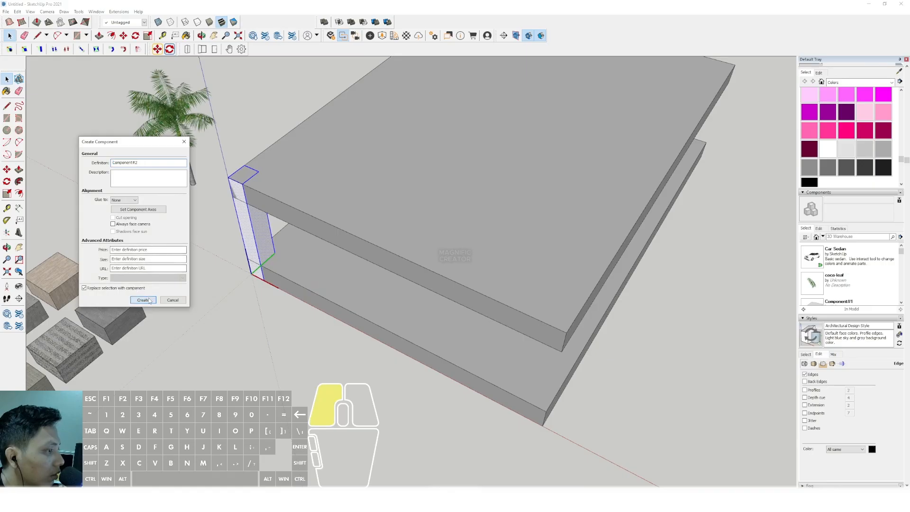
- Copy the column along the red axis to the opposite front corner and divide the spacing with /2 for a middle column
{"action": "scroll", "coordinate": [278, 280], "scroll_direction": "up", "scroll_amount": 2}
{"action": "key", "text": "ctrl"}
{"action": "left_click", "coordinate": [262, 282]}
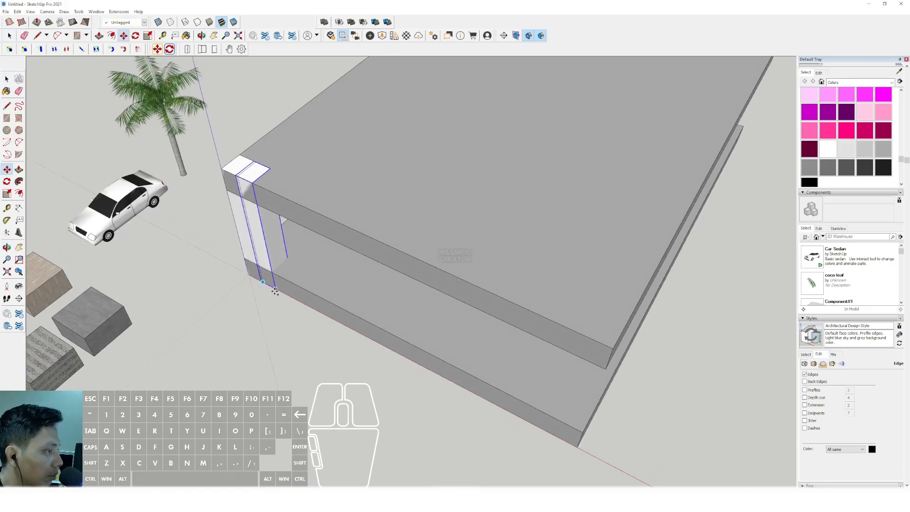
{"action": "scroll", "coordinate": [256, 280], "scroll_direction": "down", "scroll_amount": 3}
{"action": "left_click", "coordinate": [439, 362]}
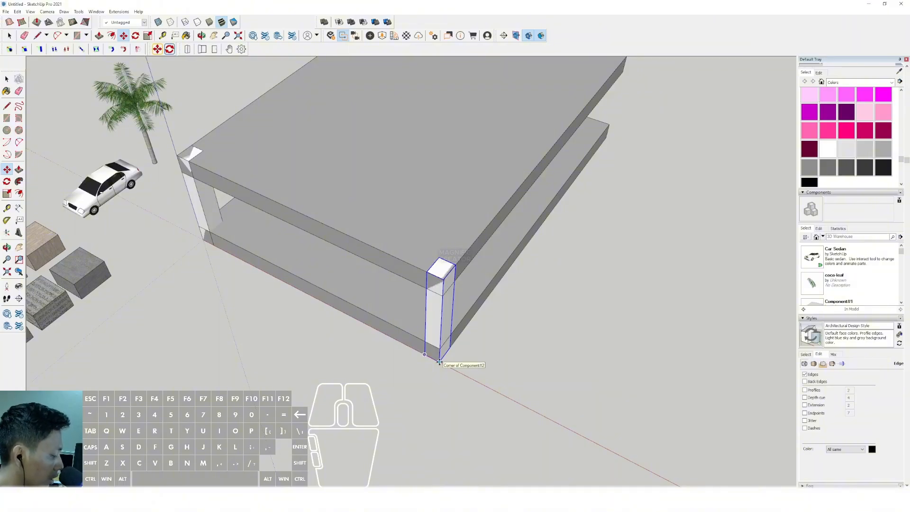
{"action": "type", "text": "/2"}
{"action": "key", "text": "Return"}
{"action": "scroll", "coordinate": [439, 362], "scroll_direction": "down", "scroll_amount": 3}
{"action": "key", "text": "space"}
- Copy the three front columns to the slab's back edge and divide the distance with /3 to create the intermediate rows
{"action": "scroll", "coordinate": [443, 277], "scroll_direction": "up", "scroll_amount": 5}
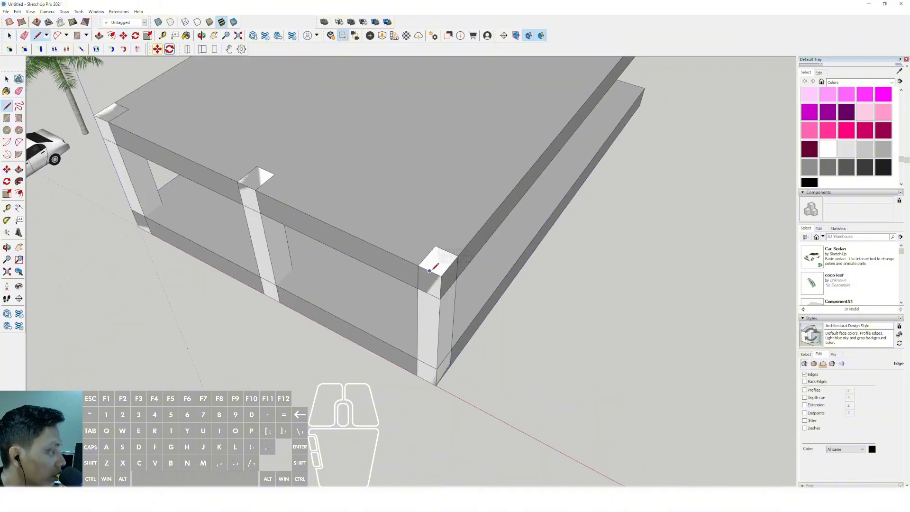
{"action": "scroll", "coordinate": [257, 184], "scroll_direction": "up", "scroll_amount": 2}
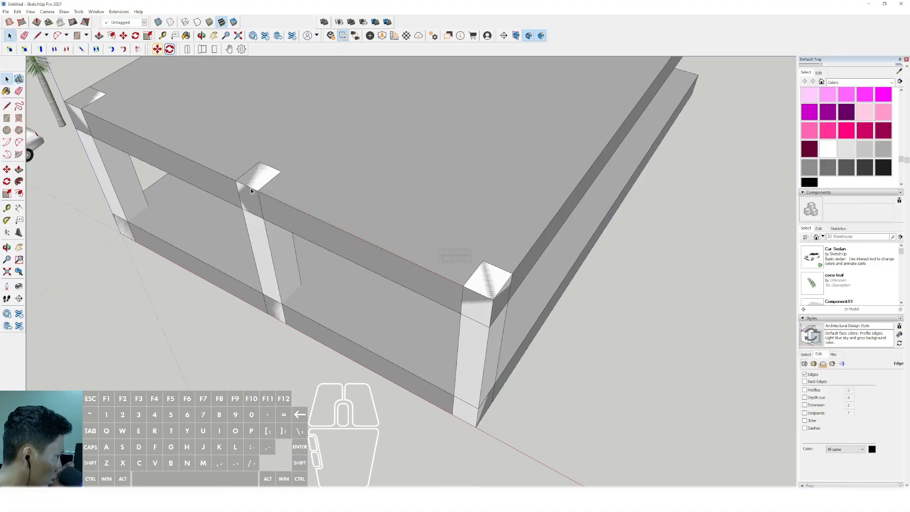
{"action": "scroll", "coordinate": [241, 231], "scroll_direction": "down", "scroll_amount": 3}
{"action": "left_click", "coordinate": [256, 241]}
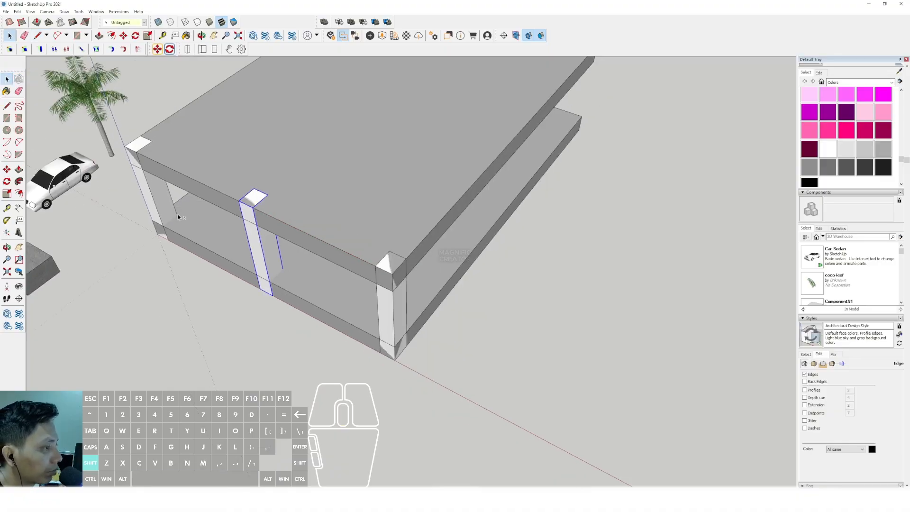
{"action": "scroll", "coordinate": [387, 309], "scroll_direction": "down", "scroll_amount": 3}
{"action": "middle_click_drag", "start_coordinate": [387, 309], "coordinate": [366, 351]}
{"action": "scroll", "coordinate": [392, 334], "scroll_direction": "up", "scroll_amount": 2}
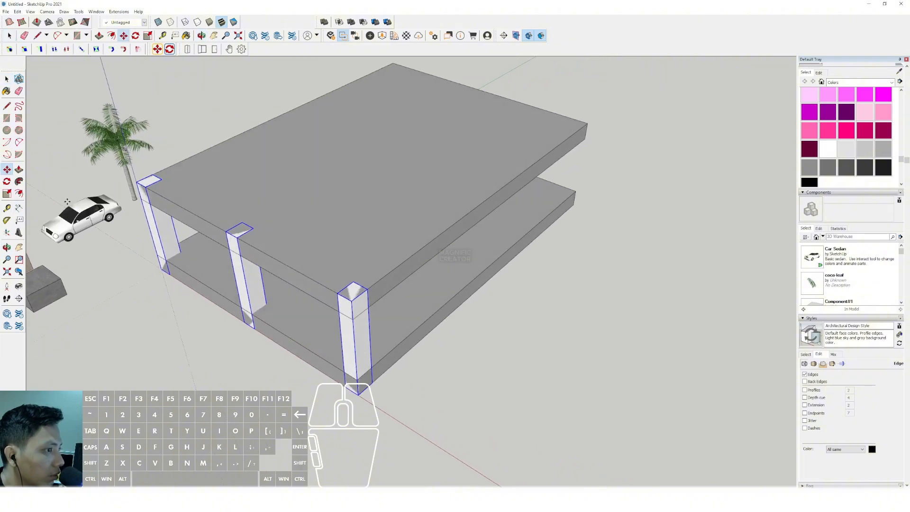
{"action": "scroll", "coordinate": [378, 361], "scroll_direction": "up", "scroll_amount": 2}
{"action": "scroll", "coordinate": [368, 390], "scroll_direction": "down", "scroll_amount": 2}
{"action": "middle_click_drag", "start_coordinate": [368, 390], "coordinate": [511, 257]}
{"action": "left_click", "coordinate": [511, 256], "text": "shift"}
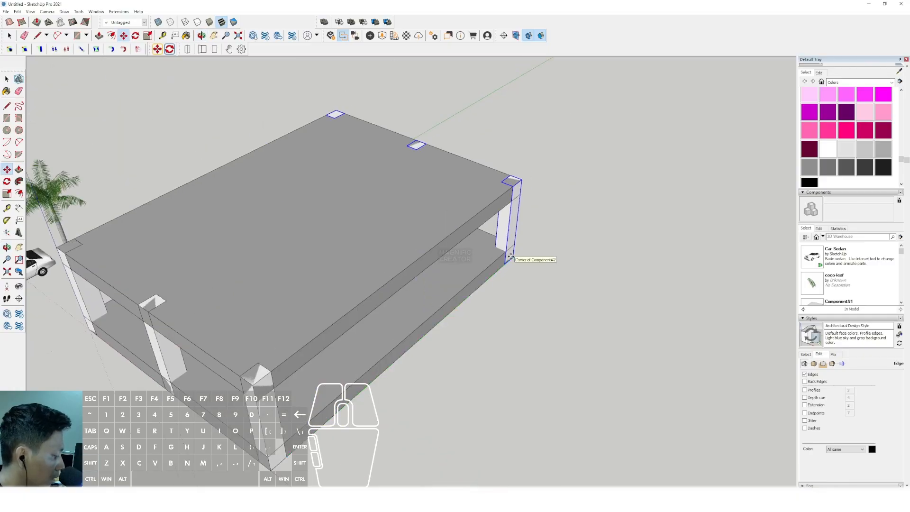
{"action": "type", "text": "/3"}
{"action": "key", "text": "Return"}
- Examine the column grid between the two slabs from the side and from below
{"action": "key", "text": "space"}
{"action": "scroll", "coordinate": [335, 271], "scroll_direction": "down", "scroll_amount": 3}
{"action": "middle_click_drag", "start_coordinate": [335, 270], "coordinate": [372, 203]}
{"action": "scroll", "coordinate": [368, 314], "scroll_direction": "up", "scroll_amount": 3}
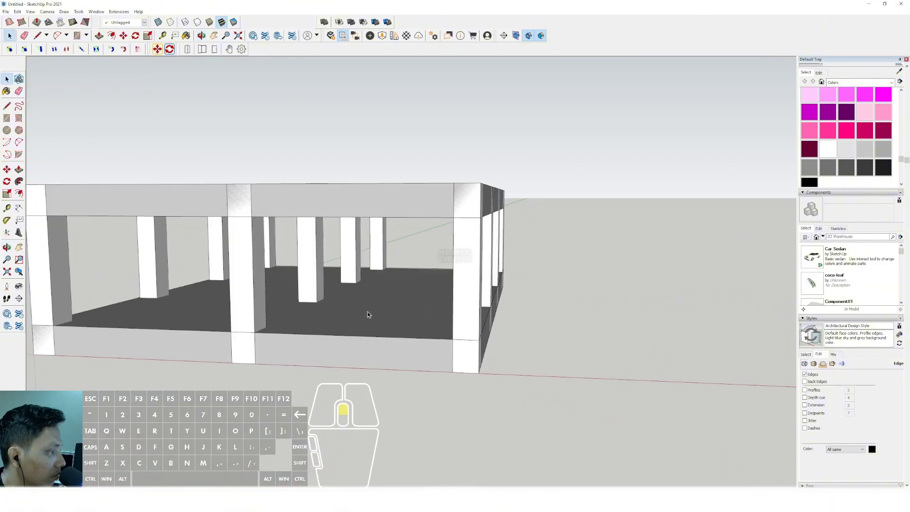
{"action": "middle_click_drag", "start_coordinate": [369, 314], "coordinate": [314, 196]}
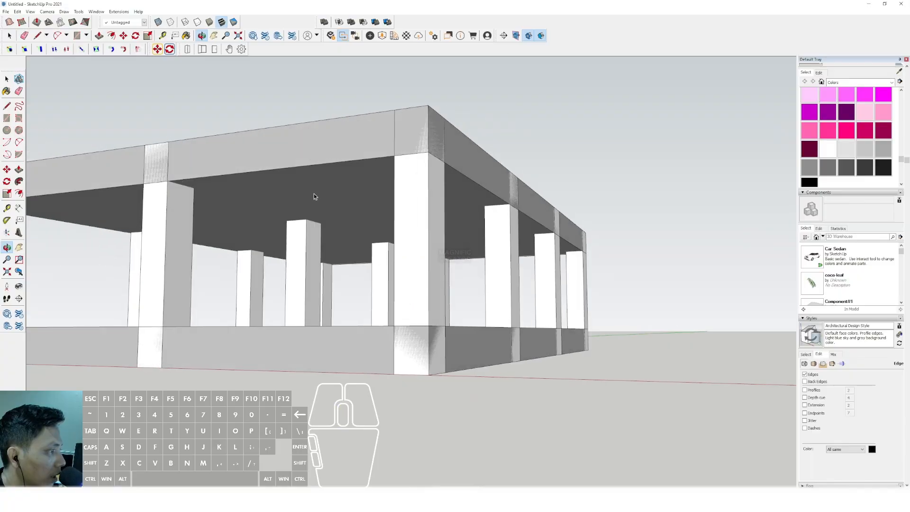
{"action": "scroll", "coordinate": [314, 196], "scroll_direction": "up", "scroll_amount": 5}
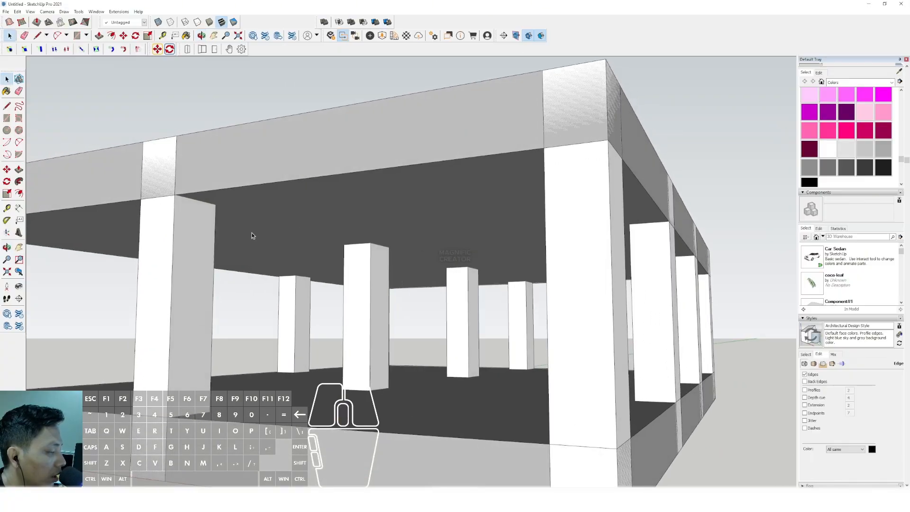
{"action": "middle_click_drag", "start_coordinate": [251, 236], "coordinate": [428, 286]}
- Copy the upper slab straight up by one storey height, using matching corners of the two existing slabs as reference points
{"action": "key", "text": "space"}
{"action": "left_click", "coordinate": [473, 300]}
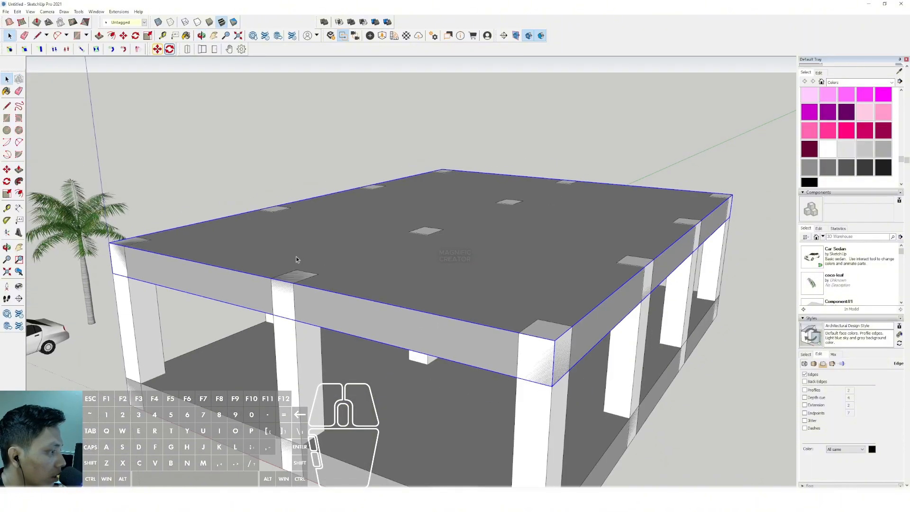
{"action": "scroll", "coordinate": [296, 260], "scroll_direction": "down", "scroll_amount": 3}
{"action": "mouse_move", "coordinate": [296, 259]}
{"action": "middle_mouse_down"}
{"action": "mouse_move", "coordinate": [361, 254]}
{"action": "mouse_move", "coordinate": [378, 321]}
{"action": "mouse_move", "coordinate": [364, 296]}
{"action": "mouse_move", "coordinate": [337, 282]}
{"action": "mouse_move", "coordinate": [343, 304]}
{"action": "mouse_move", "coordinate": [316, 328]}
{"action": "middle_mouse_up"}
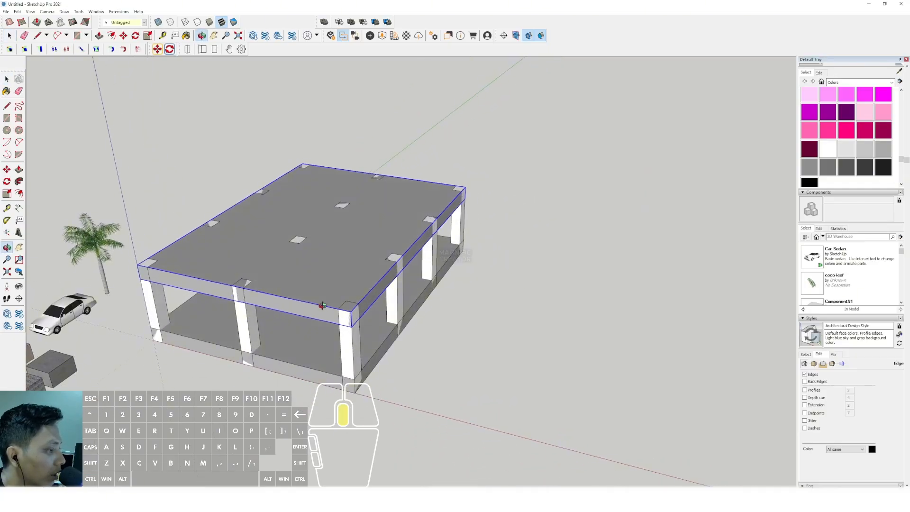
{"action": "left_click", "coordinate": [6, 169]}
{"action": "scroll", "coordinate": [336, 380], "scroll_direction": "up", "scroll_amount": 3}
{"action": "key", "text": "ctrl"}
{"action": "left_click", "coordinate": [336, 390]}
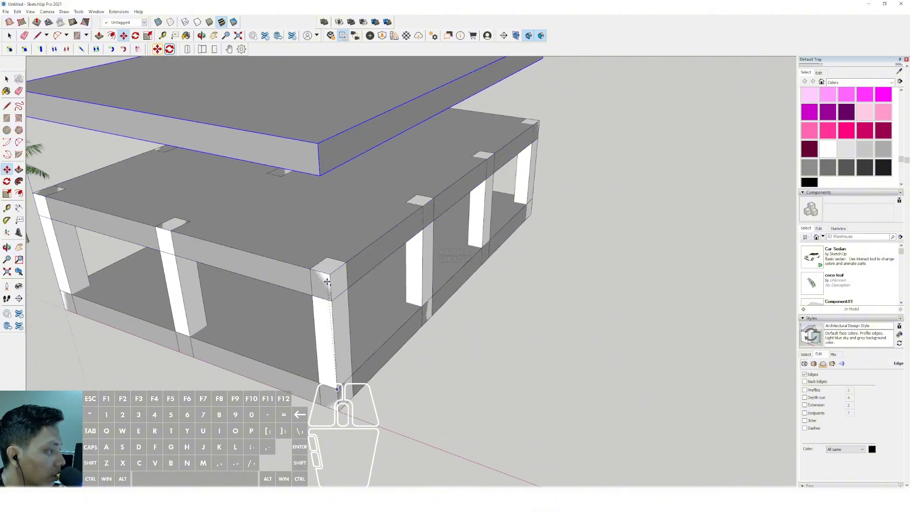
{"action": "scroll", "coordinate": [329, 282], "scroll_direction": "down", "scroll_amount": 2}
{"action": "middle_click_drag", "start_coordinate": [329, 283], "coordinate": [335, 323], "text": "shift"}
{"action": "left_click", "coordinate": [341, 334]}
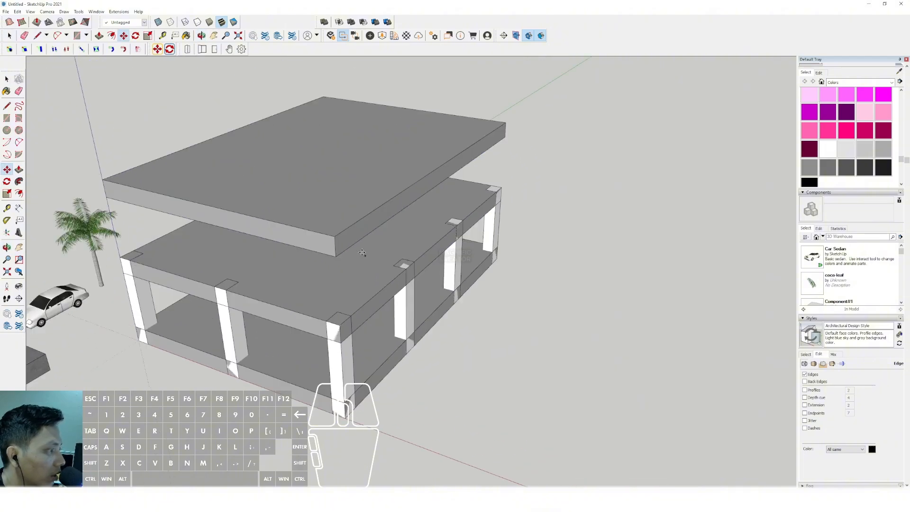
- Copy the slab up by another equal storey height to add the topmost level
{"action": "left_click", "coordinate": [335, 257]}
{"action": "key", "text": "space"}
{"action": "scroll", "coordinate": [341, 253], "scroll_direction": "down", "scroll_amount": 2}
{"action": "scroll", "coordinate": [341, 253], "scroll_direction": "down", "scroll_amount": 1}
{"action": "scroll", "coordinate": [339, 336], "scroll_direction": "up", "scroll_amount": 5}
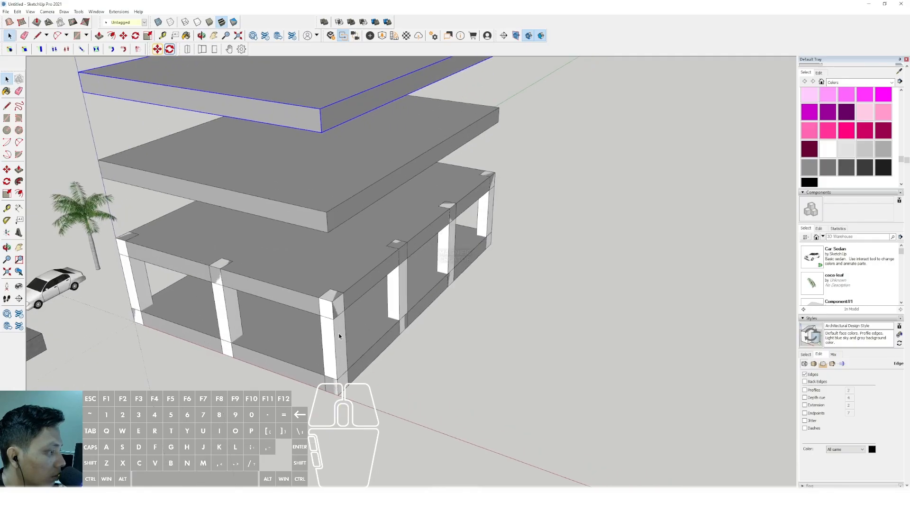
- Open the corner column component and extend its top up to the topmost slab, then close the component
{"action": "double_click", "coordinate": [340, 336]}
{"action": "scroll", "coordinate": [333, 196], "scroll_direction": "down", "scroll_amount": 1}
{"action": "middle_click_drag", "start_coordinate": [331, 195], "coordinate": [329, 223], "text": "shift"}
{"action": "left_click", "coordinate": [330, 170]}
{"action": "key", "text": "space"}
{"action": "scroll", "coordinate": [337, 255], "scroll_direction": "down", "scroll_amount": 2}
{"action": "middle_click_drag", "start_coordinate": [337, 255], "coordinate": [366, 192]}
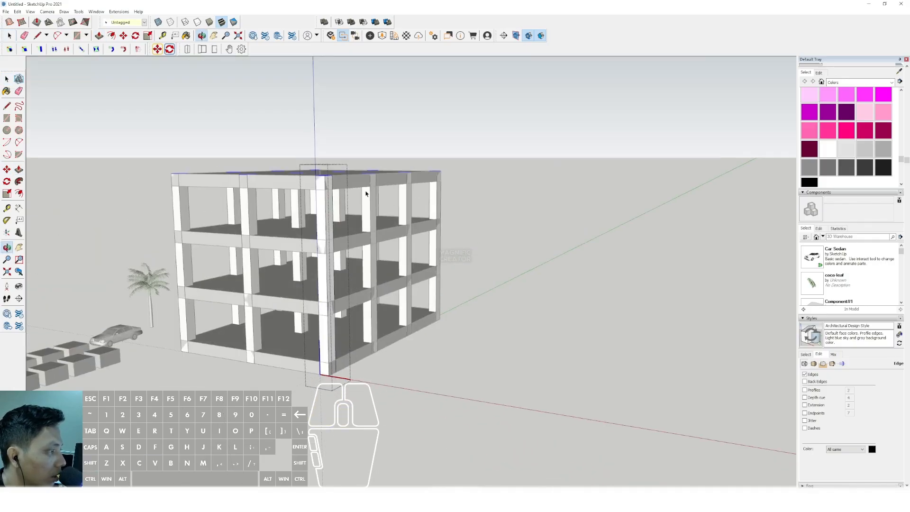
{"action": "left_click", "coordinate": [382, 269]}
- Sample the slabs' grey material and raise its lightness to a paler grey
{"action": "scroll", "coordinate": [383, 269], "scroll_direction": "up", "scroll_amount": 2}
{"action": "middle_click_drag", "start_coordinate": [381, 269], "coordinate": [237, 310]}
{"action": "scroll", "coordinate": [322, 271], "scroll_direction": "down", "scroll_amount": 3}
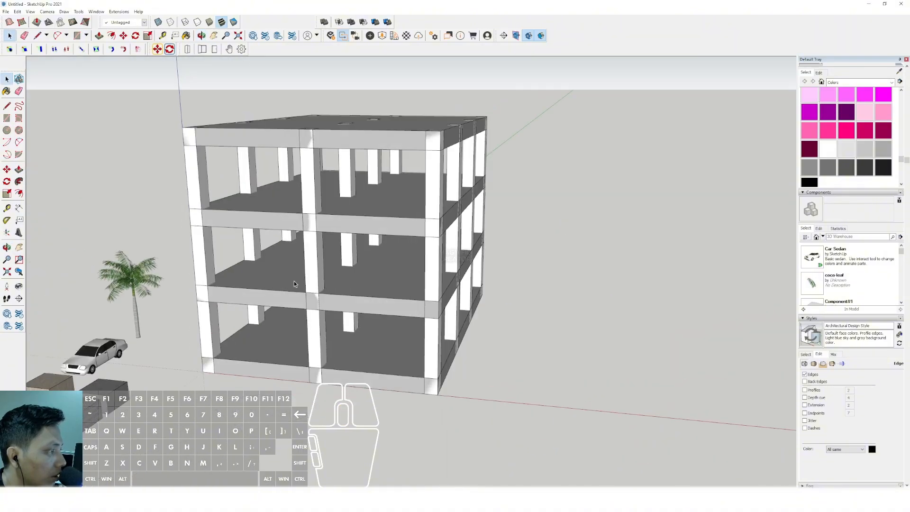
{"action": "middle_click_drag", "start_coordinate": [316, 263], "coordinate": [265, 300]}
{"action": "scroll", "coordinate": [308, 199], "scroll_direction": "up", "scroll_amount": 1}
{"action": "middle_click_drag", "start_coordinate": [308, 195], "coordinate": [361, 298], "text": "shift"}
{"action": "scroll", "coordinate": [333, 261], "scroll_direction": "up", "scroll_amount": 1}
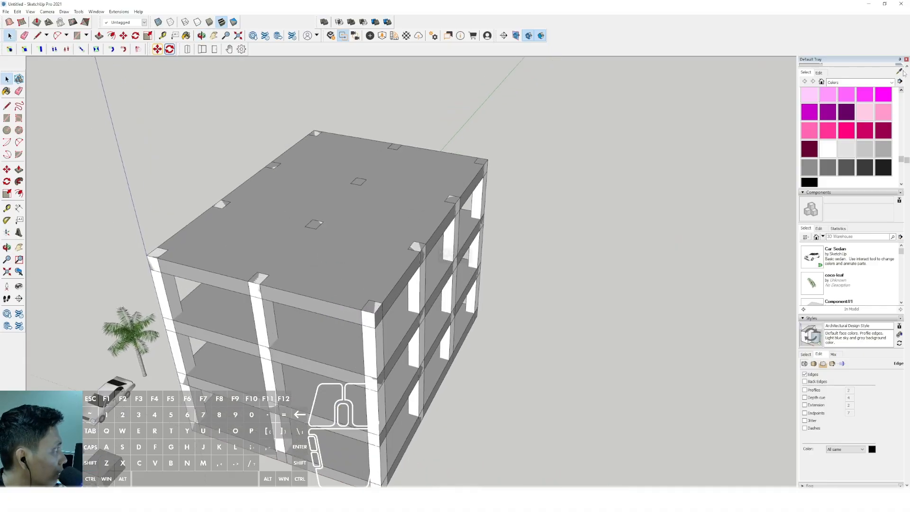
{"action": "scroll", "coordinate": [853, 147], "scroll_direction": "up", "scroll_amount": 10}
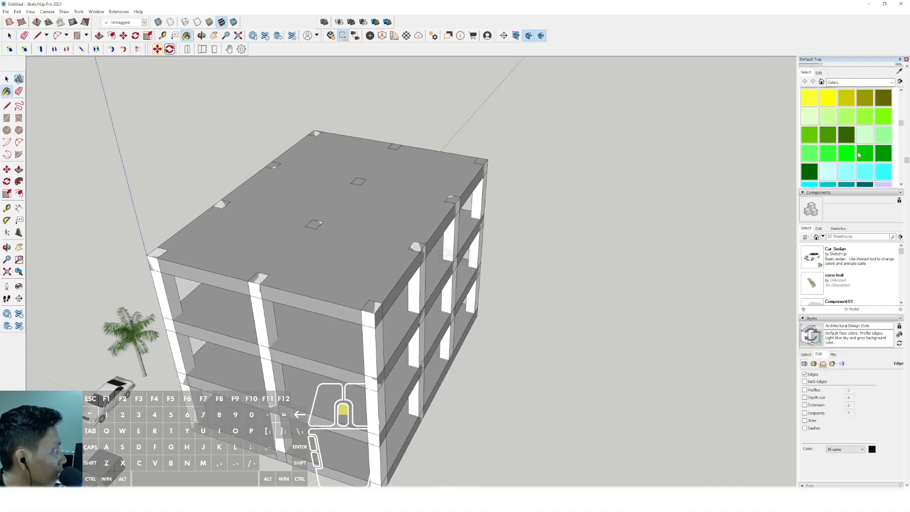
{"action": "left_click", "coordinate": [822, 117]}
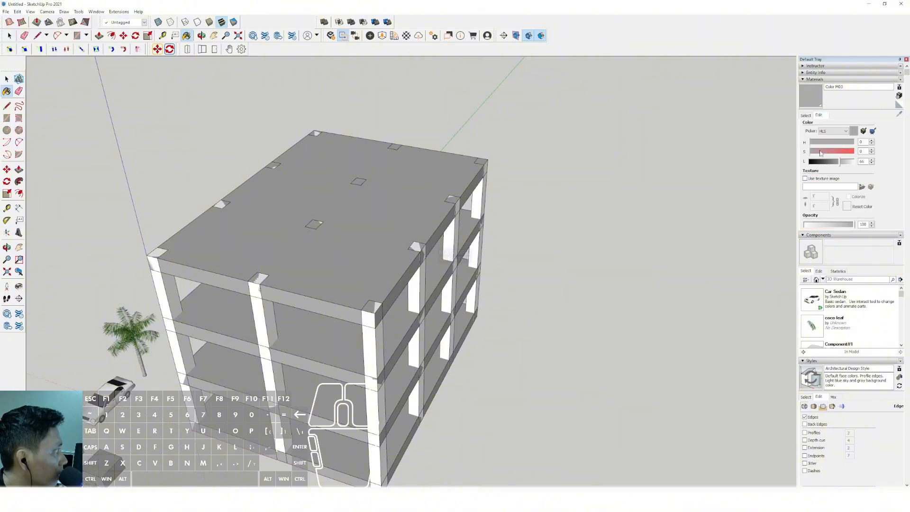
{"action": "left_click_drag", "start_coordinate": [845, 163], "coordinate": [846, 163]}
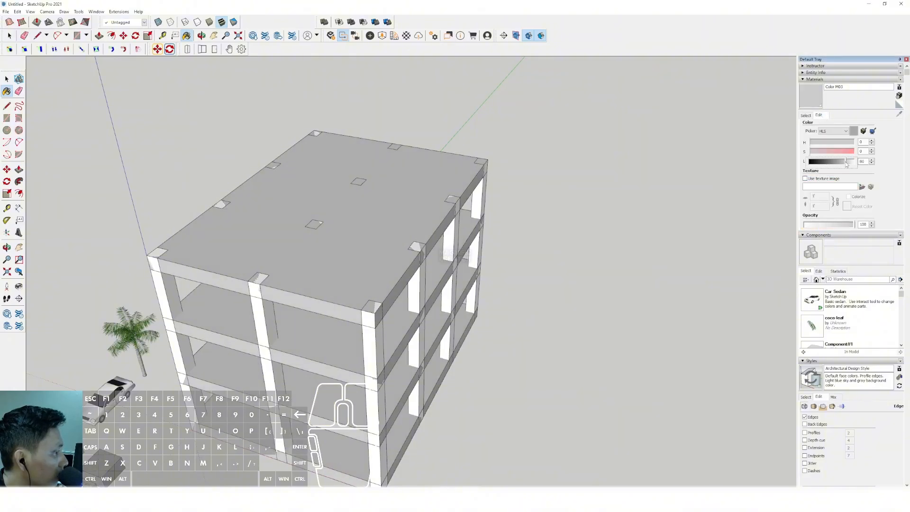
- Copy the top slab up by one more storey, using matching corners of the existing slabs as reference points
{"action": "scroll", "coordinate": [370, 222], "scroll_direction": "down", "scroll_amount": 2}
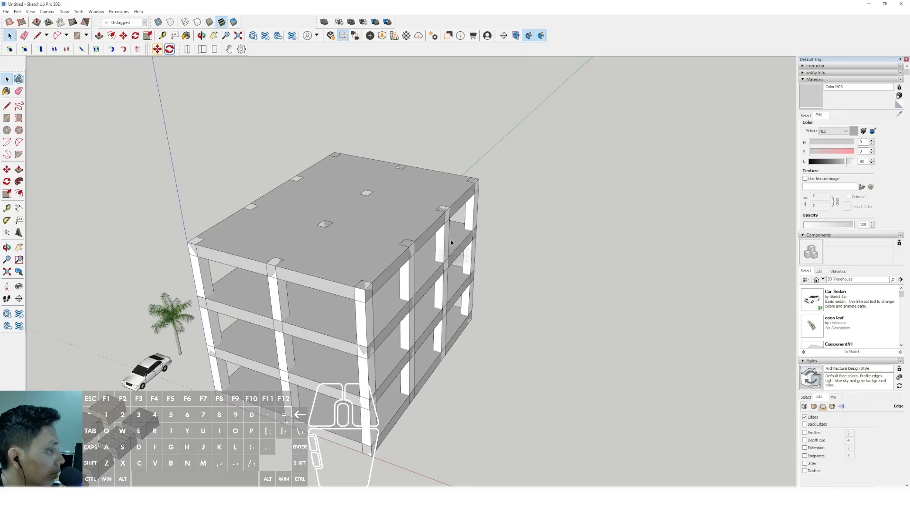
{"action": "middle_click_drag", "start_coordinate": [451, 243], "coordinate": [383, 248]}
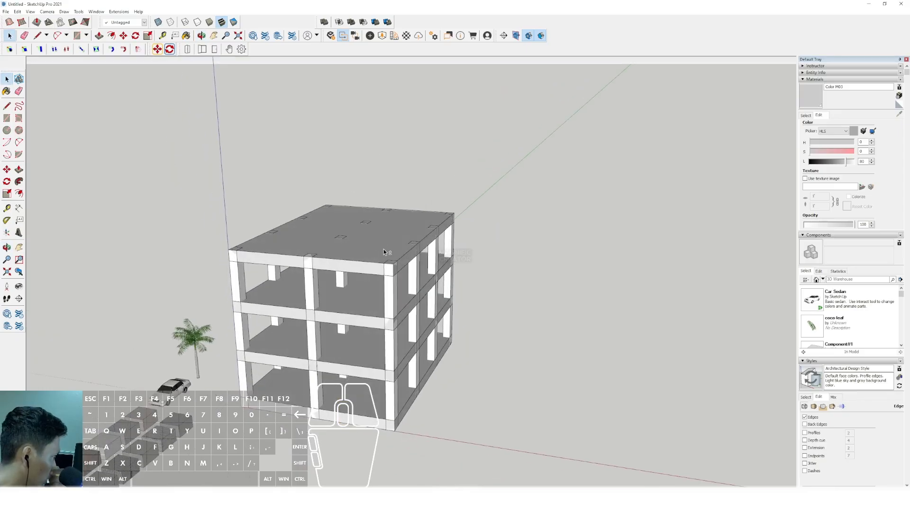
{"action": "scroll", "coordinate": [374, 265], "scroll_direction": "up", "scroll_amount": 2}
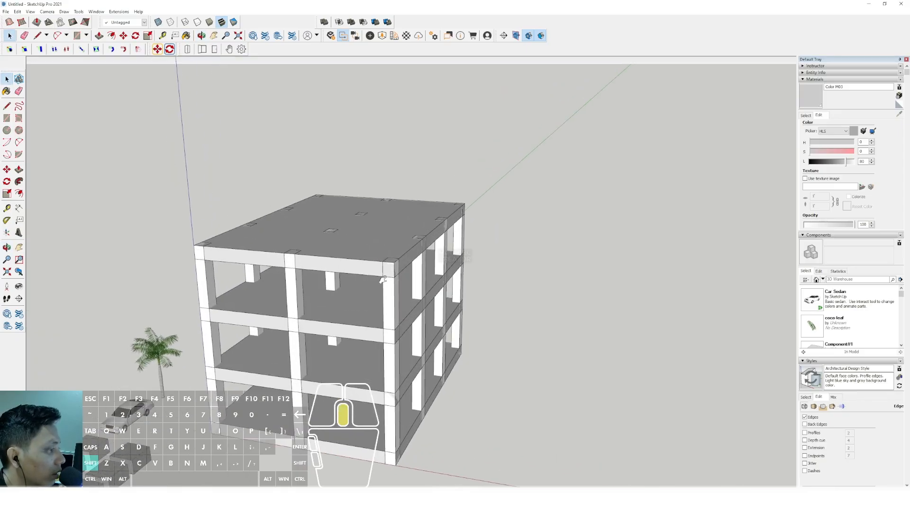
{"action": "left_click", "coordinate": [346, 290]}
{"action": "scroll", "coordinate": [351, 291], "scroll_direction": "up", "scroll_amount": 2}
{"action": "key", "text": "m"}
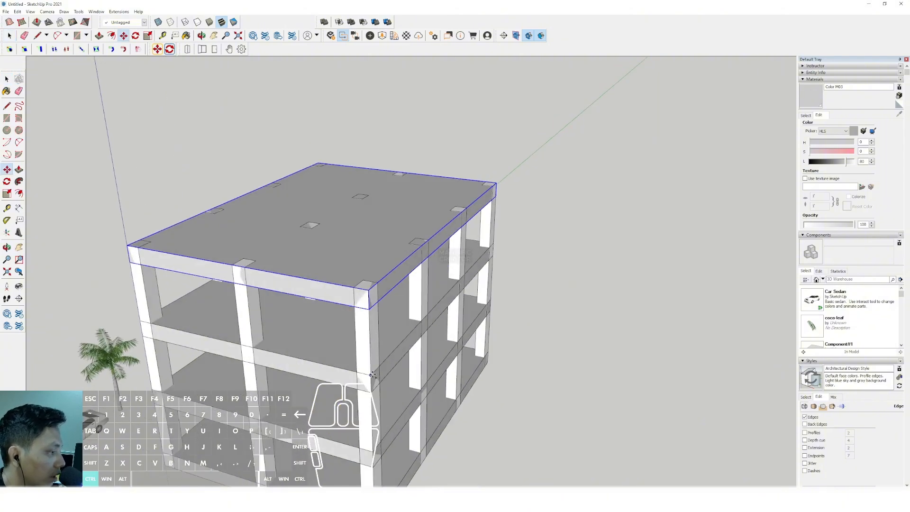
{"action": "left_click", "coordinate": [372, 375]}
{"action": "left_click", "coordinate": [365, 322]}
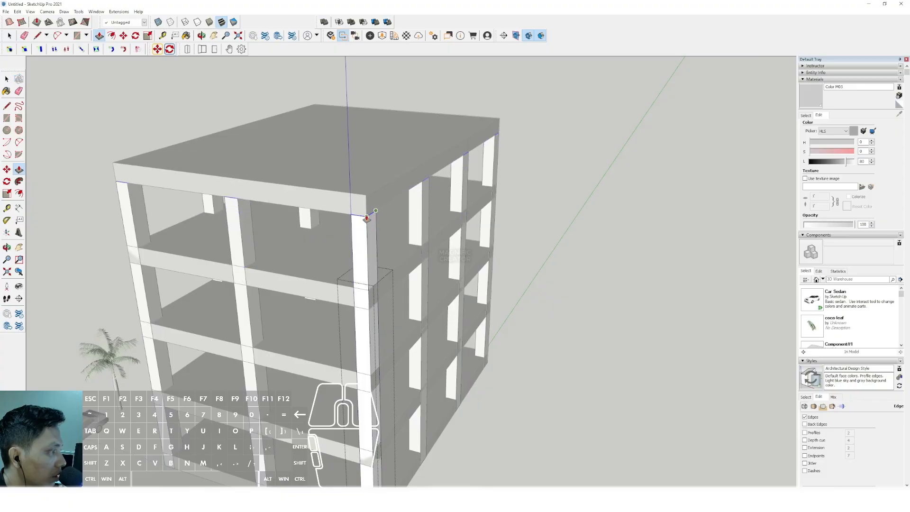
- Extend the column component's top up to the underside of the new topmost slab and close the component
{"action": "scroll", "coordinate": [374, 218], "scroll_direction": "down", "scroll_amount": 5}
{"action": "scroll", "coordinate": [365, 234], "scroll_direction": "up", "scroll_amount": 4}
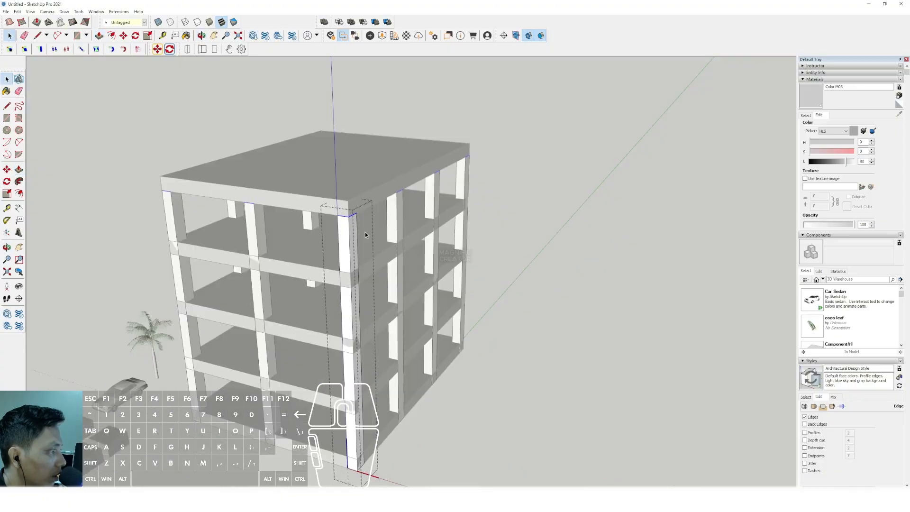
{"action": "left_click", "coordinate": [531, 192]}
- Open the second-lowest slab component for editing
{"action": "scroll", "coordinate": [327, 258], "scroll_direction": "down", "scroll_amount": 2}
{"action": "middle_click_drag", "start_coordinate": [331, 251], "coordinate": [332, 289]}
{"action": "scroll", "coordinate": [379, 275], "scroll_direction": "up", "scroll_amount": 2}
{"action": "middle_click_drag", "start_coordinate": [384, 275], "coordinate": [359, 307]}
{"action": "scroll", "coordinate": [367, 301], "scroll_direction": "up", "scroll_amount": 1}
{"action": "double_click", "coordinate": [380, 281]}
{"action": "triple_click", "coordinate": [381, 281]}
{"action": "scroll", "coordinate": [363, 301], "scroll_direction": "up", "scroll_amount": 2}
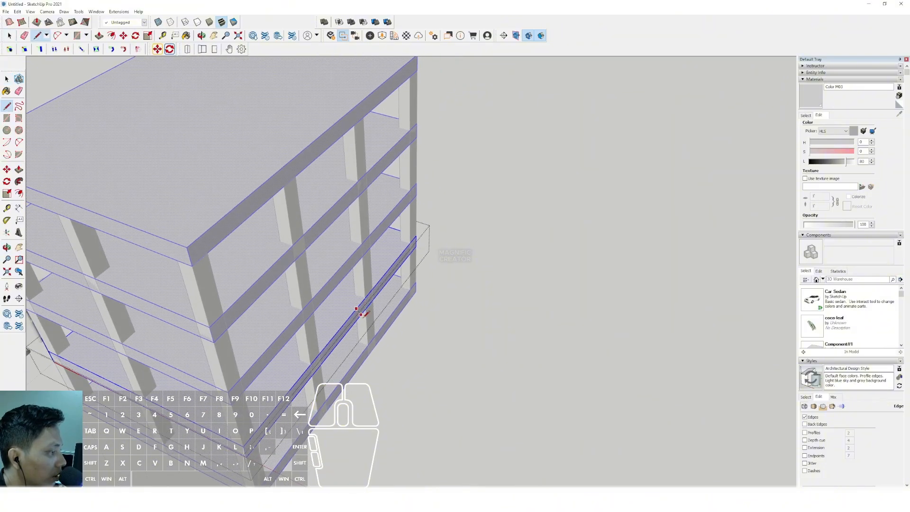
- Copy the slab's vertical corner edge along its side to a point between the two middle columns
{"action": "scroll", "coordinate": [360, 313], "scroll_direction": "up", "scroll_amount": 2}
{"action": "key", "text": "space"}
{"action": "scroll", "coordinate": [357, 317], "scroll_direction": "down", "scroll_amount": 3}
{"action": "middle_click_drag", "start_coordinate": [358, 317], "coordinate": [356, 249], "text": "shift"}
{"action": "scroll", "coordinate": [259, 371], "scroll_direction": "up", "scroll_amount": 2}
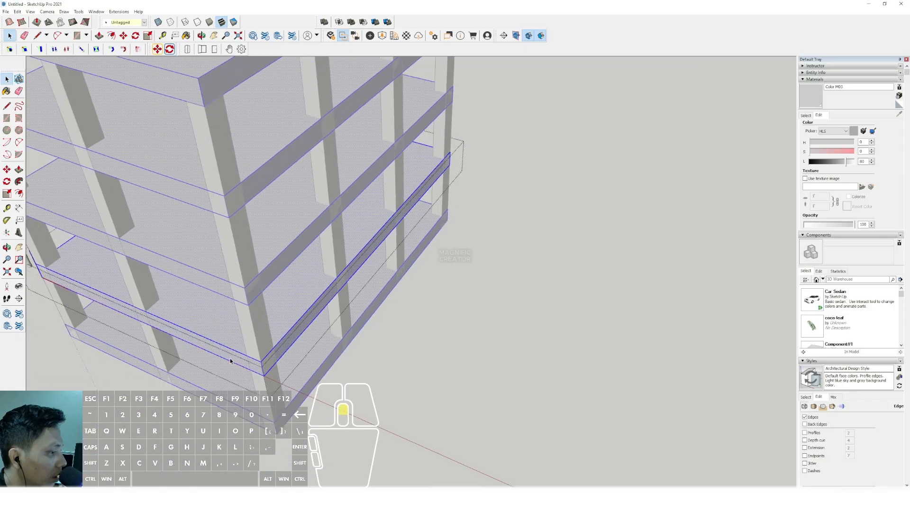
{"action": "left_click", "coordinate": [268, 371]}
{"action": "scroll", "coordinate": [267, 371], "scroll_direction": "up", "scroll_amount": 1}
{"action": "scroll", "coordinate": [268, 371], "scroll_direction": "up", "scroll_amount": 1}
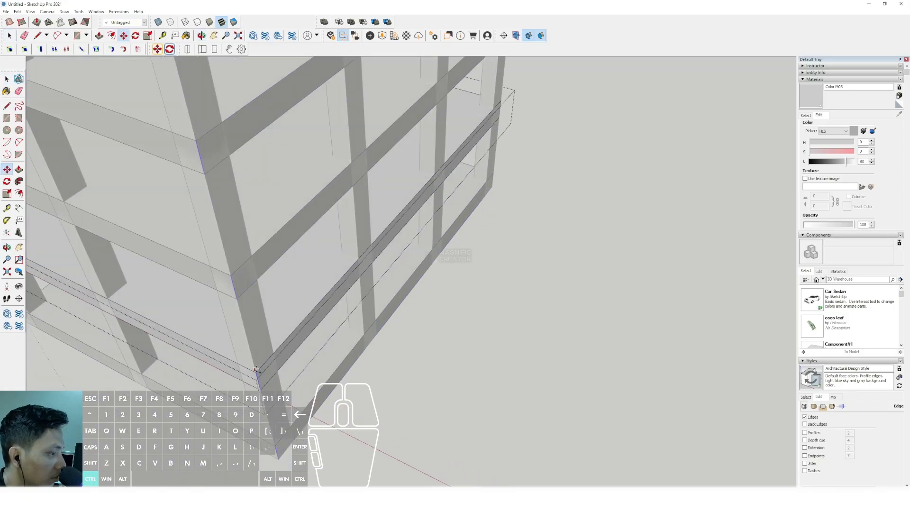
{"action": "left_click", "coordinate": [256, 369]}
{"action": "key", "text": "m"}
{"action": "left_click", "coordinate": [258, 373]}
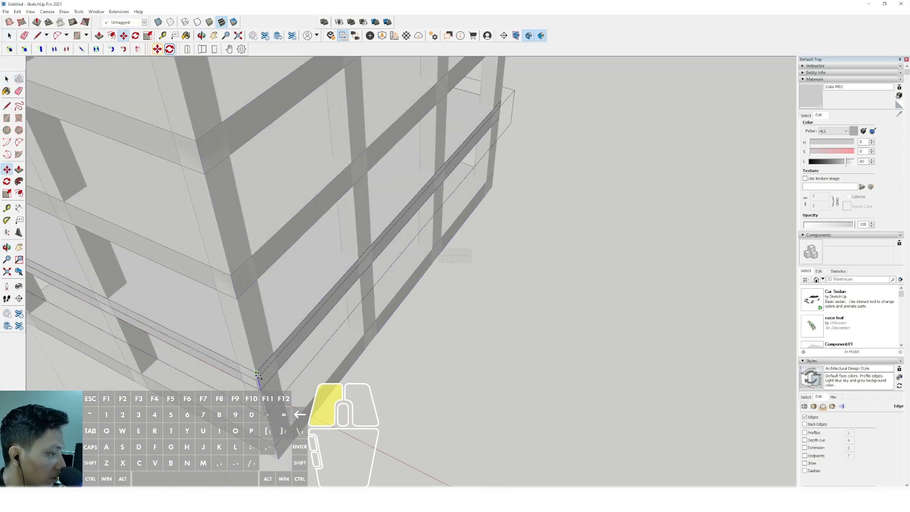
{"action": "middle_click_drag", "start_coordinate": [258, 373], "coordinate": [322, 281], "text": "shift"}
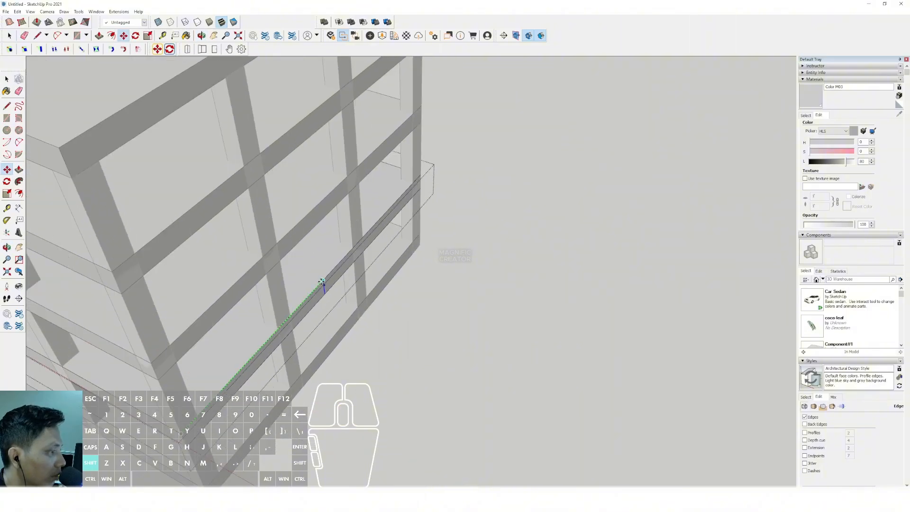
- Pull the rear part of the split side face outward to give the slabs an L-shaped plan
{"action": "key", "text": "p"}
{"action": "left_click", "coordinate": [339, 276]}
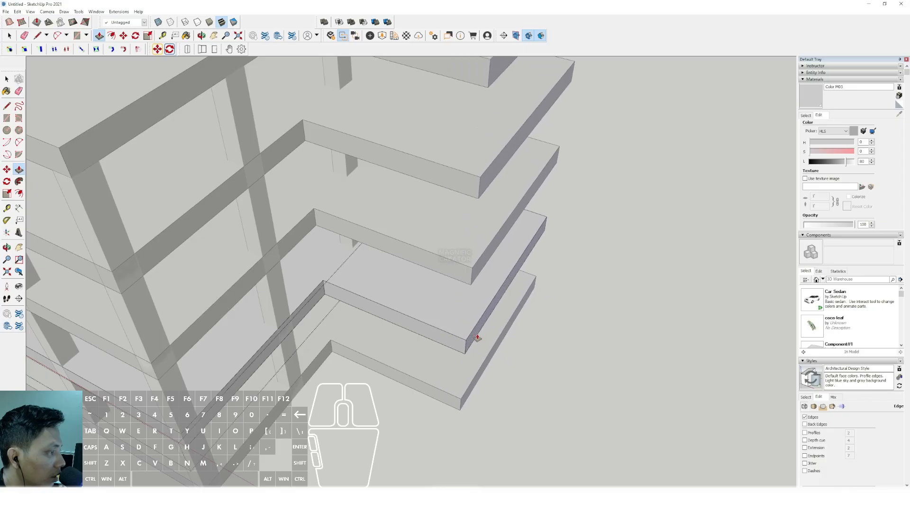
{"action": "left_click", "coordinate": [474, 339]}
{"action": "key", "text": "space"}
- Copy the two rear side columns out to the outer edge of the slabs' new extension
{"action": "scroll", "coordinate": [346, 306], "scroll_direction": "down", "scroll_amount": 5}
{"action": "middle_click_drag", "start_coordinate": [346, 307], "coordinate": [326, 217]}
{"action": "middle_click_drag", "start_coordinate": [521, 287], "coordinate": [332, 209]}
{"action": "left_click", "coordinate": [331, 203]}
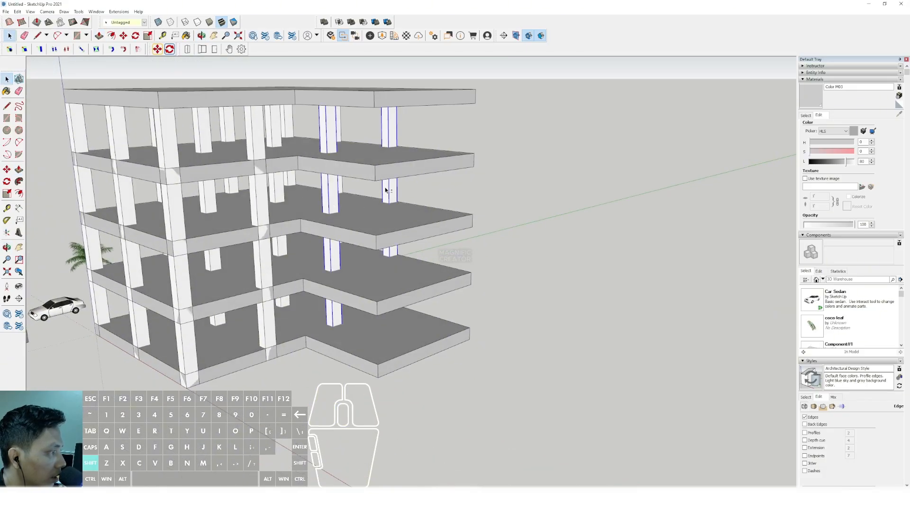
{"action": "scroll", "coordinate": [350, 249], "scroll_direction": "up", "scroll_amount": 10}
{"action": "key", "text": "m"}
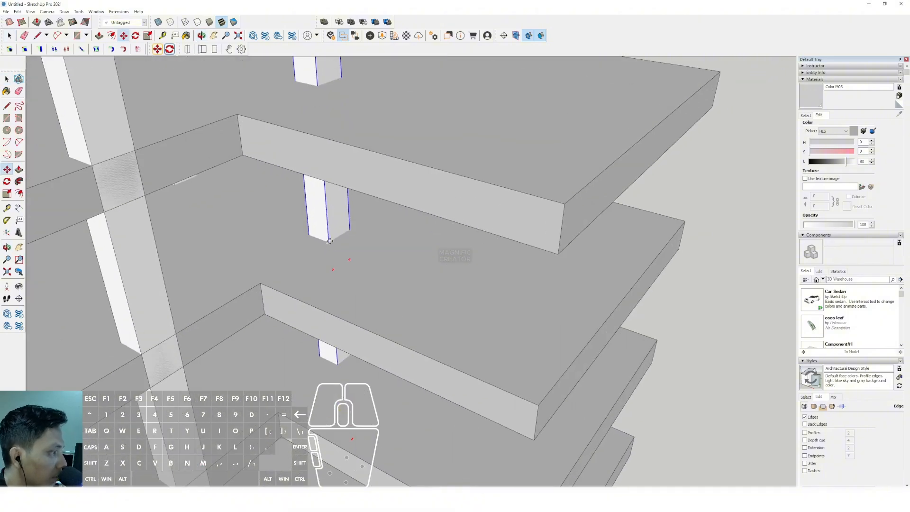
{"action": "key", "text": "ctrl"}
{"action": "left_click", "coordinate": [330, 241]}
{"action": "key", "text": "ctrl"}
{"action": "scroll", "coordinate": [370, 259], "scroll_direction": "down", "scroll_amount": 3}
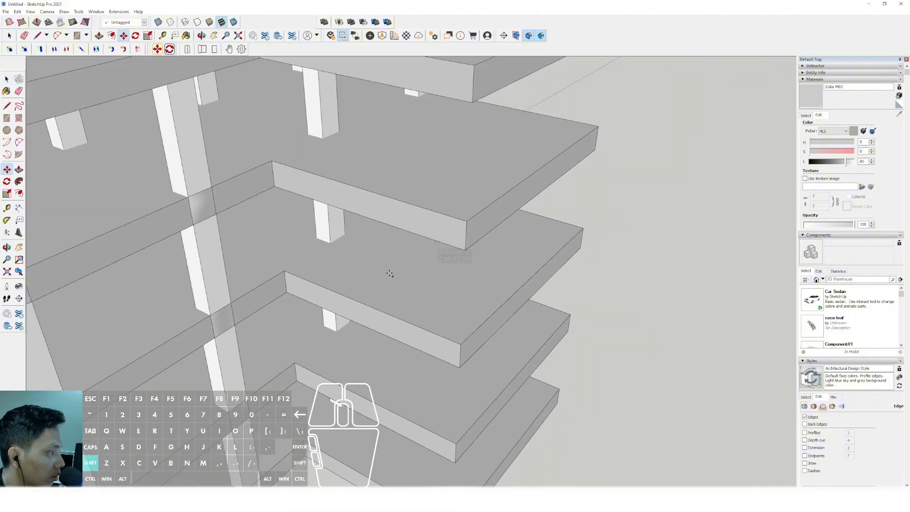
{"action": "left_click", "coordinate": [487, 314]}
{"action": "key", "text": "space"}
- Open the top slab component and offset its top face outline outward to form an overhanging rim
{"action": "scroll", "coordinate": [422, 282], "scroll_direction": "down", "scroll_amount": 5}
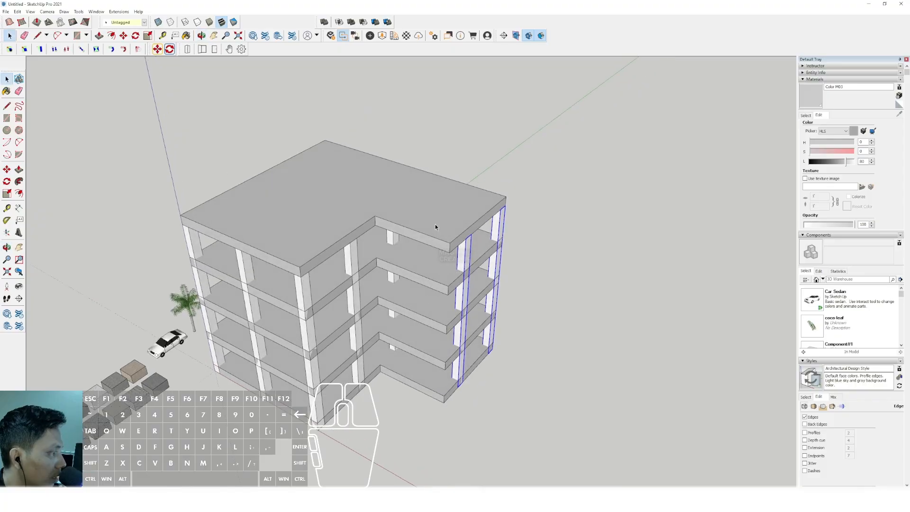
{"action": "left_click", "coordinate": [435, 227]}
{"action": "scroll", "coordinate": [435, 221], "scroll_direction": "up", "scroll_amount": 5}
{"action": "key", "text": "f"}
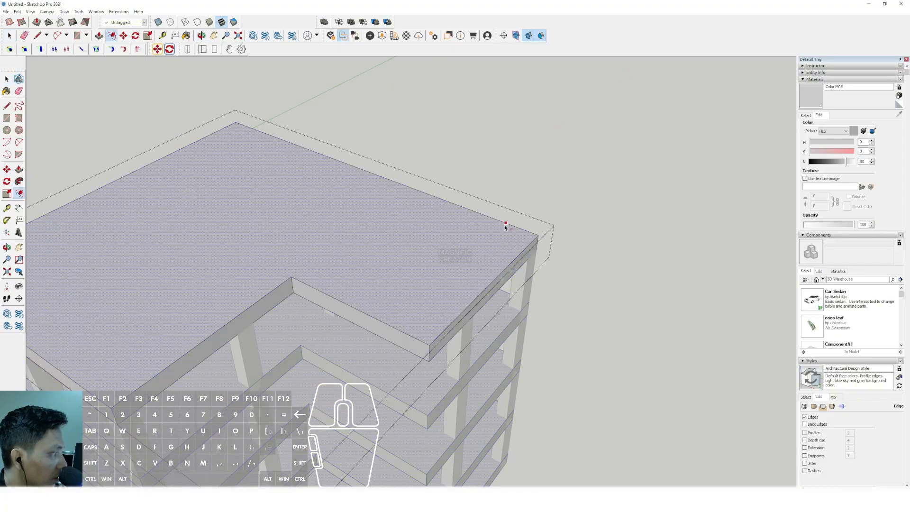
{"action": "middle_click_drag", "start_coordinate": [528, 219], "coordinate": [464, 71]}
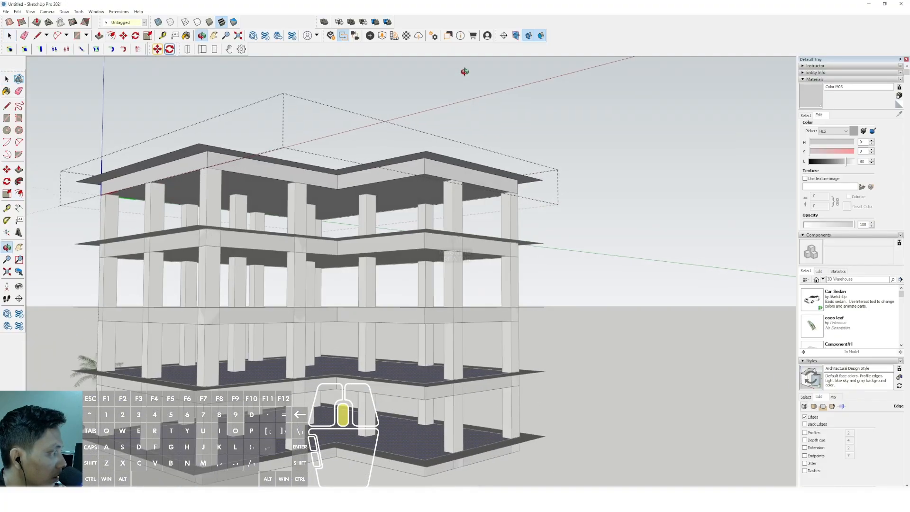
- Extrude the overhanging rim face down to the full thickness of the slab
{"action": "scroll", "coordinate": [426, 152], "scroll_direction": "up", "scroll_amount": 5}
{"action": "key", "text": "p"}
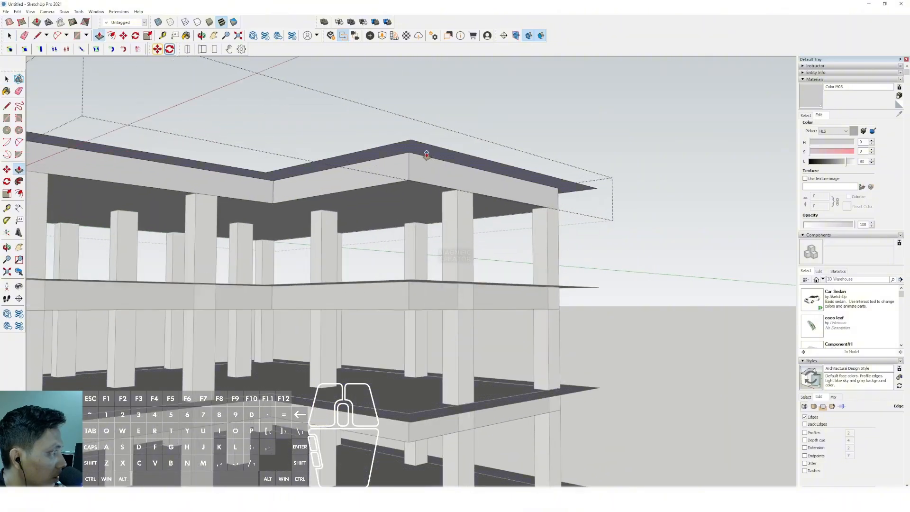
{"action": "left_click", "coordinate": [413, 181]}
{"action": "key", "text": "space"}
- Close the slab component and examine the widened slabs and columns from several sides
{"action": "scroll", "coordinate": [404, 182], "scroll_direction": "down", "scroll_amount": 3}
{"action": "middle_click_drag", "start_coordinate": [402, 182], "coordinate": [408, 297]}
{"action": "scroll", "coordinate": [403, 280], "scroll_direction": "down", "scroll_amount": 2}
{"action": "middle_click_drag", "start_coordinate": [393, 252], "coordinate": [390, 217], "text": "shift"}
{"action": "middle_click_drag", "start_coordinate": [390, 217], "coordinate": [424, 241]}
{"action": "left_click", "coordinate": [555, 226]}
{"action": "scroll", "coordinate": [405, 214], "scroll_direction": "down", "scroll_amount": 3}
{"action": "middle_click_drag", "start_coordinate": [403, 213], "coordinate": [291, 247], "text": "shift"}
{"action": "scroll", "coordinate": [369, 244], "scroll_direction": "up", "scroll_amount": 3}
{"action": "scroll", "coordinate": [304, 255], "scroll_direction": "down", "scroll_amount": 3}
{"action": "middle_click_drag", "start_coordinate": [311, 277], "coordinate": [319, 308]}
{"action": "middle_click_drag", "start_coordinate": [319, 308], "coordinate": [362, 293], "text": "shift"}
{"action": "scroll", "coordinate": [399, 206], "scroll_direction": "up", "scroll_amount": 2}
{"action": "middle_click_drag", "start_coordinate": [329, 173], "coordinate": [280, 154]}
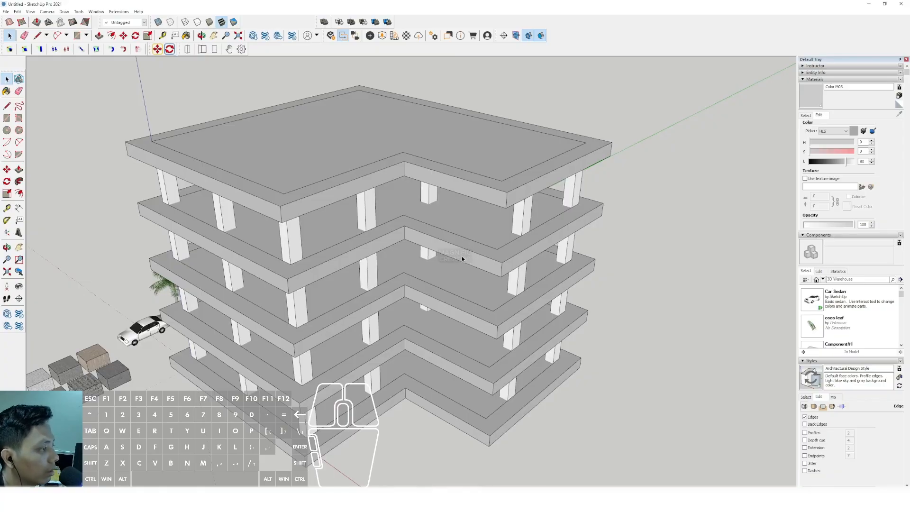
- Make the slab directly below the roof slab unique and open it for editing
{"action": "scroll", "coordinate": [487, 241], "scroll_direction": "up", "scroll_amount": 3}
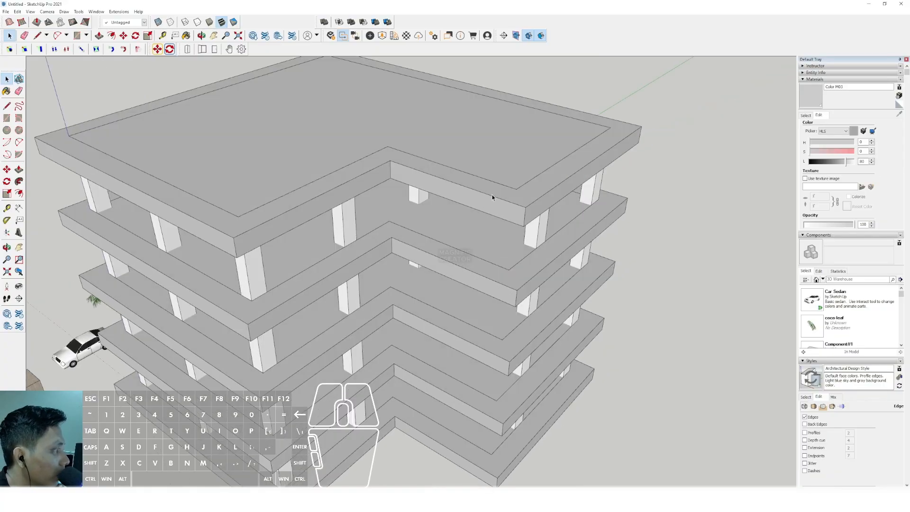
{"action": "scroll", "coordinate": [509, 274], "scroll_direction": "down", "scroll_amount": 1}
{"action": "scroll", "coordinate": [487, 266], "scroll_direction": "up", "scroll_amount": 4}
{"action": "left_click", "coordinate": [488, 265]}
{"action": "right_click", "coordinate": [482, 263]}
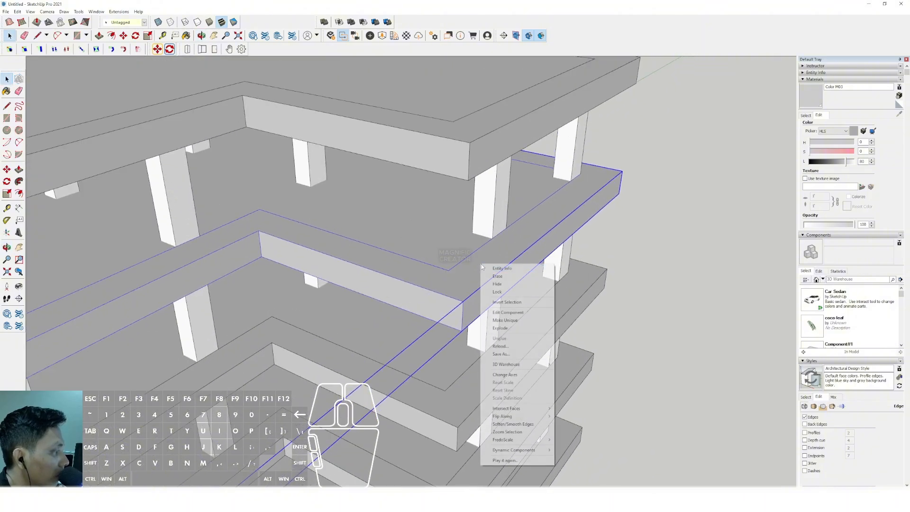
{"action": "left_click", "coordinate": [504, 319]}
{"action": "scroll", "coordinate": [476, 264], "scroll_direction": "up", "scroll_amount": 2}
{"action": "triple_click", "coordinate": [475, 263]}
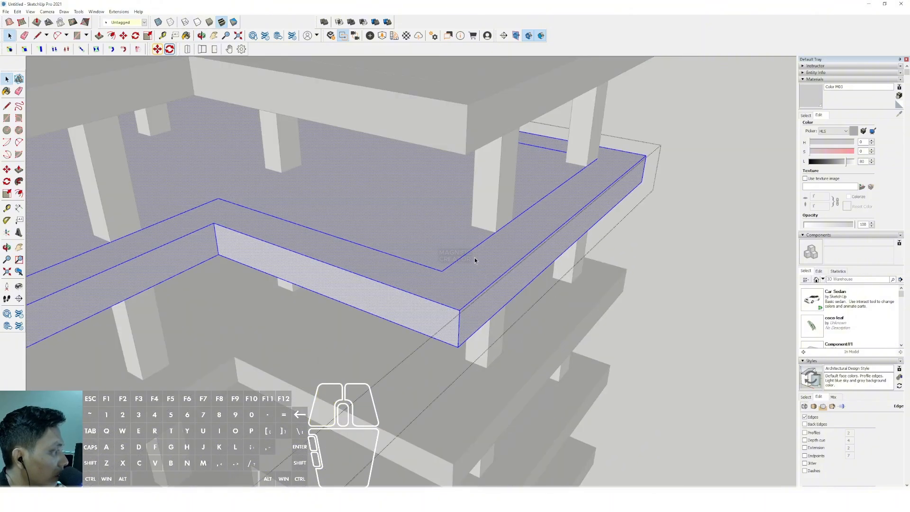
- Offset the slab's rim outline inward twice to form a narrow strip running around the rim
{"action": "scroll", "coordinate": [475, 258], "scroll_direction": "up", "scroll_amount": 3}
{"action": "left_click", "coordinate": [534, 269]}
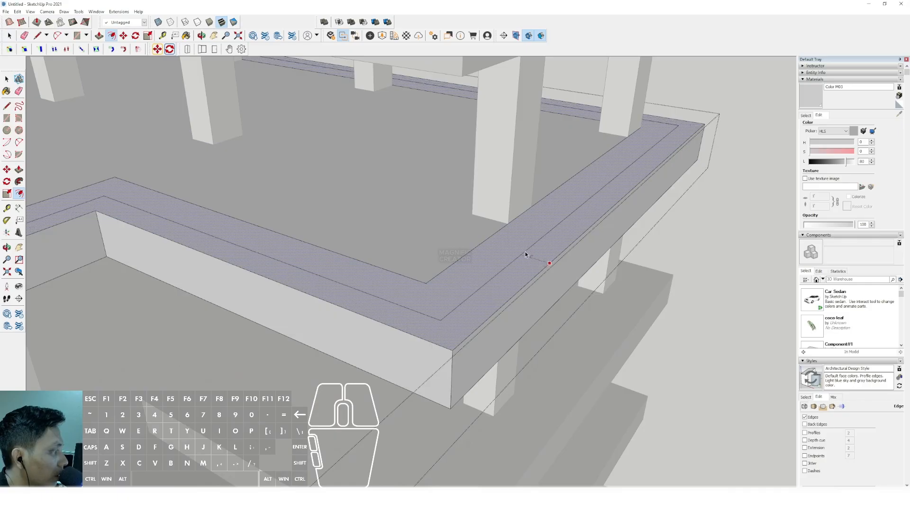
{"action": "left_click", "coordinate": [519, 256]}
{"action": "key", "text": "space"}
{"action": "scroll", "coordinate": [521, 250], "scroll_direction": "up", "scroll_amount": 2}
{"action": "scroll", "coordinate": [521, 250], "scroll_direction": "up", "scroll_amount": 1}
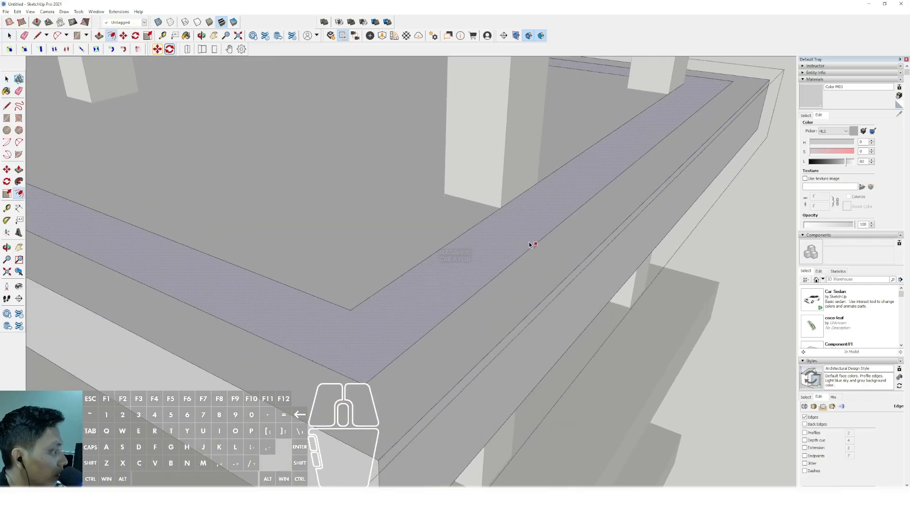
{"action": "key", "text": "f"}
{"action": "left_click", "coordinate": [529, 241]}
{"action": "left_click", "coordinate": [532, 244]}
- Select the narrow strip face on the rim and copy it to the clipboard
{"action": "key", "text": "space"}
{"action": "scroll", "coordinate": [526, 248], "scroll_direction": "up", "scroll_amount": 2}
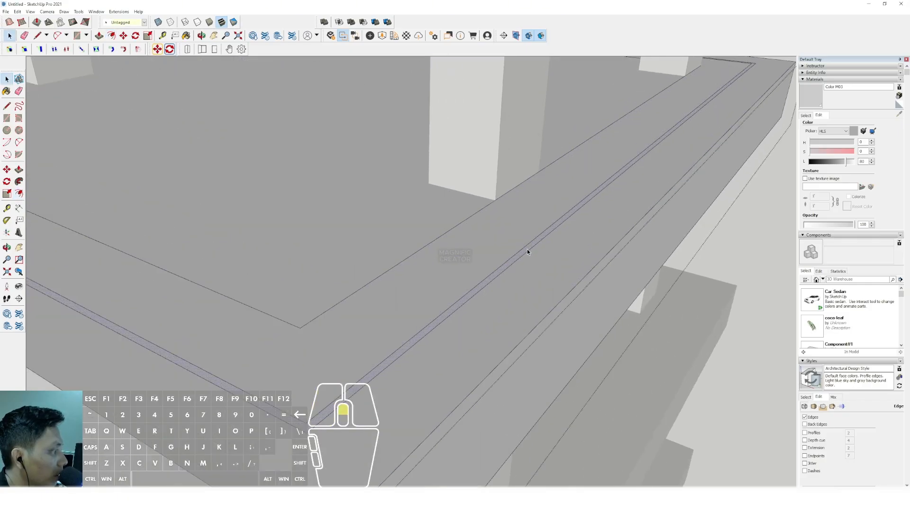
{"action": "scroll", "coordinate": [525, 250], "scroll_direction": "down", "scroll_amount": 3}
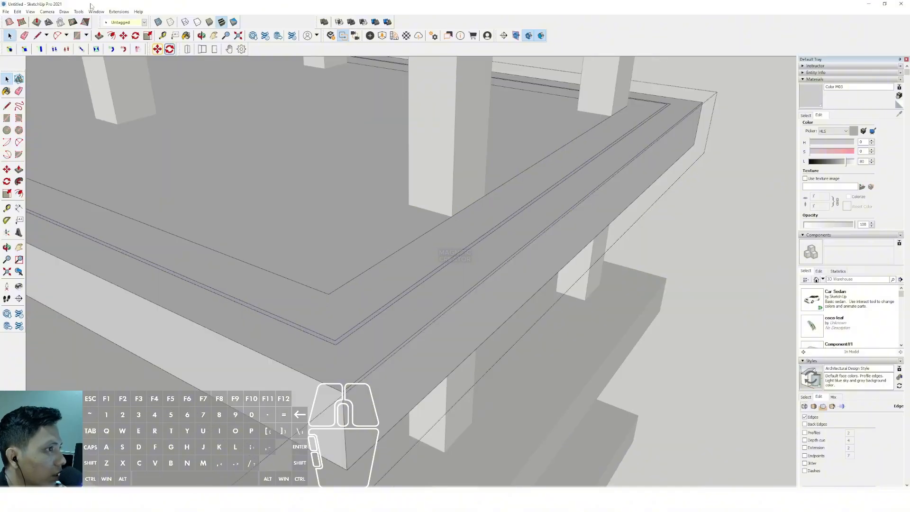
{"action": "left_click", "coordinate": [18, 12]}
{"action": "left_click", "coordinate": [27, 46]}
{"action": "scroll", "coordinate": [332, 251], "scroll_direction": "down", "scroll_amount": 5}
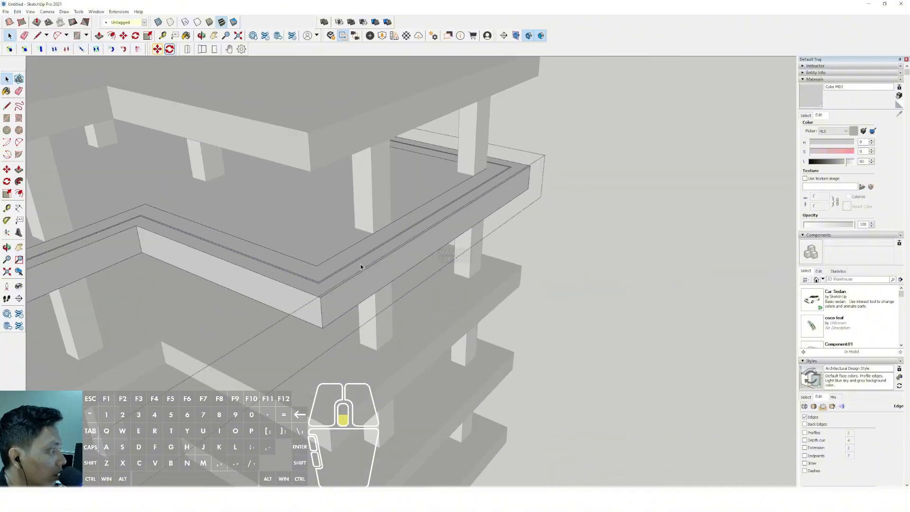
- Close the slab component, paste the copied strip in place and extrude it down through the storeys to form thin perimeter walls
{"action": "left_click", "coordinate": [656, 264]}
{"action": "left_click", "coordinate": [18, 13]}
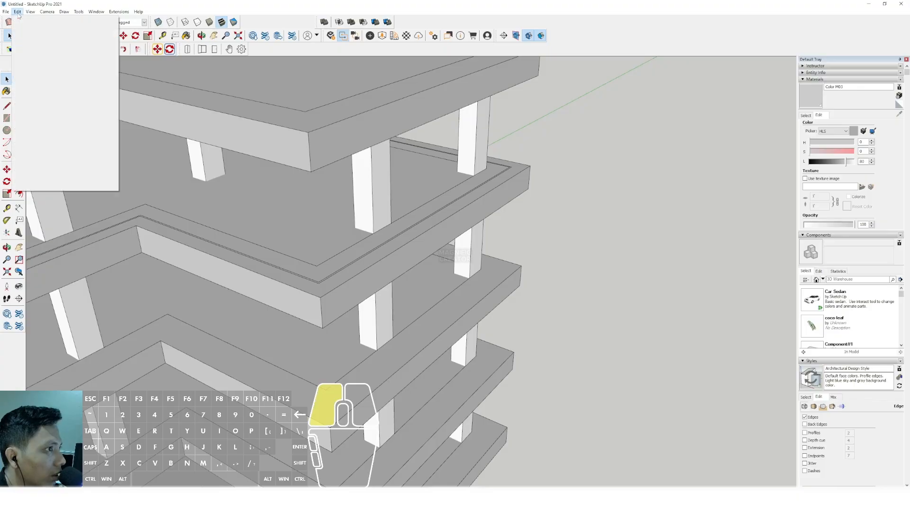
{"action": "left_click", "coordinate": [28, 61]}
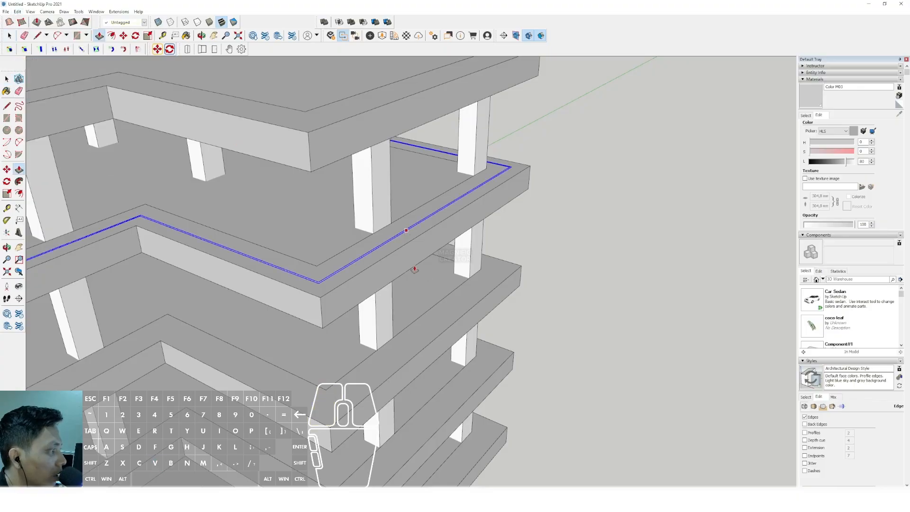
{"action": "middle_click_drag", "start_coordinate": [414, 269], "coordinate": [425, 372]}
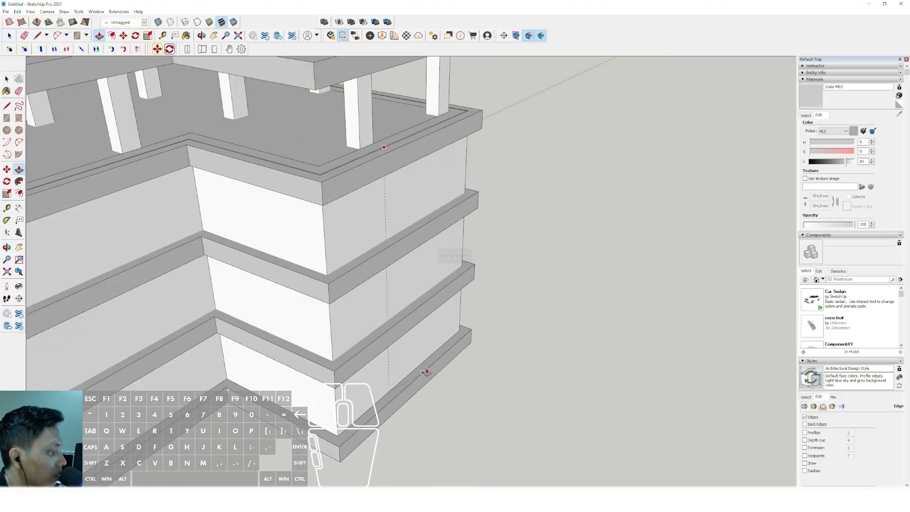
- Group the extruded perimeter walls and open the group for editing
{"action": "triple_click", "coordinate": [353, 204]}
{"action": "right_click", "coordinate": [353, 204]}
{"action": "left_click", "coordinate": [377, 266]}
{"action": "double_click", "coordinate": [356, 207]}
{"action": "triple_click", "coordinate": [357, 207]}
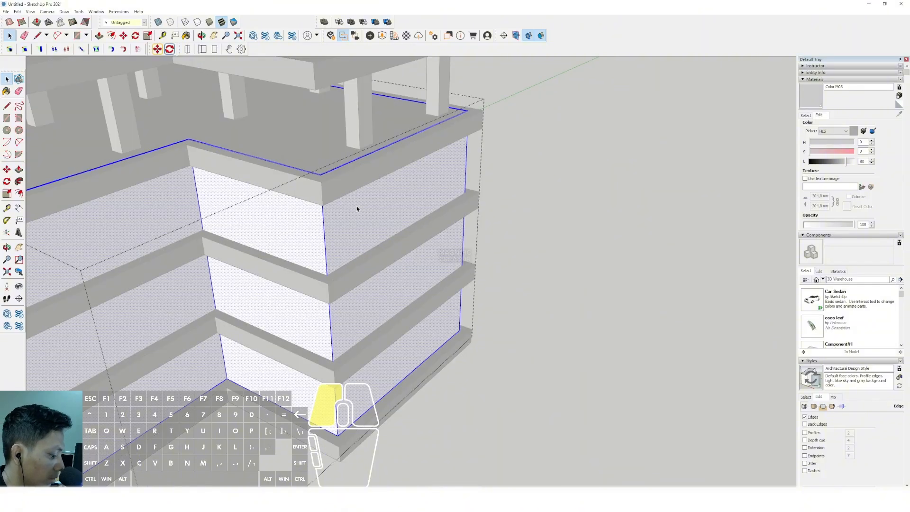
- Extrude the top of the thin perimeter walls up to the underside of the roof slab
{"action": "scroll", "coordinate": [357, 207], "scroll_direction": "up", "scroll_amount": 10}
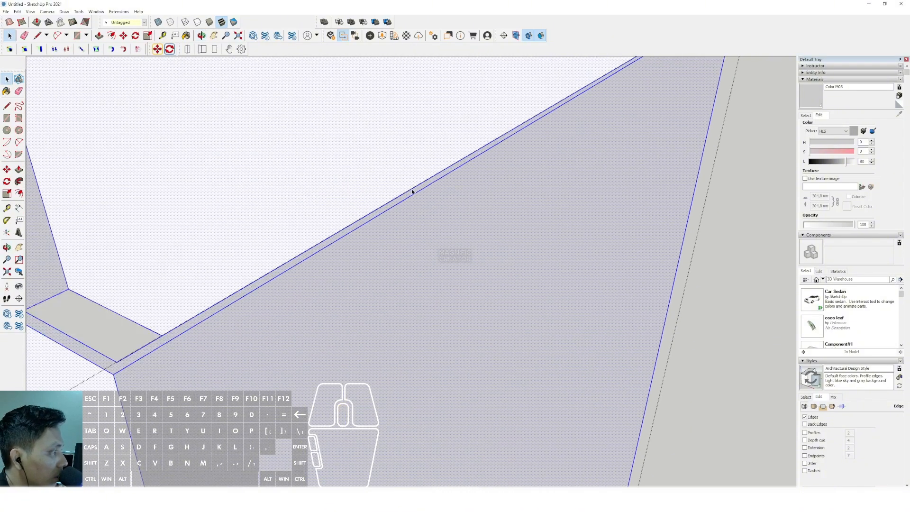
{"action": "key", "text": "v"}
{"action": "scroll", "coordinate": [417, 186], "scroll_direction": "down", "scroll_amount": 5}
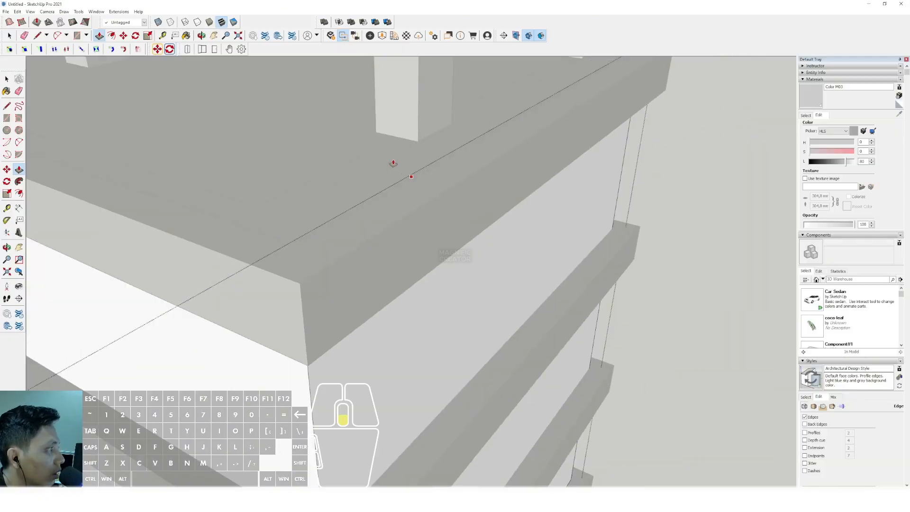
{"action": "scroll", "coordinate": [393, 163], "scroll_direction": "down", "scroll_amount": 4}
{"action": "middle_click_drag", "start_coordinate": [391, 166], "coordinate": [351, 126], "text": "shift"}
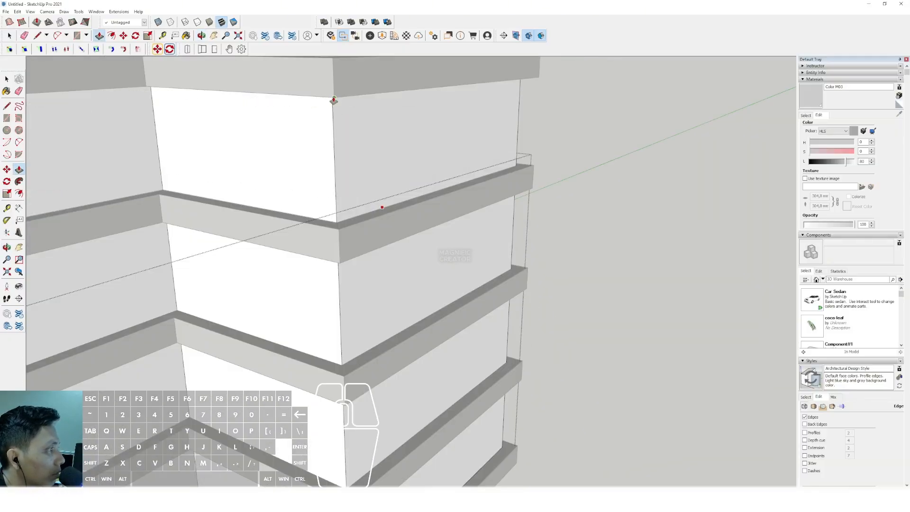
{"action": "left_click", "coordinate": [335, 100]}
{"action": "key", "text": "space"}
{"action": "scroll", "coordinate": [365, 171], "scroll_direction": "down", "scroll_amount": 2}
{"action": "scroll", "coordinate": [409, 232], "scroll_direction": "down", "scroll_amount": 6}
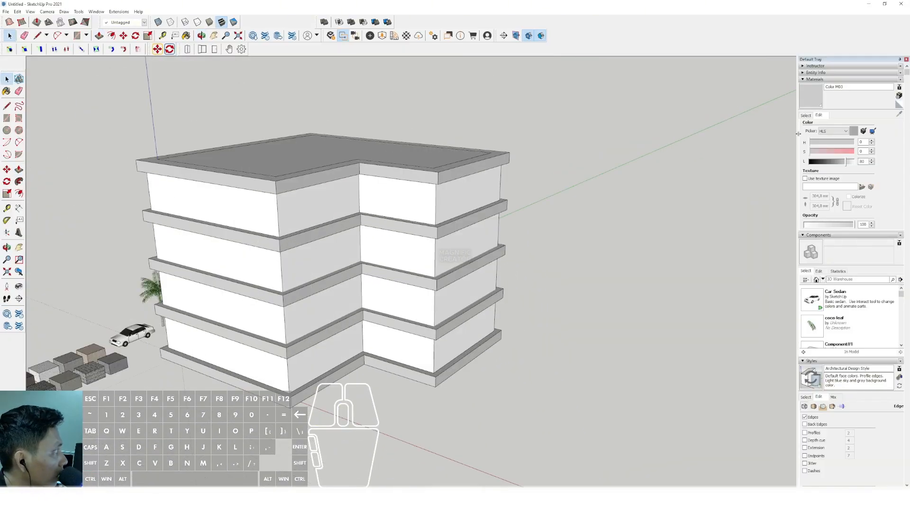
- Paint the perimeter walls with Translucent Glass Blue from the Glass and Mirrors materials
{"action": "left_click", "coordinate": [806, 115]}
{"action": "left_click", "coordinate": [891, 125]}
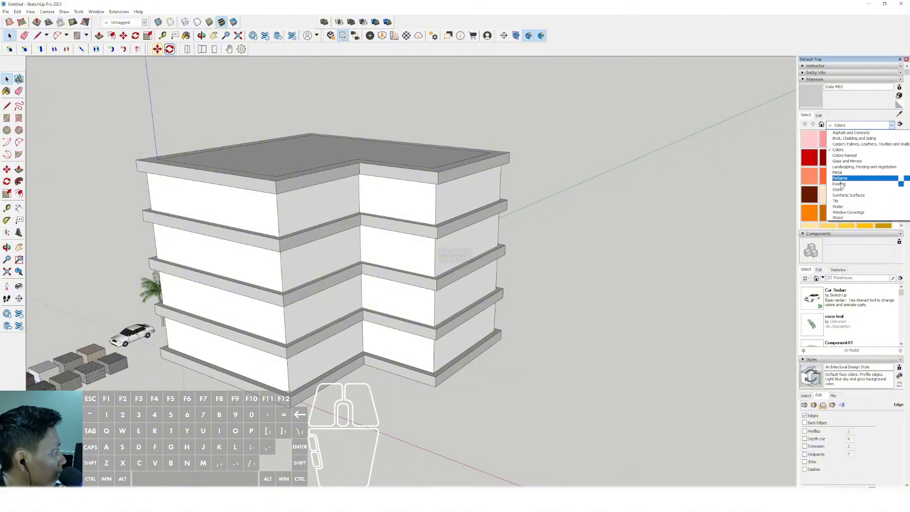
{"action": "left_click", "coordinate": [843, 161]}
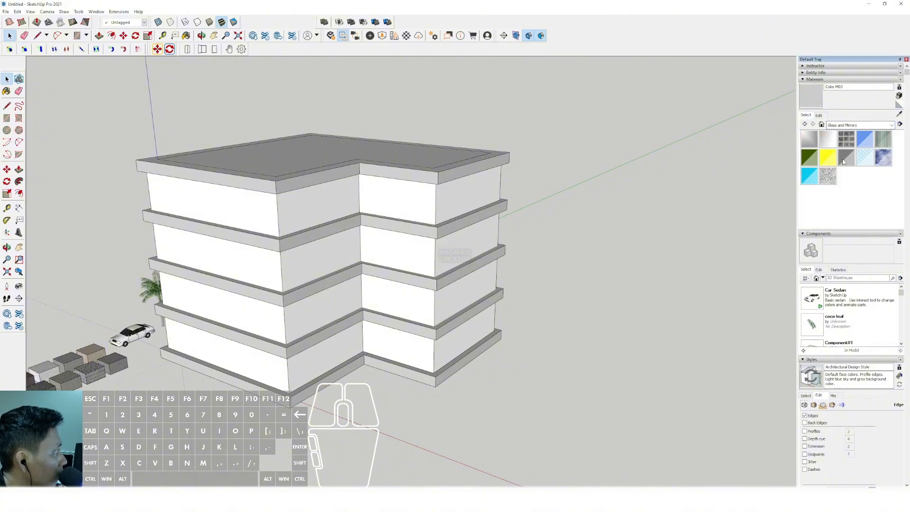
{"action": "left_click", "coordinate": [866, 142]}
{"action": "scroll", "coordinate": [409, 191], "scroll_direction": "up", "scroll_amount": 2}
{"action": "left_click", "coordinate": [409, 189]}
{"action": "key", "text": "space"}
- Open the glass wall group and copy the corner edge across the long outer face as an evenly spaced array of vertical panel lines
{"action": "scroll", "coordinate": [404, 223], "scroll_direction": "down", "scroll_amount": 2}
{"action": "middle_click_drag", "start_coordinate": [405, 223], "coordinate": [664, 441]}
{"action": "scroll", "coordinate": [240, 264], "scroll_direction": "up", "scroll_amount": 3}
{"action": "triple_click", "coordinate": [391, 220]}
{"action": "scroll", "coordinate": [399, 225], "scroll_direction": "up", "scroll_amount": 2}
{"action": "scroll", "coordinate": [410, 229], "scroll_direction": "up", "scroll_amount": 1}
{"action": "left_click", "coordinate": [417, 230]}
{"action": "scroll", "coordinate": [405, 367], "scroll_direction": "up", "scroll_amount": 5}
{"action": "scroll", "coordinate": [407, 352], "scroll_direction": "down", "scroll_amount": 5}
{"action": "middle_click_drag", "start_coordinate": [249, 236], "coordinate": [350, 291], "text": "shift"}
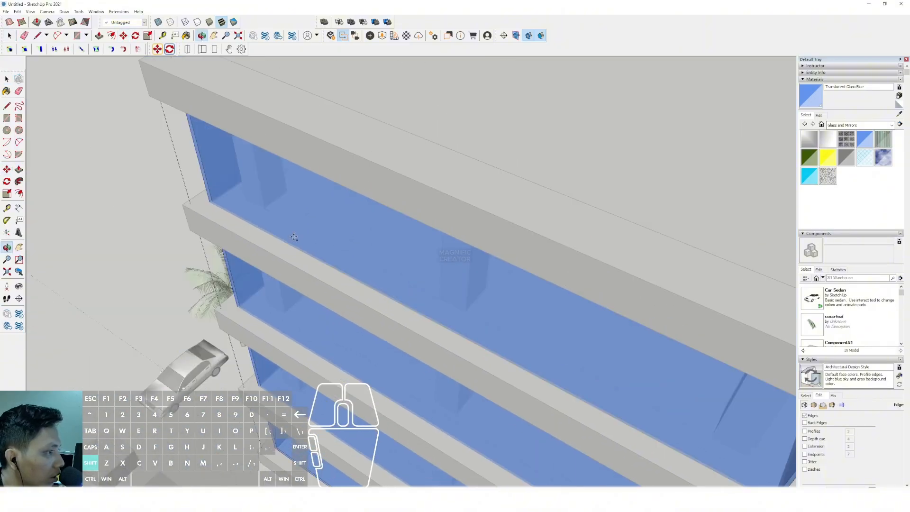
{"action": "left_click", "coordinate": [206, 193]}
{"action": "key", "text": "space"}
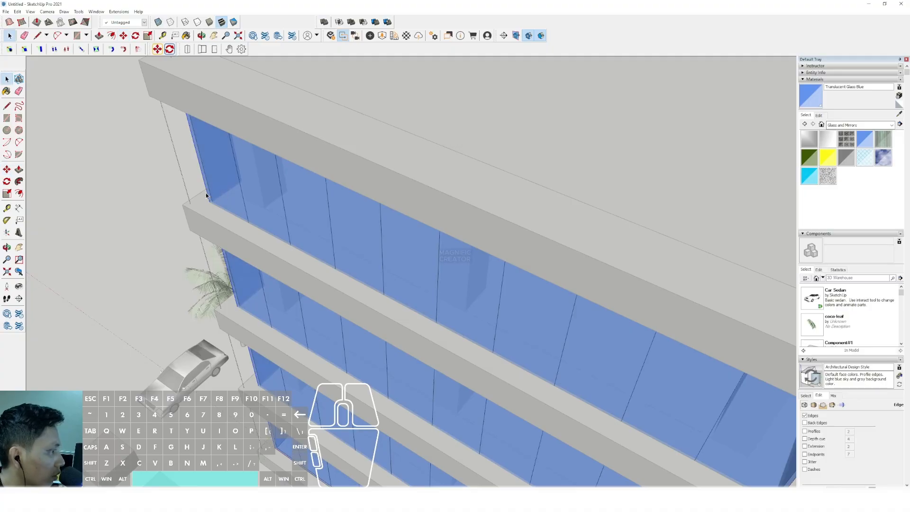
- Copy the vertical edge from the outer corner to the inner corner, dividing the first recess face into equal glass panels
{"action": "scroll", "coordinate": [396, 305], "scroll_direction": "down", "scroll_amount": 5}
{"action": "scroll", "coordinate": [396, 304], "scroll_direction": "up", "scroll_amount": 6}
{"action": "scroll", "coordinate": [472, 239], "scroll_direction": "up", "scroll_amount": 2}
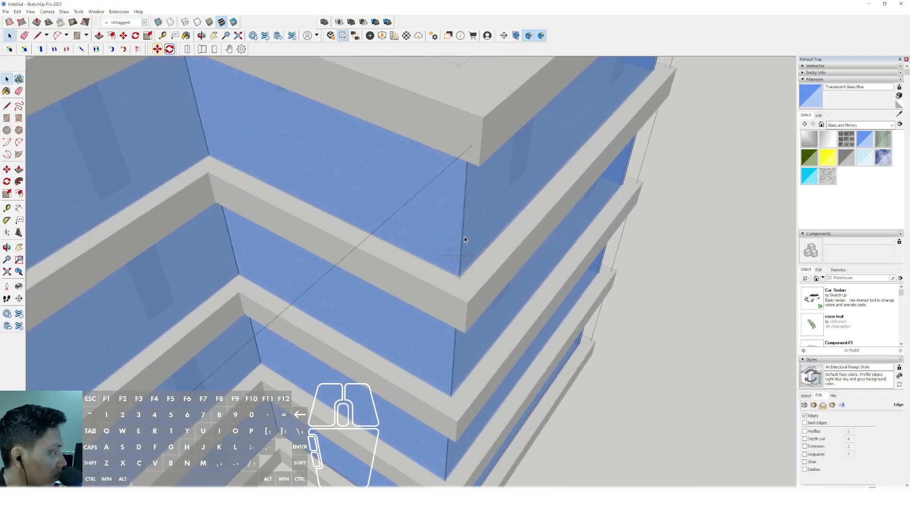
{"action": "left_click", "coordinate": [461, 236]}
{"action": "scroll", "coordinate": [462, 237], "scroll_direction": "up", "scroll_amount": 3}
{"action": "key", "text": "m"}
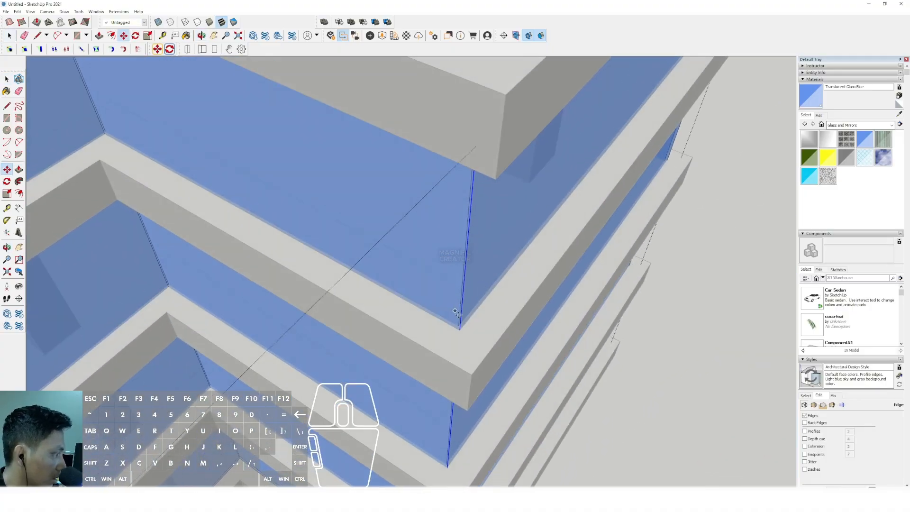
{"action": "left_click", "coordinate": [456, 327]}
{"action": "scroll", "coordinate": [397, 293], "scroll_direction": "down", "scroll_amount": 2, "text": "shift"}
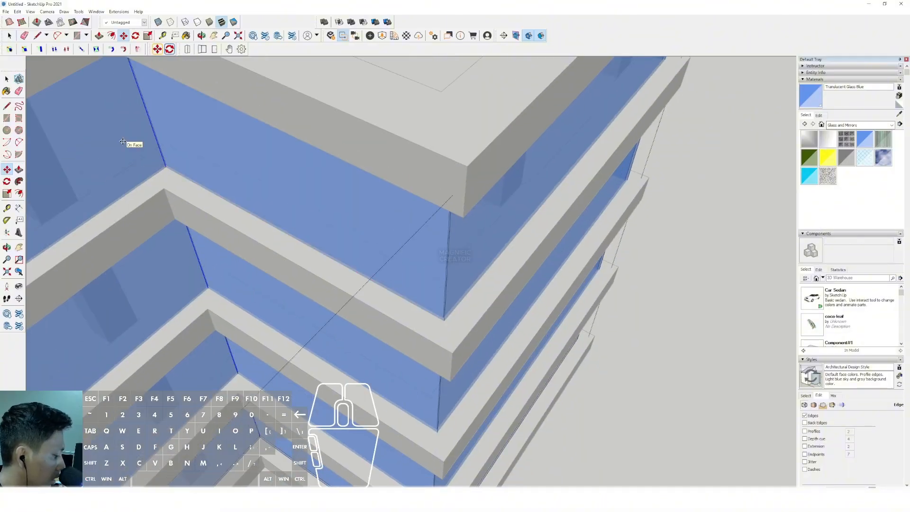
{"action": "key", "text": "Return"}
{"action": "key", "text": "space"}
- Divide the other recess face into equal glass panels by copying its outer corner edge across to the inner corner
{"action": "scroll", "coordinate": [285, 190], "scroll_direction": "down", "scroll_amount": 5}
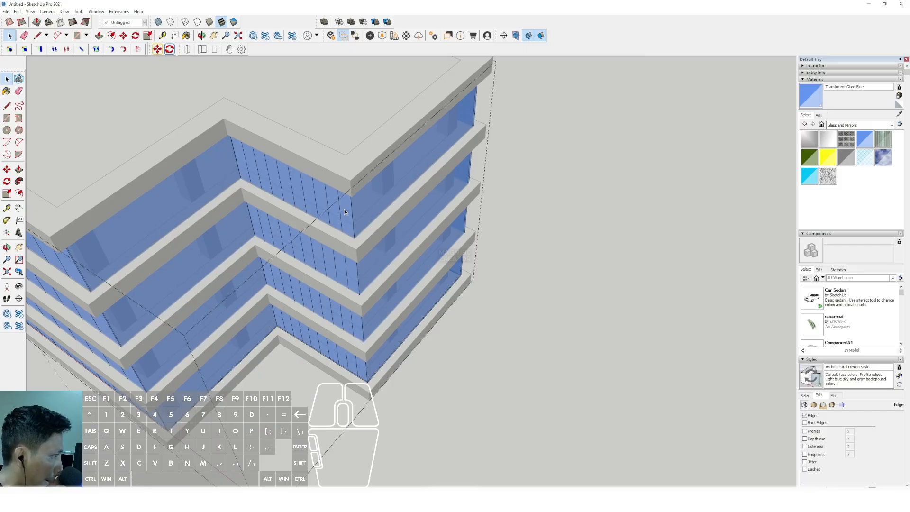
{"action": "scroll", "coordinate": [217, 237], "scroll_direction": "up", "scroll_amount": 5}
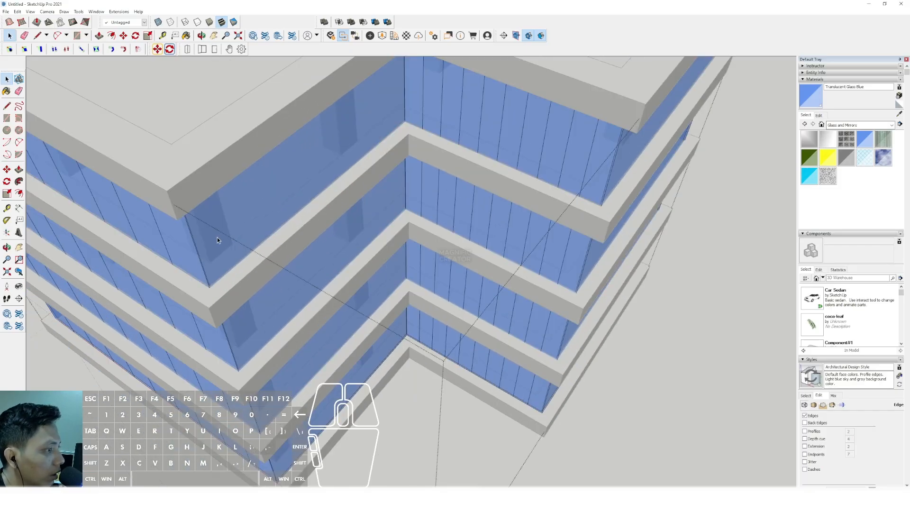
{"action": "left_click", "coordinate": [210, 282]}
{"action": "scroll", "coordinate": [211, 289], "scroll_direction": "up", "scroll_amount": 3}
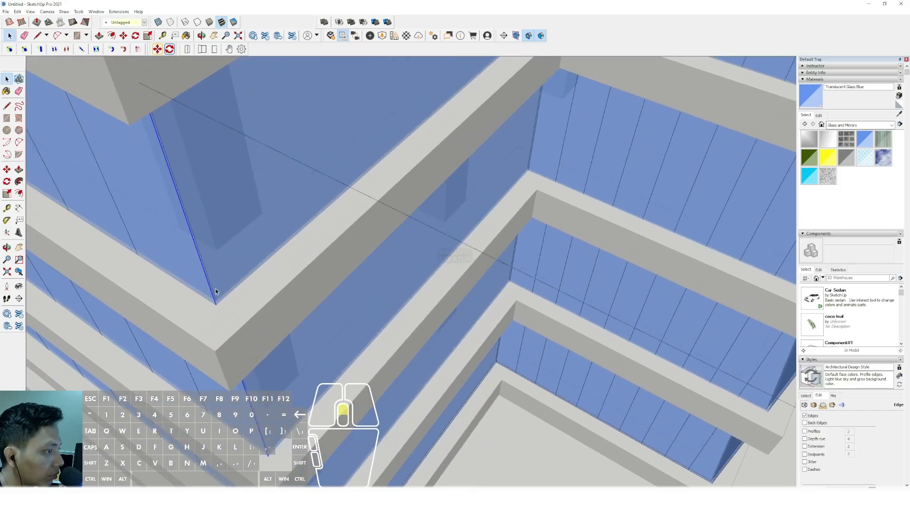
{"action": "key", "text": "m"}
{"action": "left_click", "coordinate": [218, 302]}
{"action": "scroll", "coordinate": [270, 256], "scroll_direction": "down", "scroll_amount": 2}
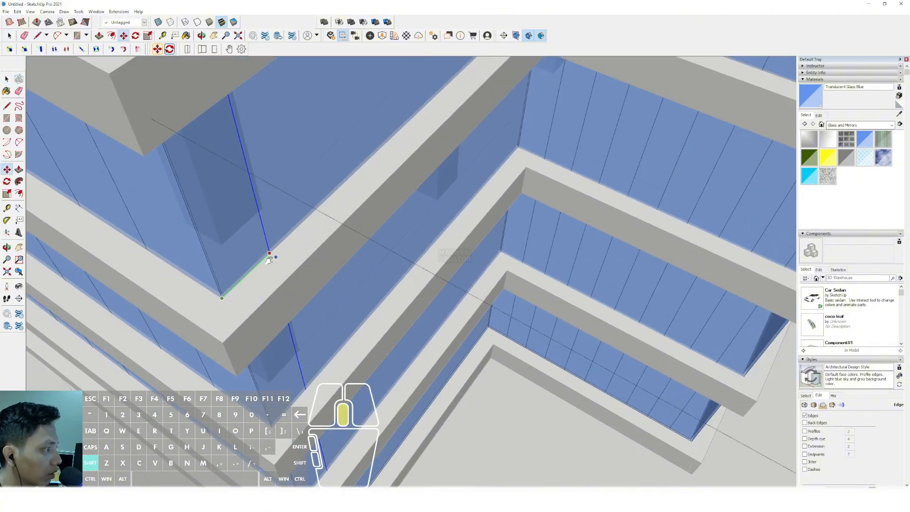
{"action": "middle_click_drag", "start_coordinate": [270, 256], "coordinate": [137, 357], "text": "shift"}
{"action": "left_click", "coordinate": [441, 85]}
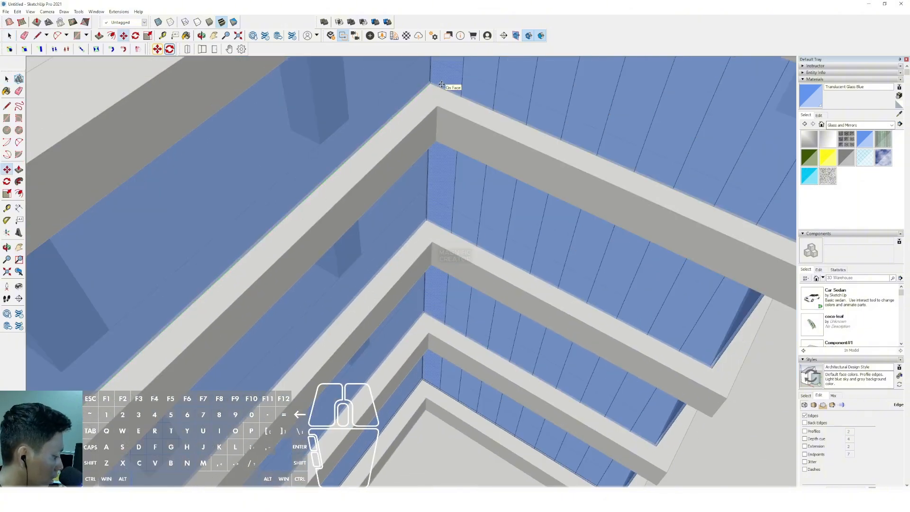
{"action": "key", "text": "space"}
- Try to array the outer corner edge across the undivided side face adjoining the recess
{"action": "scroll", "coordinate": [368, 160], "scroll_direction": "down", "scroll_amount": 5}
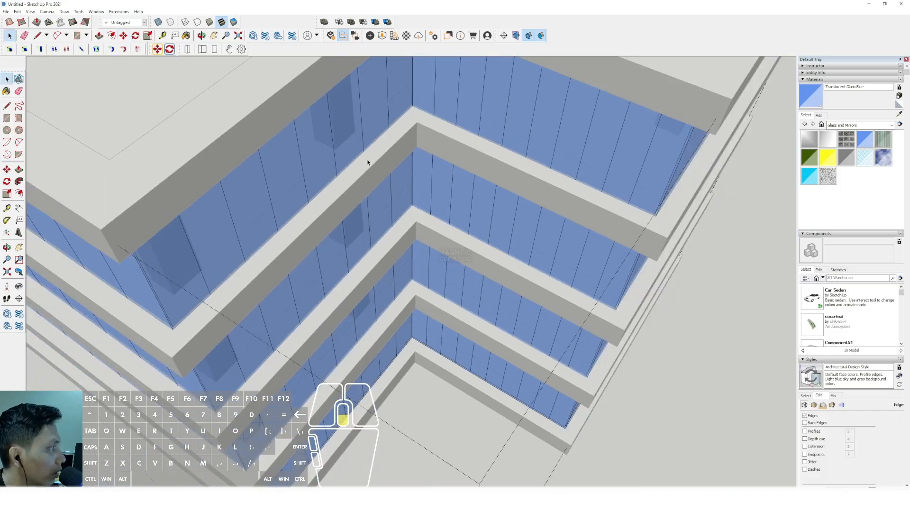
{"action": "scroll", "coordinate": [395, 249], "scroll_direction": "up", "scroll_amount": 5}
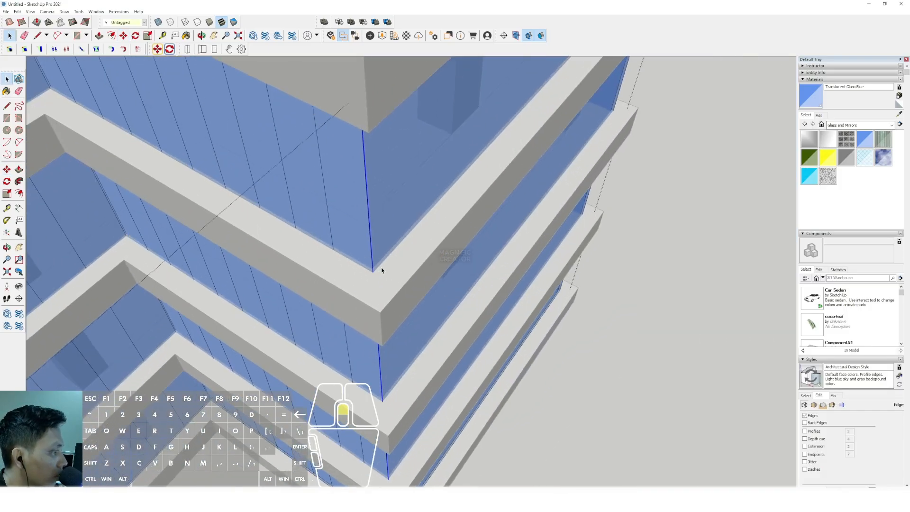
{"action": "middle_click_drag", "start_coordinate": [374, 275], "coordinate": [457, 109]}
{"action": "left_click", "coordinate": [463, 109], "text": "shift"}
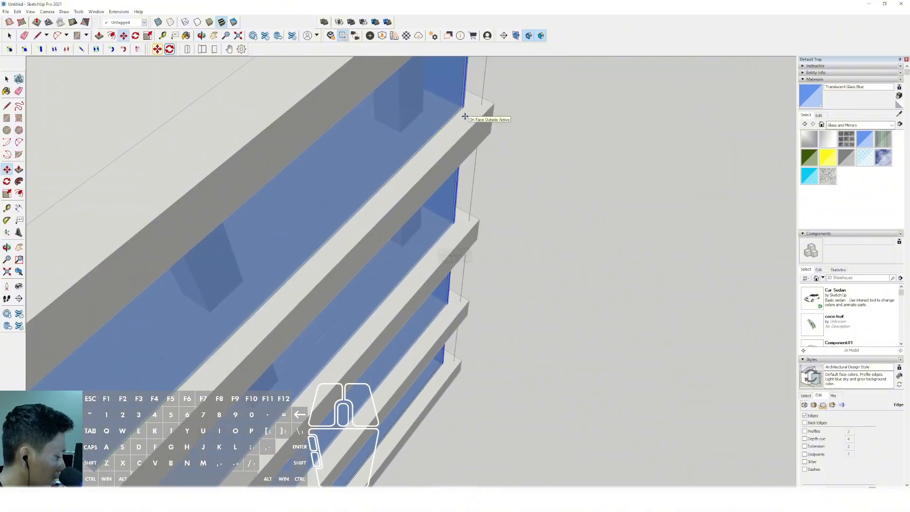
{"action": "key", "text": "Return"}
{"action": "key", "text": "space"}
{"action": "right_click", "coordinate": [368, 201]}
{"action": "left_click", "coordinate": [361, 211]}
{"action": "scroll", "coordinate": [360, 212], "scroll_direction": "down", "scroll_amount": 6}
{"action": "middle_click_drag", "start_coordinate": [360, 211], "coordinate": [382, 206], "text": "shift"}
- Copy the corner edge to the far end of the side face beside the recess and divide it into equal glass panels
{"action": "scroll", "coordinate": [317, 285], "scroll_direction": "up", "scroll_amount": 6}
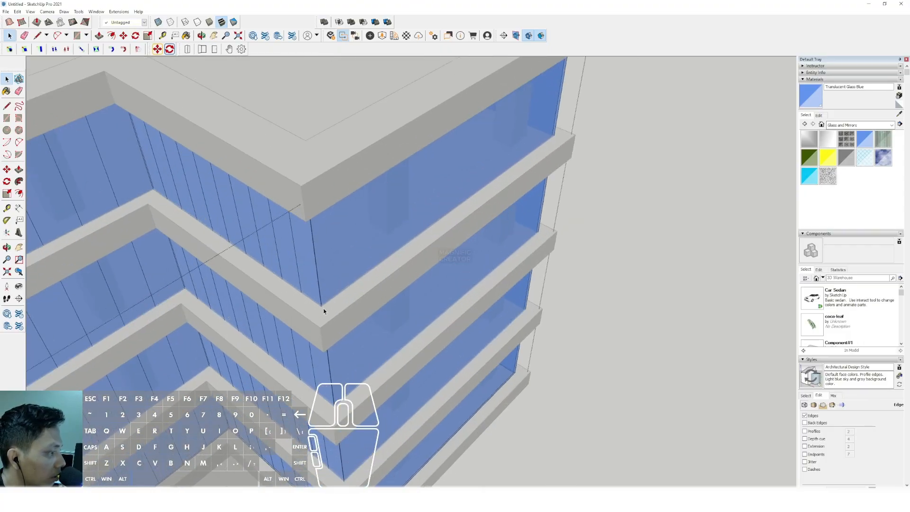
{"action": "scroll", "coordinate": [320, 301], "scroll_direction": "up", "scroll_amount": 5}
{"action": "key", "text": "m"}
{"action": "left_click", "coordinate": [313, 365]}
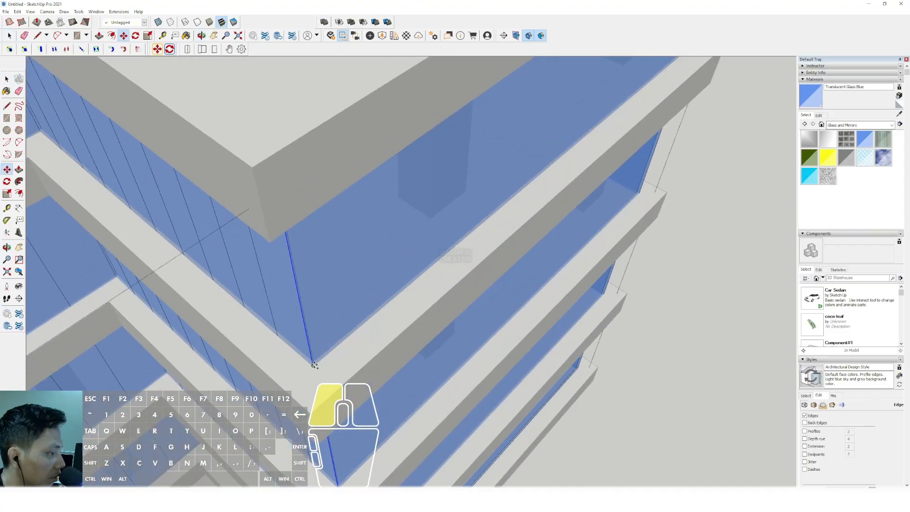
{"action": "middle_click_drag", "start_coordinate": [536, 169], "coordinate": [362, 270], "text": "shift"}
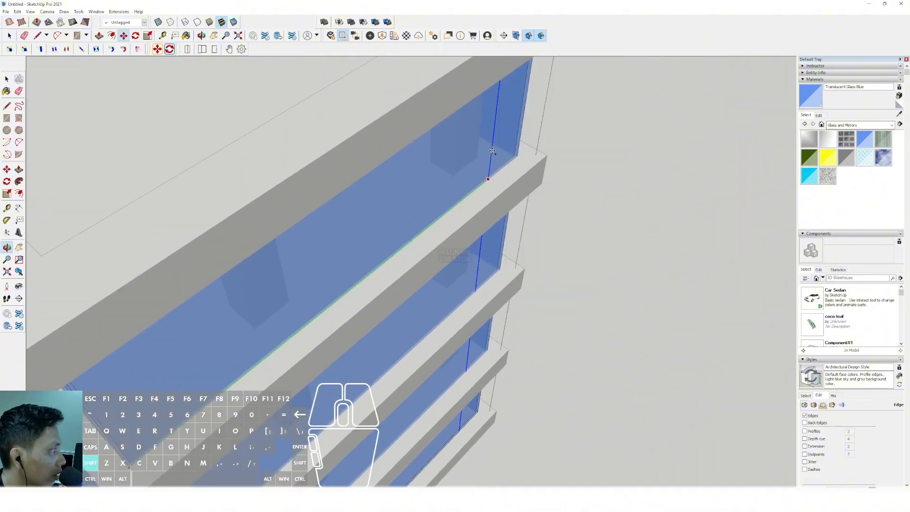
{"action": "left_click", "coordinate": [521, 129], "text": "shift"}
{"action": "key", "text": "Return"}
{"action": "key", "text": "space"}
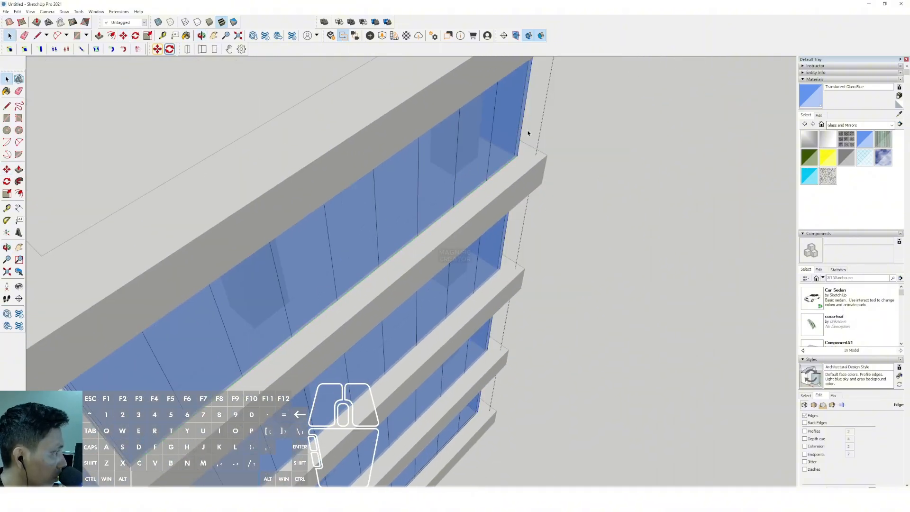
- Close the glass wall group and explode the ground-floor slab component
{"action": "scroll", "coordinate": [483, 194], "scroll_direction": "down", "scroll_amount": 6}
{"action": "left_click", "coordinate": [541, 207]}
{"action": "middle_click_drag", "start_coordinate": [401, 63], "coordinate": [381, 332]}
{"action": "scroll", "coordinate": [295, 345], "scroll_direction": "up", "scroll_amount": 3}
{"action": "triple_click", "coordinate": [406, 346]}
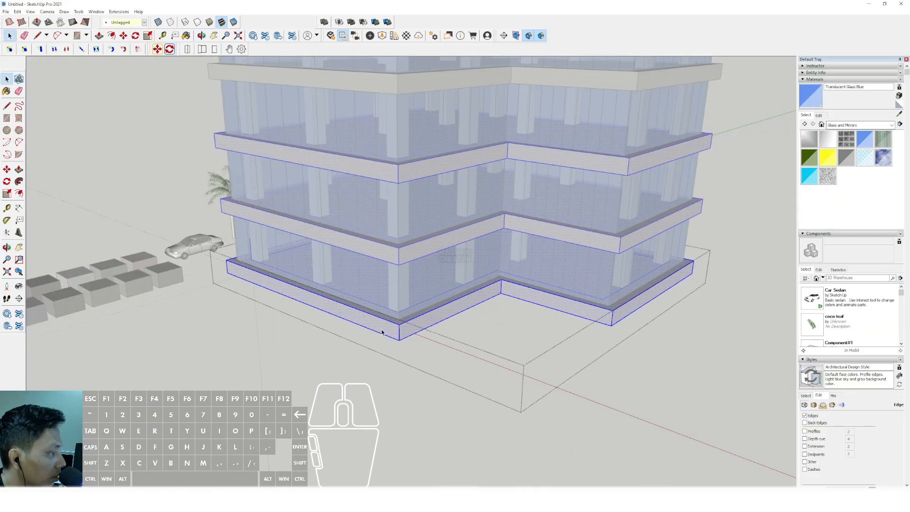
{"action": "left_click", "coordinate": [408, 379]}
{"action": "right_click", "coordinate": [389, 324]}
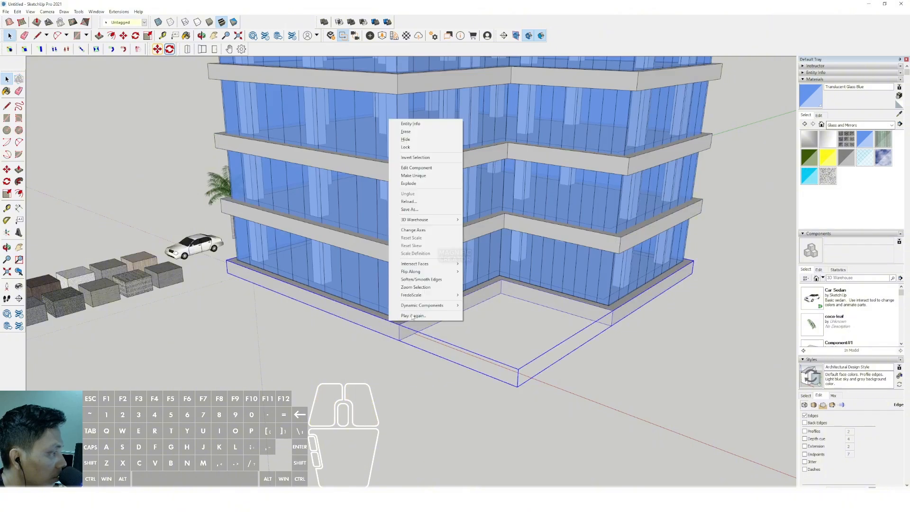
{"action": "left_click", "coordinate": [423, 184]}
{"action": "scroll", "coordinate": [382, 306], "scroll_direction": "up", "scroll_amount": 2}
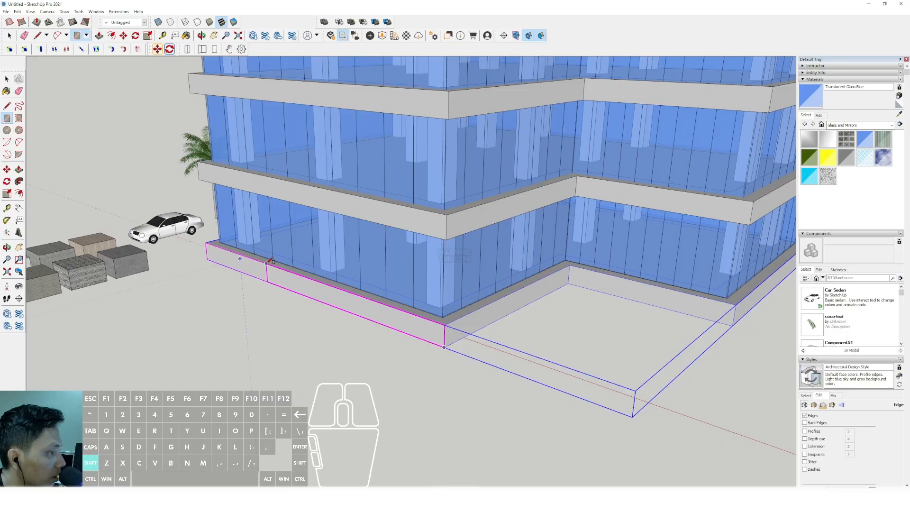
- Draw a rectangle on the ground slab's front edge and extrude it outward to form an entrance platform
{"action": "left_click", "coordinate": [348, 309]}
{"action": "key", "text": "p"}
{"action": "left_click", "coordinate": [300, 292]}
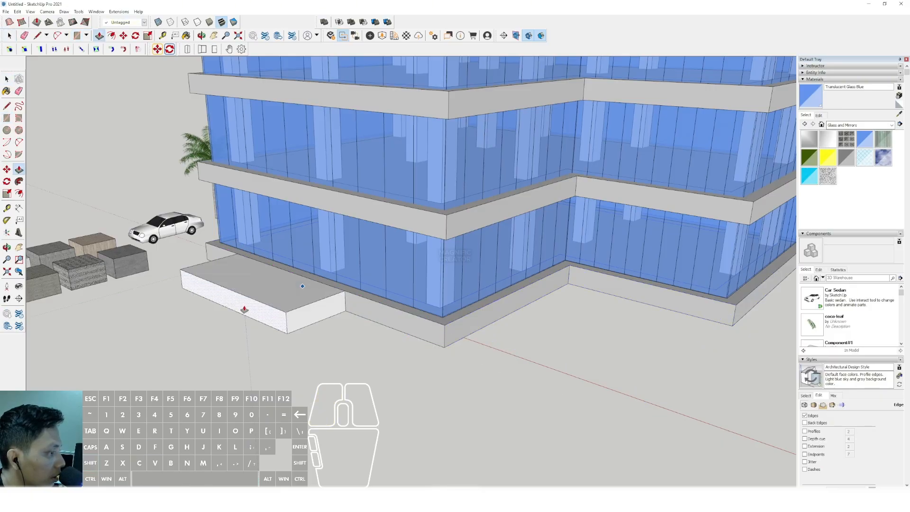
{"action": "left_click", "coordinate": [177, 332]}
{"action": "key", "text": "space"}
- Move the platform's lower side edge along the red axis to the ground slab's corner, shaping a sloped ramp
{"action": "scroll", "coordinate": [359, 287], "scroll_direction": "down", "scroll_amount": 2}
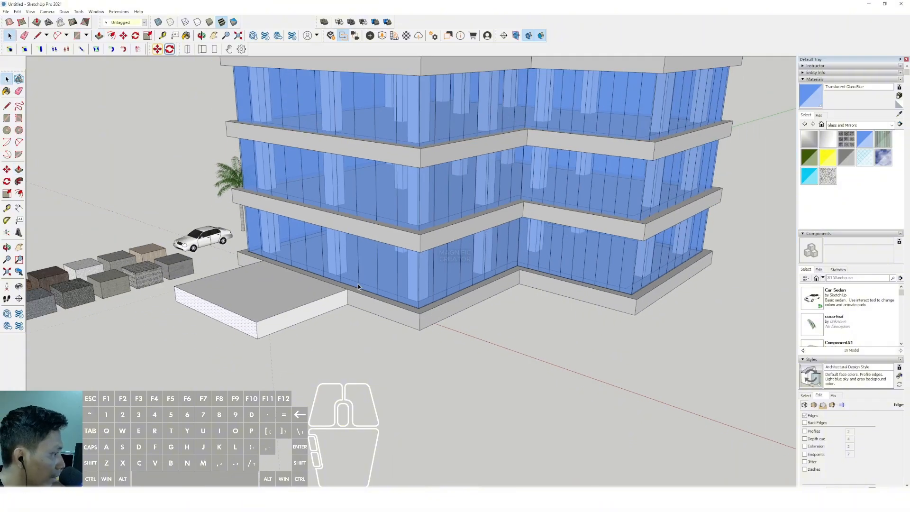
{"action": "scroll", "coordinate": [318, 320], "scroll_direction": "up", "scroll_amount": 3}
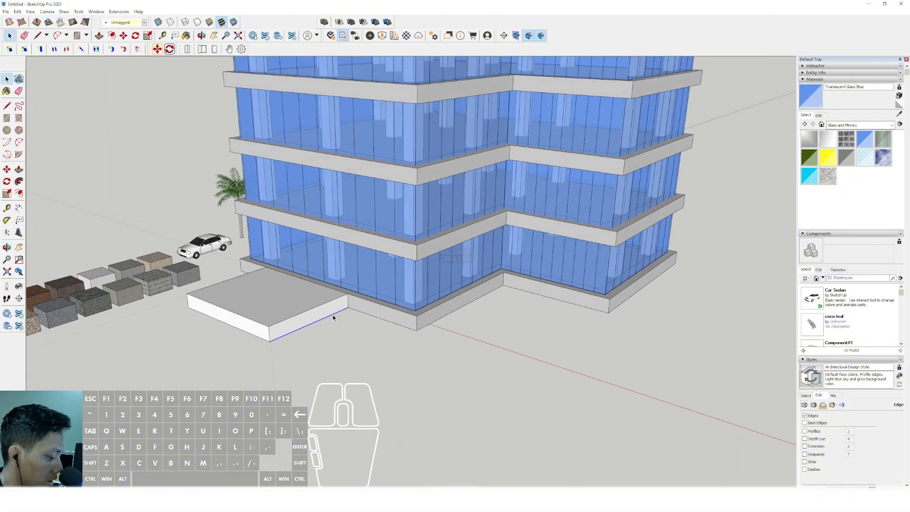
{"action": "key", "text": "m"}
{"action": "left_click", "coordinate": [350, 307]}
{"action": "left_click", "coordinate": [430, 334]}
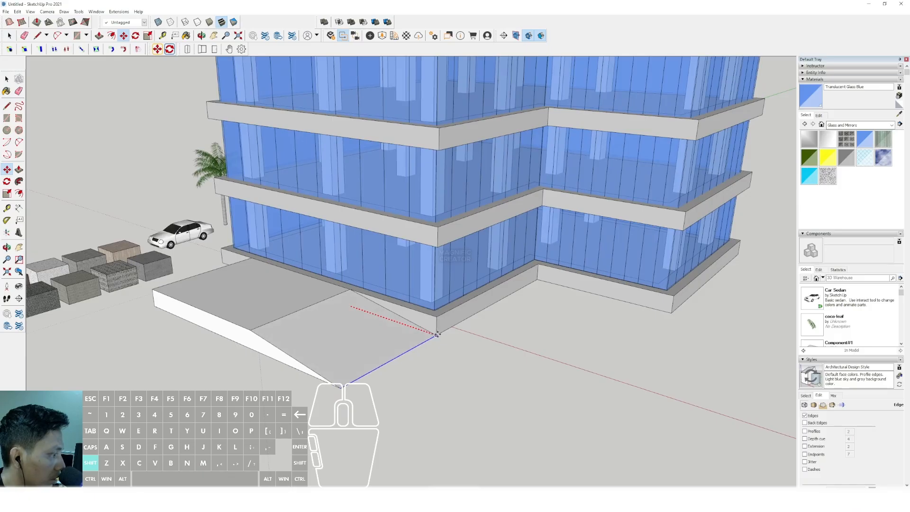
{"action": "key", "text": "space"}
{"action": "middle_click_drag", "start_coordinate": [430, 333], "coordinate": [383, 293]}
{"action": "scroll", "coordinate": [378, 194], "scroll_direction": "down", "scroll_amount": 6}
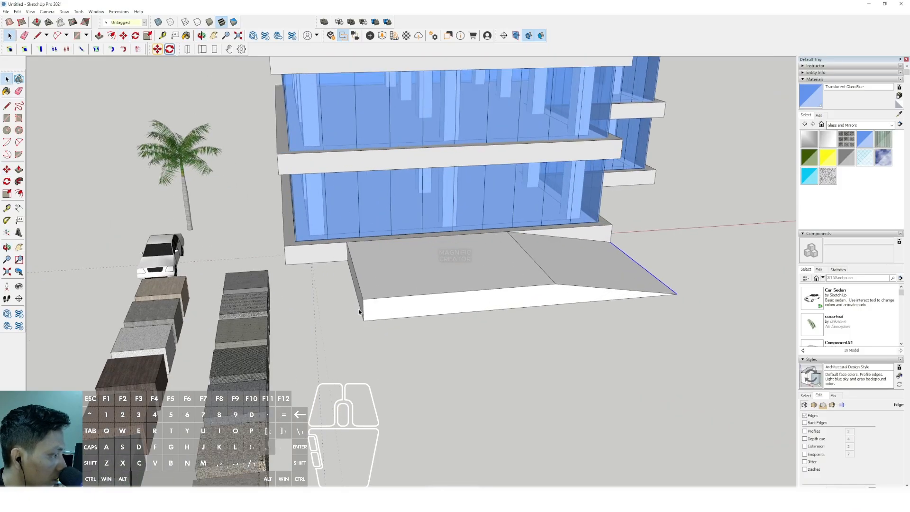
- Select the car, palm tree and sample material blocks and move them farther away from the building along the red axis
{"action": "left_click_drag", "start_coordinate": [219, 131], "coordinate": [338, 339]}
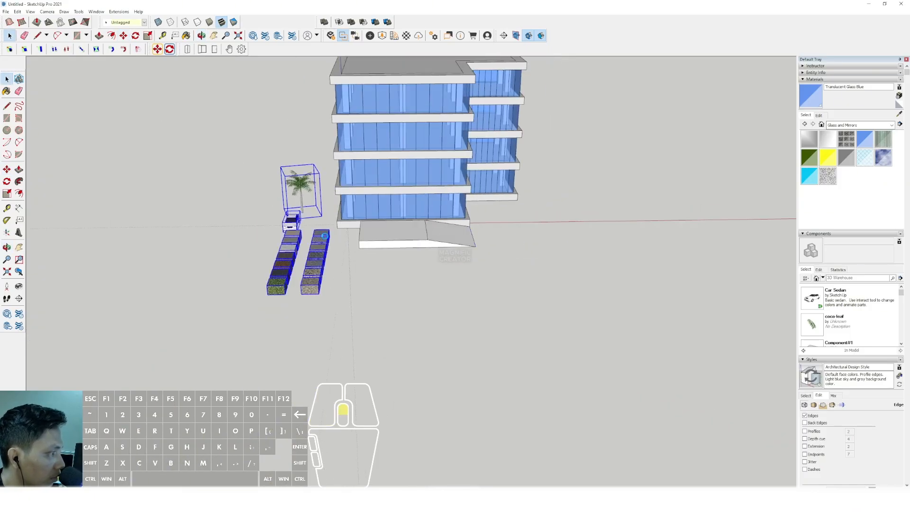
{"action": "scroll", "coordinate": [332, 259], "scroll_direction": "up", "scroll_amount": 2}
{"action": "key", "text": "m"}
{"action": "left_click", "coordinate": [358, 275]}
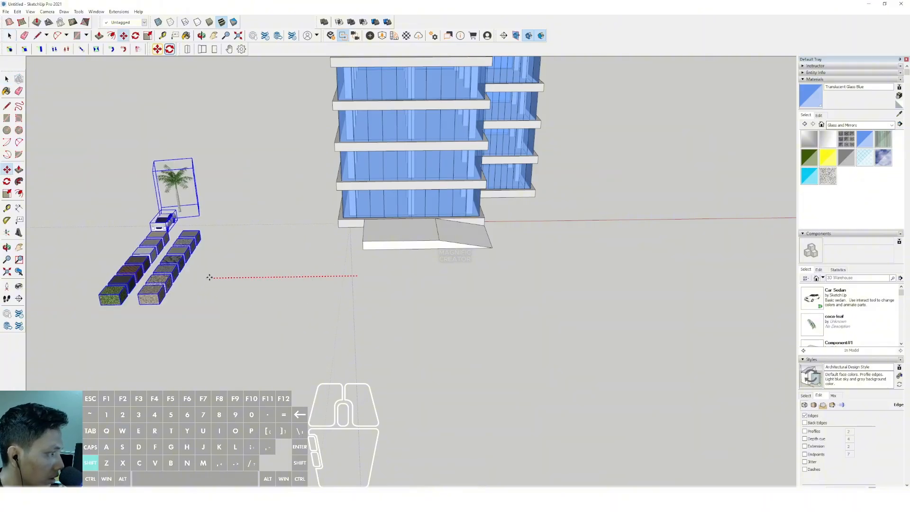
{"action": "left_click", "coordinate": [201, 277], "text": "shift"}
{"action": "key", "text": "space"}
- Move the entrance platform's opposite lower side edge outward along the red axis to shape a second sloped ramp
{"action": "scroll", "coordinate": [368, 230], "scroll_direction": "up", "scroll_amount": 5}
{"action": "middle_click_drag", "start_coordinate": [368, 230], "coordinate": [458, 246]}
{"action": "scroll", "coordinate": [459, 246], "scroll_direction": "up", "scroll_amount": 2}
{"action": "left_click", "coordinate": [454, 268]}
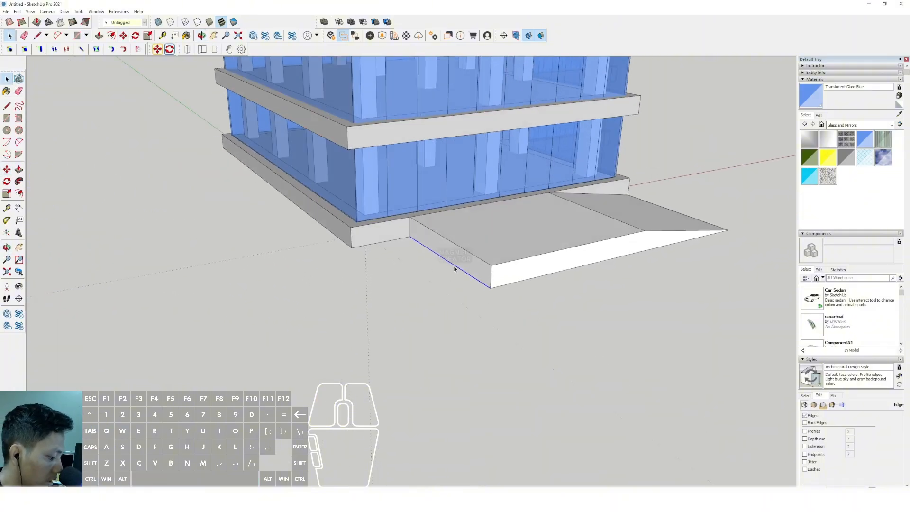
{"action": "left_click", "coordinate": [490, 287]}
{"action": "left_click", "coordinate": [331, 326], "text": "shift"}
{"action": "key", "text": "space"}
{"action": "scroll", "coordinate": [519, 258], "scroll_direction": "down", "scroll_amount": 2}
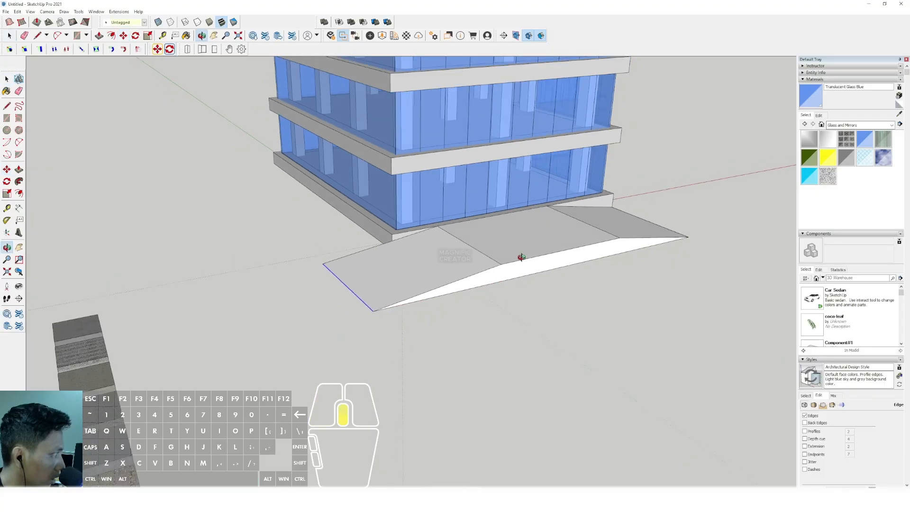
- Select the entire entrance platform with both ramps and make it a group
{"action": "middle_click_drag", "start_coordinate": [519, 258], "coordinate": [269, 278]}
{"action": "triple_click", "coordinate": [346, 276]}
{"action": "right_click", "coordinate": [345, 275]}
{"action": "left_click", "coordinate": [376, 337]}
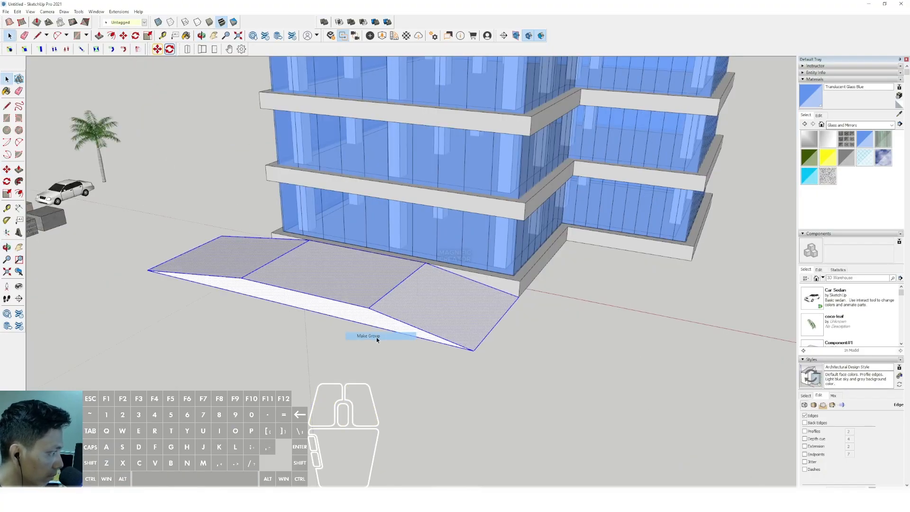
- Inside the platform group, move the lower end edge of the ramp near the recess outward past the slab corner
{"action": "scroll", "coordinate": [377, 335], "scroll_direction": "down", "scroll_amount": 3}
{"action": "middle_click_drag", "start_coordinate": [391, 326], "coordinate": [439, 323]}
{"action": "key", "text": "m"}
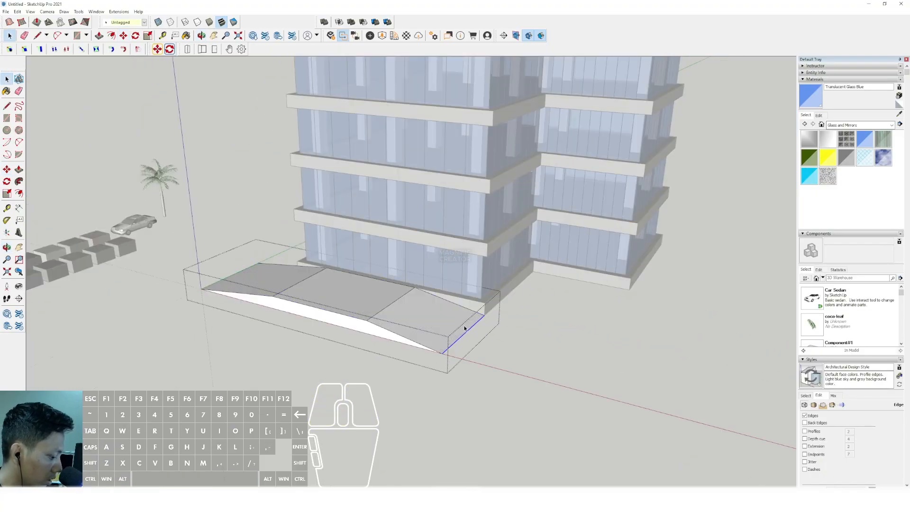
{"action": "middle_click_drag", "start_coordinate": [493, 332], "coordinate": [405, 249]}
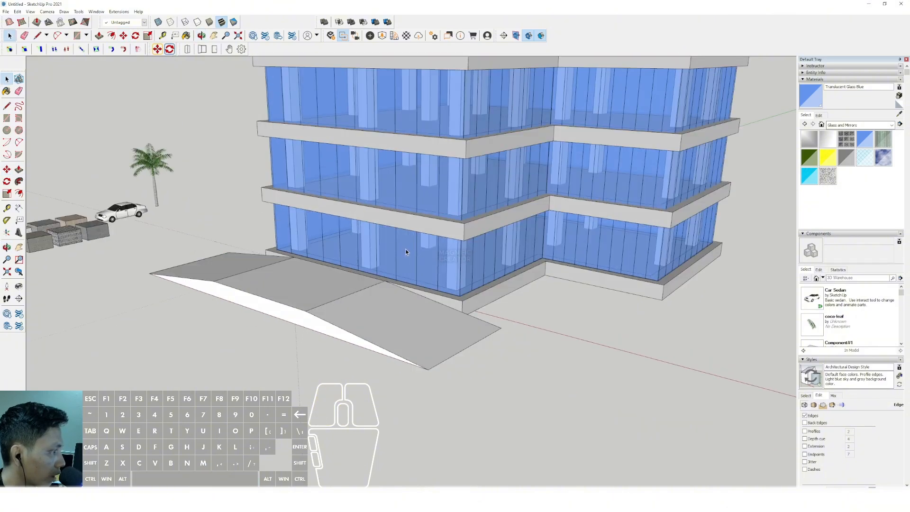
- Draw a rectangle along the first-floor slab's front edge and extrude it outward as a canopy over the entrance
{"action": "scroll", "coordinate": [454, 230], "scroll_direction": "up", "scroll_amount": 2}
{"action": "key", "text": "r"}
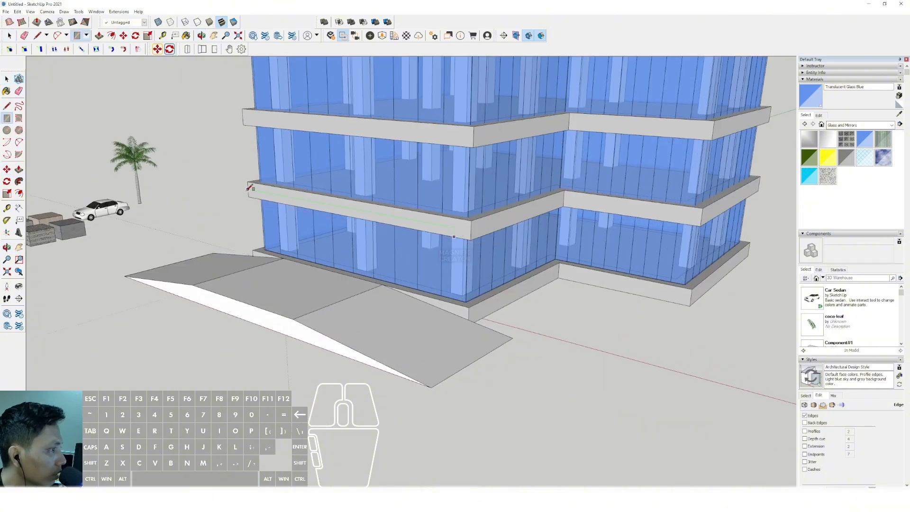
{"action": "left_click", "coordinate": [247, 190]}
{"action": "key", "text": "space"}
{"action": "key", "text": "p"}
{"action": "left_click", "coordinate": [271, 197]}
{"action": "left_click", "coordinate": [165, 251]}
{"action": "key", "text": "space"}
- Push/Pull the canopy's top face flush with the top of the first-floor slab
{"action": "scroll", "coordinate": [391, 244], "scroll_direction": "down", "scroll_amount": 1}
{"action": "middle_click_drag", "start_coordinate": [391, 244], "coordinate": [373, 229]}
{"action": "left_click", "coordinate": [384, 227]}
{"action": "left_click", "coordinate": [398, 220]}
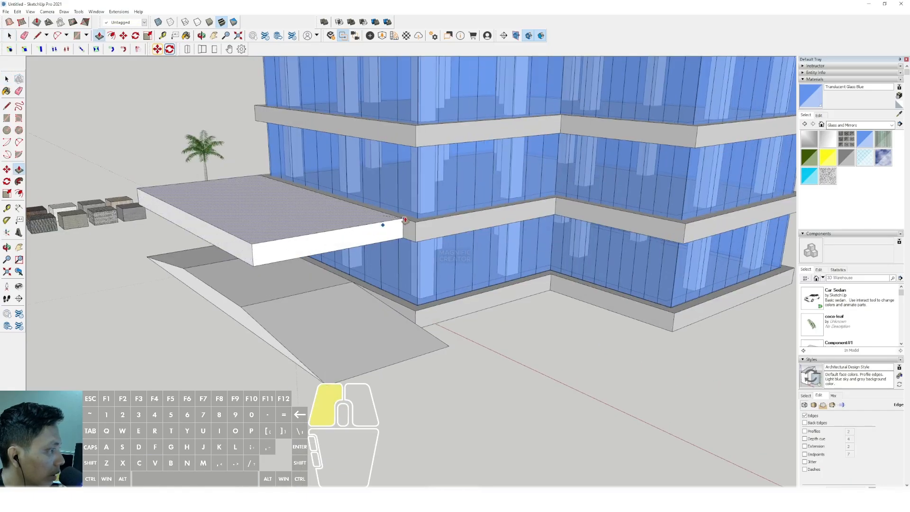
{"action": "key", "text": "space"}
- Select the canopy's three outer bottom edges and offset them inward on its underside
{"action": "scroll", "coordinate": [260, 242], "scroll_direction": "up", "scroll_amount": 2}
{"action": "middle_click_drag", "start_coordinate": [261, 242], "coordinate": [373, 151]}
{"action": "key", "text": "space"}
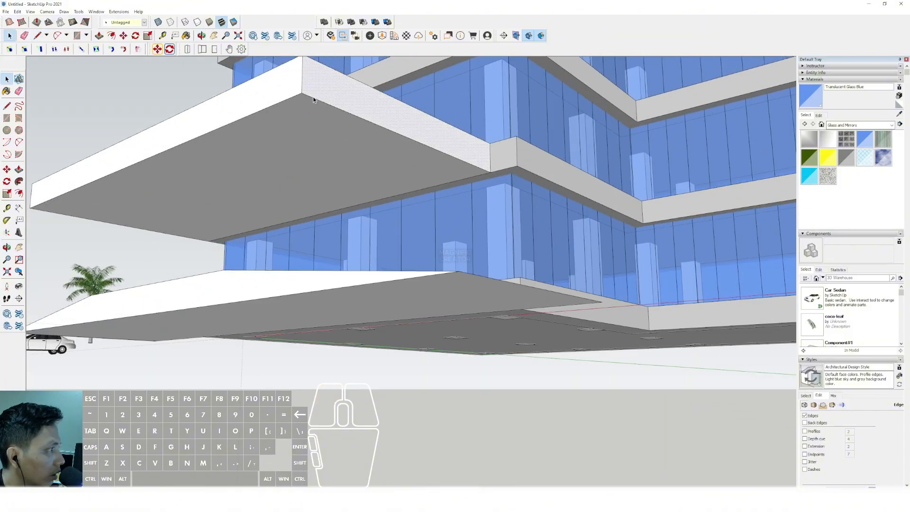
{"action": "left_click", "coordinate": [297, 97], "text": "shift"}
{"action": "scroll", "coordinate": [303, 164], "scroll_direction": "up", "scroll_amount": 1}
{"action": "middle_click_drag", "start_coordinate": [307, 164], "coordinate": [443, 147], "text": "shift"}
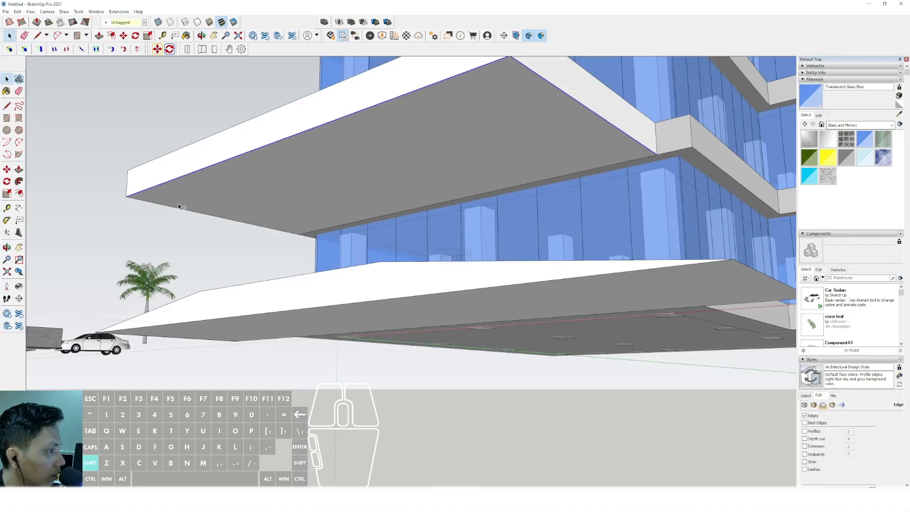
{"action": "middle_click_drag", "start_coordinate": [422, 186], "coordinate": [502, 178]}
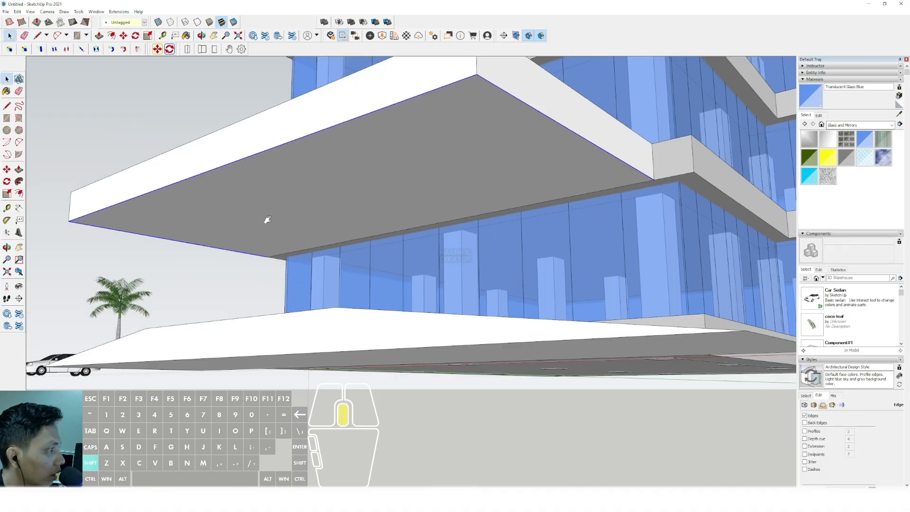
{"action": "middle_click_drag", "start_coordinate": [267, 220], "coordinate": [202, 246], "text": "shift"}
{"action": "left_click", "coordinate": [370, 135]}
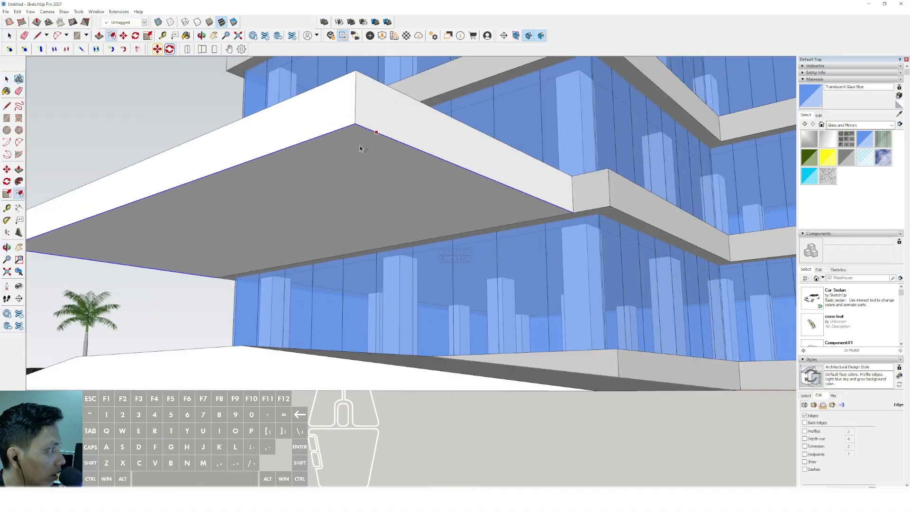
{"action": "left_click", "coordinate": [355, 173]}
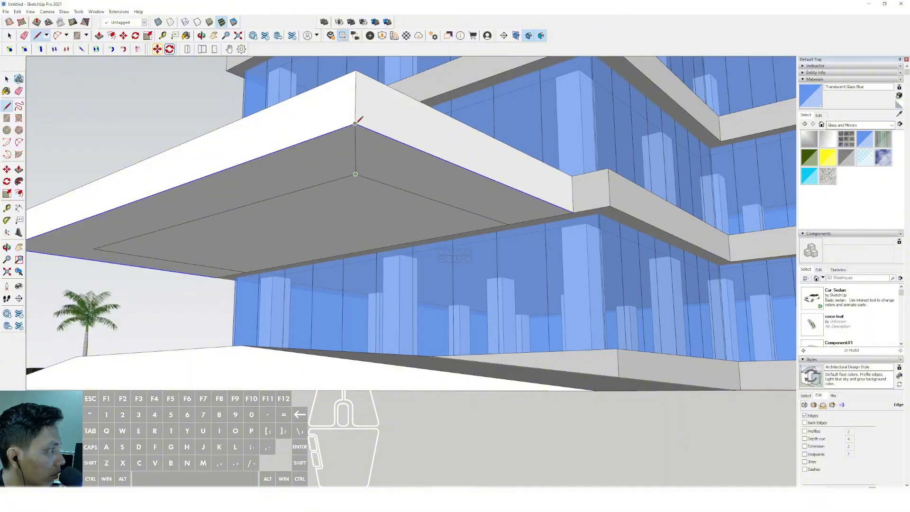
- Try joining the inset outline's corners to the canopy's outer corners with diagonal lines on the underside
{"action": "key", "text": "space"}
{"action": "middle_click_drag", "start_coordinate": [370, 171], "coordinate": [235, 232]}
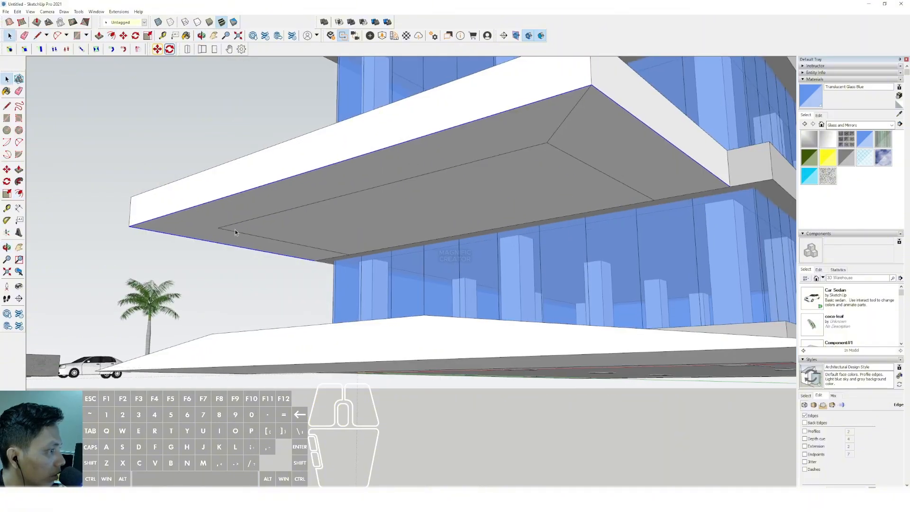
{"action": "left_click", "coordinate": [130, 227]}
{"action": "key", "text": "space"}
- Try to Push/Pull the side border face on the canopy's underside, and undo the diagonal corner lines
{"action": "scroll", "coordinate": [406, 192], "scroll_direction": "down", "scroll_amount": 1}
{"action": "middle_click_drag", "start_coordinate": [406, 192], "coordinate": [334, 186]}
{"action": "scroll", "coordinate": [380, 166], "scroll_direction": "up", "scroll_amount": 1}
{"action": "key", "text": "p"}
{"action": "left_click", "coordinate": [380, 161]}
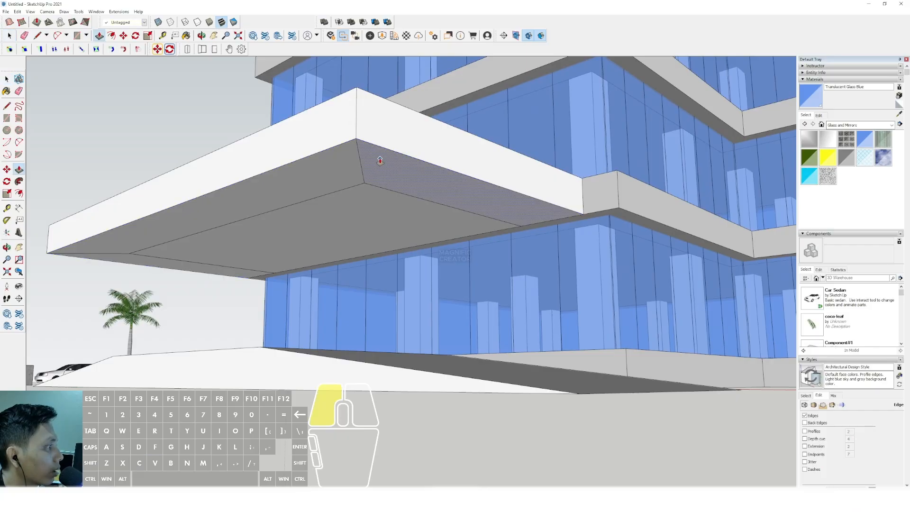
{"action": "key", "text": "space"}
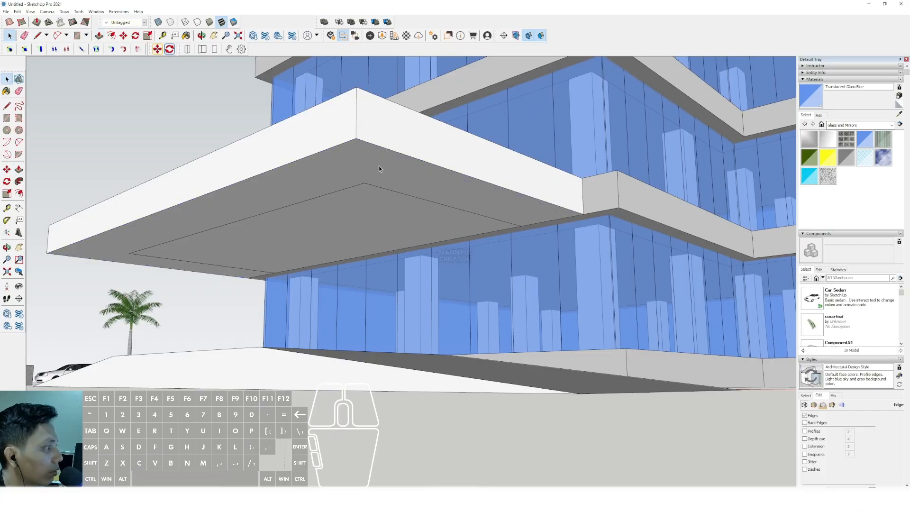
- Push the underside's outer border up about half the canopy's thickness and join its front corners to the inner block's lower corners
{"action": "double_click", "coordinate": [368, 153]}
{"action": "key", "text": "l"}
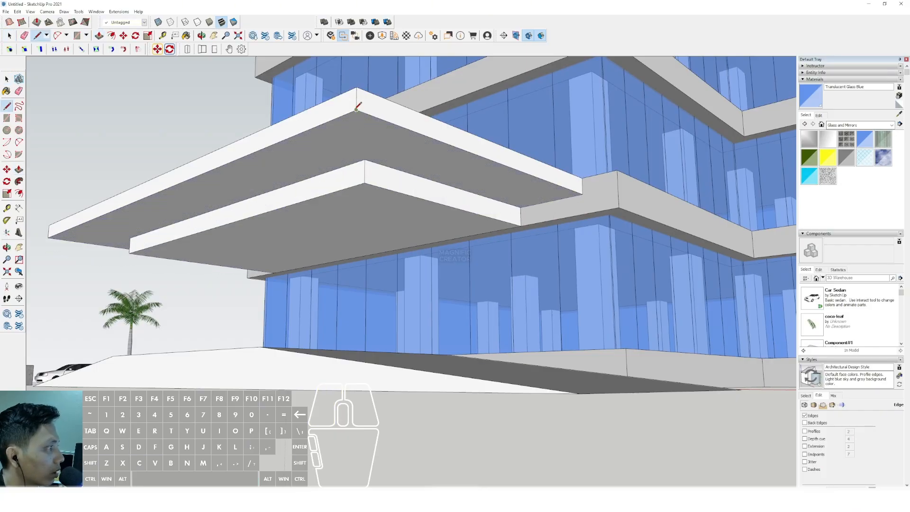
{"action": "left_click", "coordinate": [364, 183]}
{"action": "key", "text": "space"}
{"action": "middle_click_drag", "start_coordinate": [103, 225], "coordinate": [204, 202], "text": "shift"}
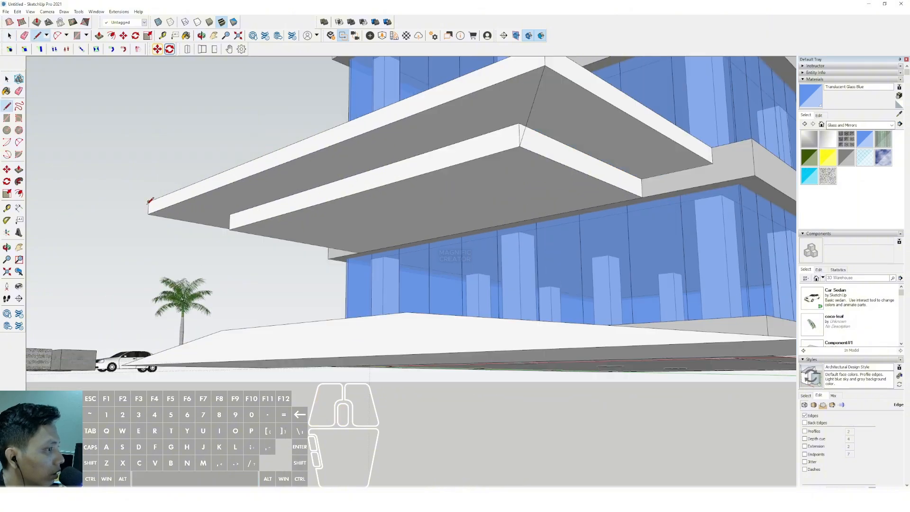
{"action": "left_click", "coordinate": [230, 227]}
{"action": "key", "text": "space"}
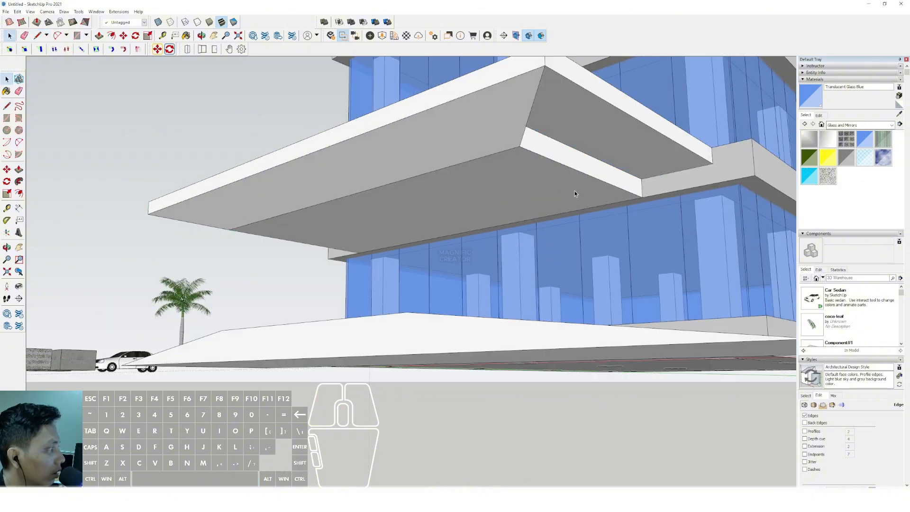
- Draw lines from the inner block's lower corners to the canopy's corners at the slab, closing both sloped side faces
{"action": "middle_click_drag", "start_coordinate": [574, 191], "coordinate": [546, 212]}
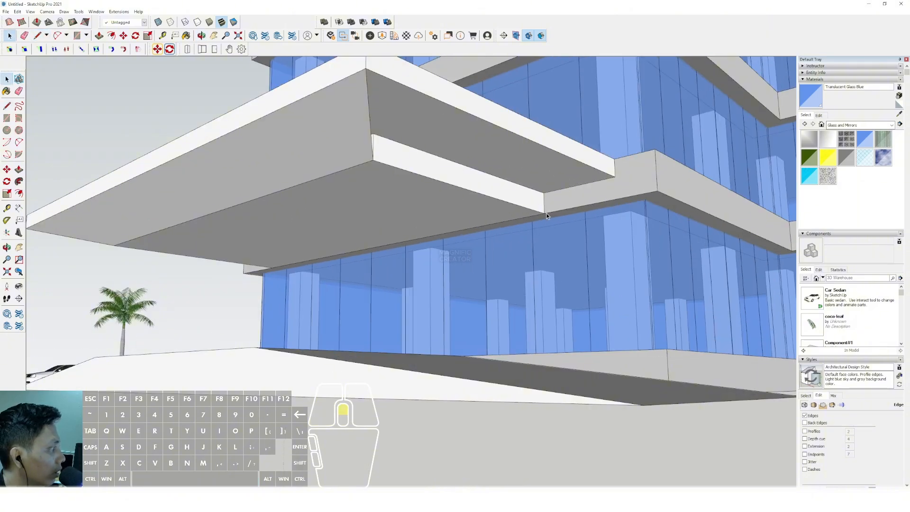
{"action": "left_click", "coordinate": [615, 176]}
{"action": "key", "text": "space"}
{"action": "middle_click_drag", "start_coordinate": [615, 177], "coordinate": [370, 236]}
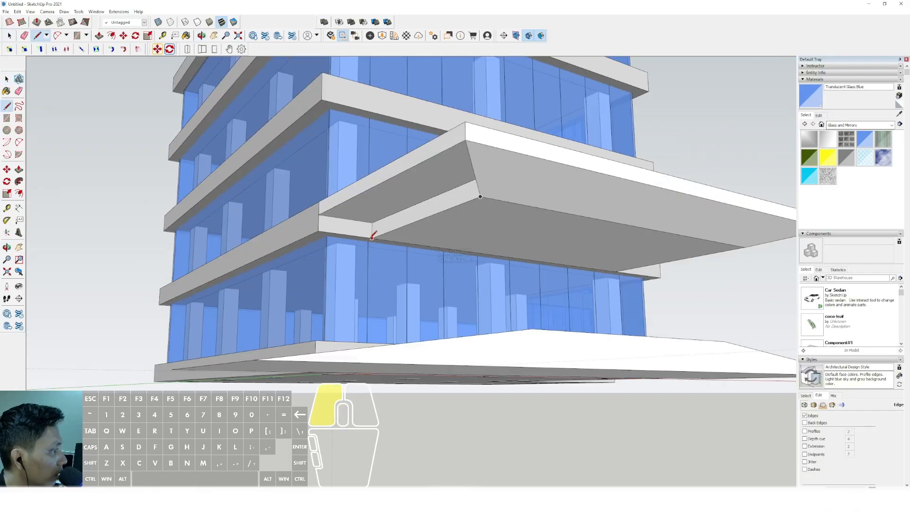
{"action": "left_click", "coordinate": [319, 215]}
{"action": "key", "text": "space"}
{"action": "middle_click_drag", "start_coordinate": [319, 214], "coordinate": [303, 335]}
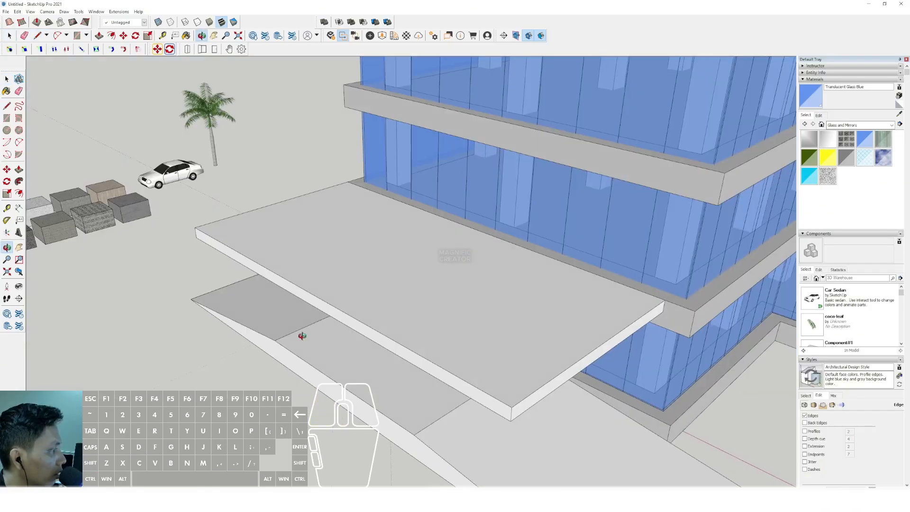
- Make the whole canopy a group and open it for editing from below
{"action": "right_click", "coordinate": [417, 250]}
{"action": "left_click", "coordinate": [441, 310]}
{"action": "middle_click_drag", "start_coordinate": [441, 310], "coordinate": [415, 162]}
{"action": "double_click", "coordinate": [414, 161]}
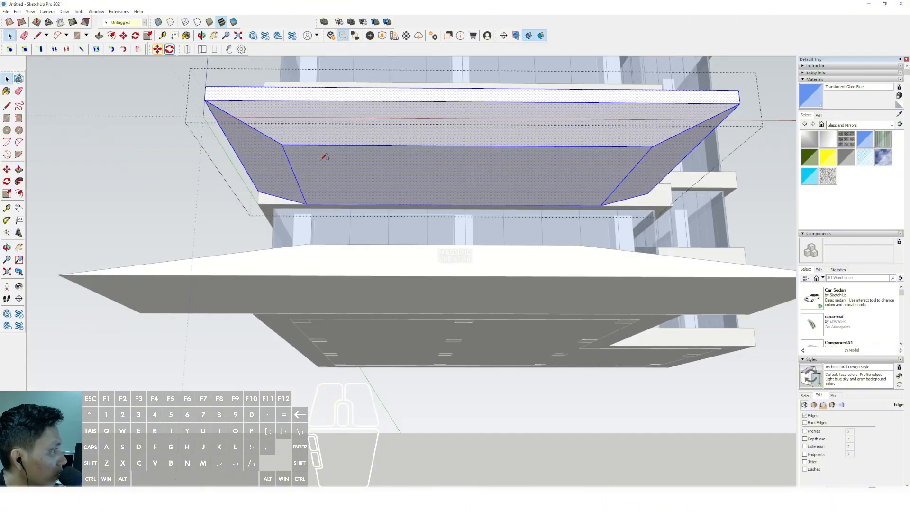
- Draw a narrow rectangle on the canopy's underside and copy it sideways to get three evenly spaced rectangles
{"action": "key", "text": "r"}
{"action": "double_click", "coordinate": [372, 178]}
{"action": "key", "text": "m"}
{"action": "left_click", "coordinate": [381, 152]}
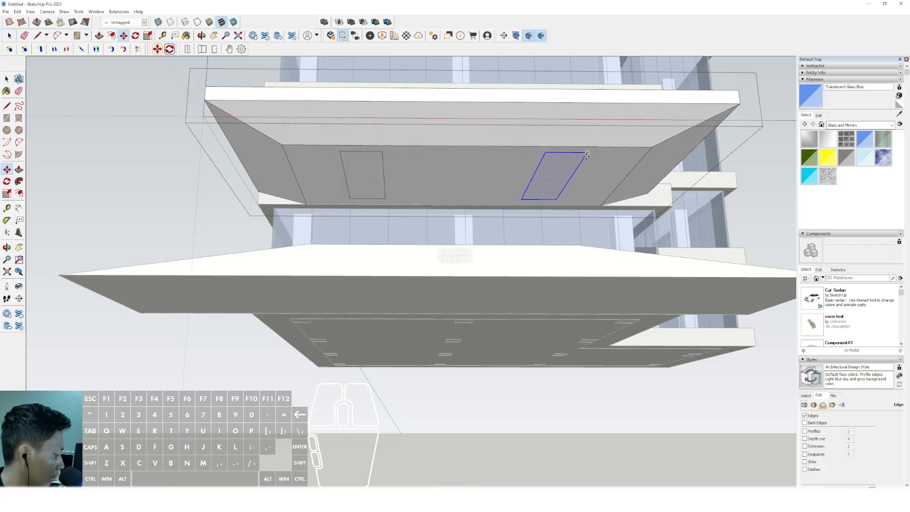
{"action": "scroll", "coordinate": [489, 185], "scroll_direction": "up", "scroll_amount": 2}
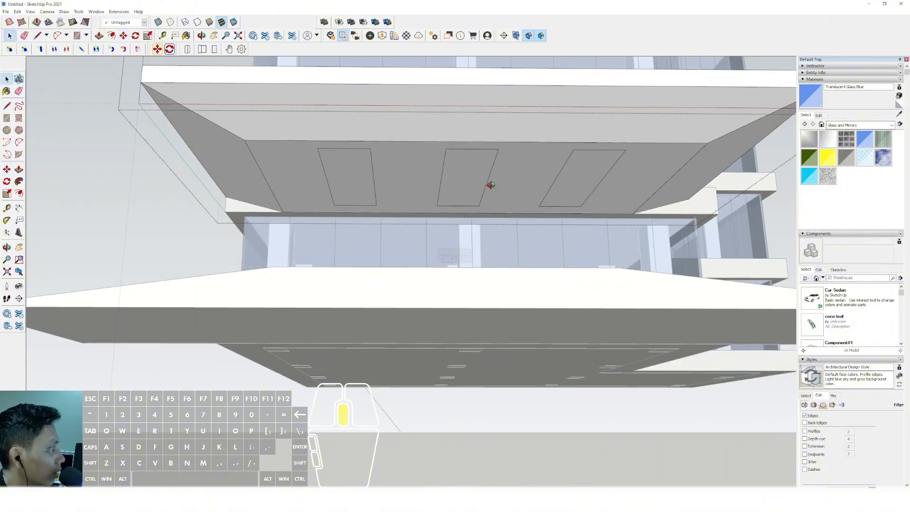
- Push the three rectangles through the canopy to cut skylight openings, and close the group
{"action": "middle_click_drag", "start_coordinate": [489, 184], "coordinate": [528, 196]}
{"action": "key", "text": "v"}
{"action": "left_click", "coordinate": [432, 203]}
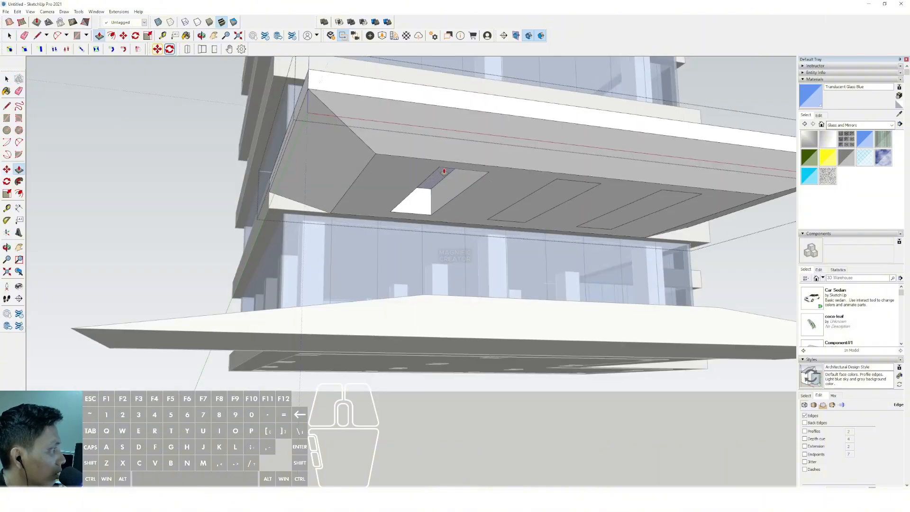
{"action": "double_click", "coordinate": [546, 206]}
{"action": "double_click", "coordinate": [644, 208]}
{"action": "key", "text": "space"}
{"action": "middle_click_drag", "start_coordinate": [644, 208], "coordinate": [394, 252]}
{"action": "scroll", "coordinate": [394, 252], "scroll_direction": "down", "scroll_amount": 4}
{"action": "left_click", "coordinate": [584, 342]}
- Try a rectangle drawn around the three skylight openings on top of the canopy, and delete it
{"action": "scroll", "coordinate": [436, 294], "scroll_direction": "up", "scroll_amount": 3}
{"action": "middle_click_drag", "start_coordinate": [450, 317], "coordinate": [516, 372]}
{"action": "key", "text": "r"}
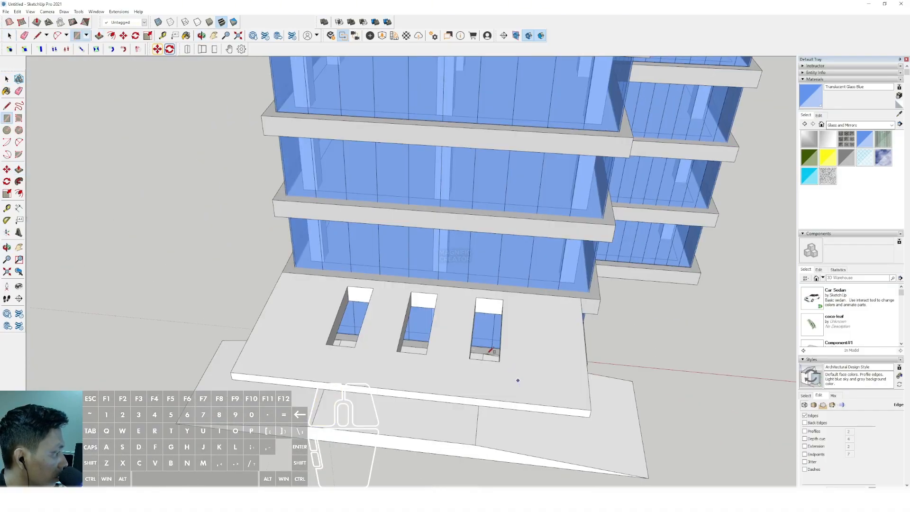
{"action": "scroll", "coordinate": [340, 286], "scroll_direction": "up", "scroll_amount": 3}
{"action": "left_click", "coordinate": [340, 281]}
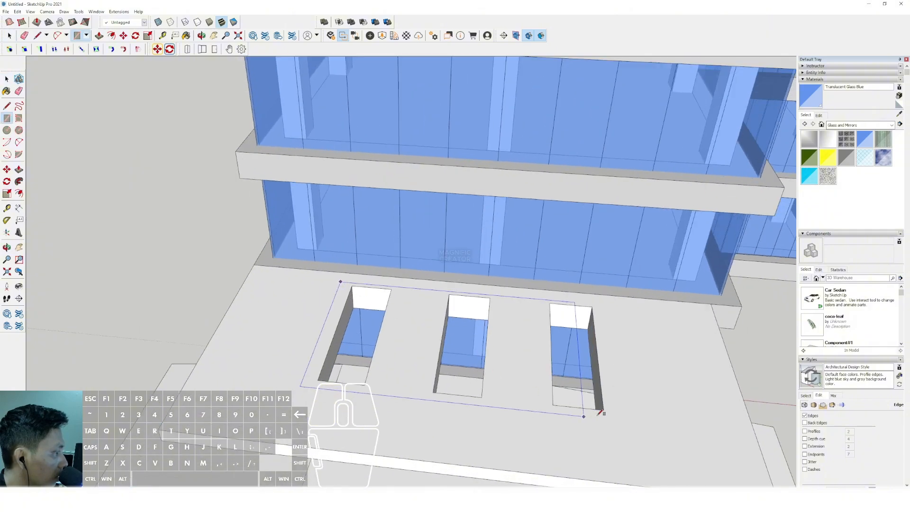
{"action": "left_click", "coordinate": [629, 421]}
{"action": "key", "text": "space"}
{"action": "left_click", "coordinate": [568, 358]}
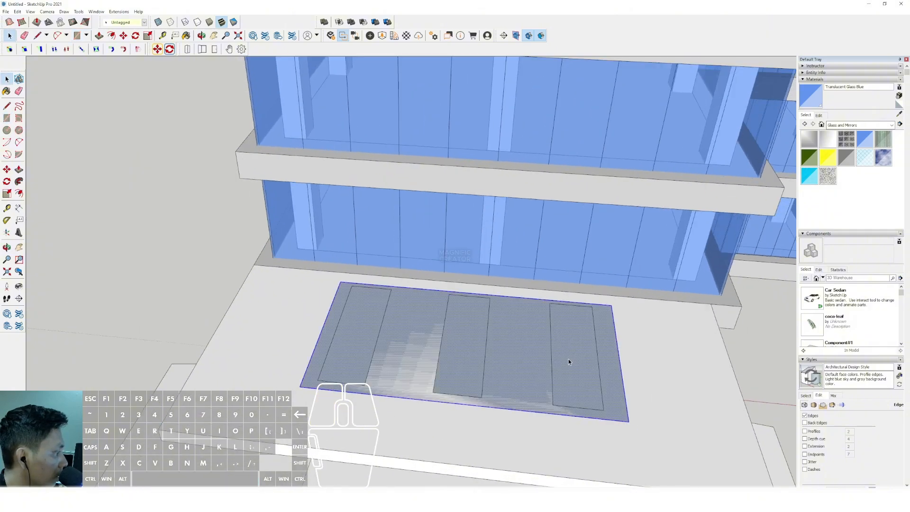
{"action": "scroll", "coordinate": [568, 360], "scroll_direction": "down", "scroll_amount": 1}
{"action": "key", "text": "Delete"}
- Open the canopy group and offset the top edges of the end skylight opening outward to form a narrow border
{"action": "middle_click_drag", "start_coordinate": [475, 342], "coordinate": [416, 339]}
{"action": "scroll", "coordinate": [354, 342], "scroll_direction": "up", "scroll_amount": 2}
{"action": "middle_click_drag", "start_coordinate": [353, 342], "coordinate": [521, 269], "text": "shift"}
{"action": "left_click", "coordinate": [521, 269]}
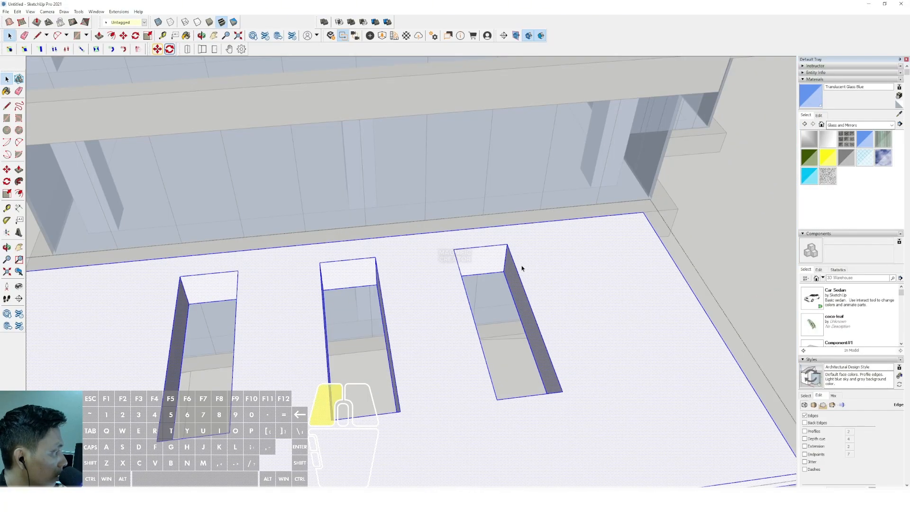
{"action": "scroll", "coordinate": [514, 265], "scroll_direction": "up", "scroll_amount": 1}
{"action": "left_click", "coordinate": [458, 245], "text": "shift"}
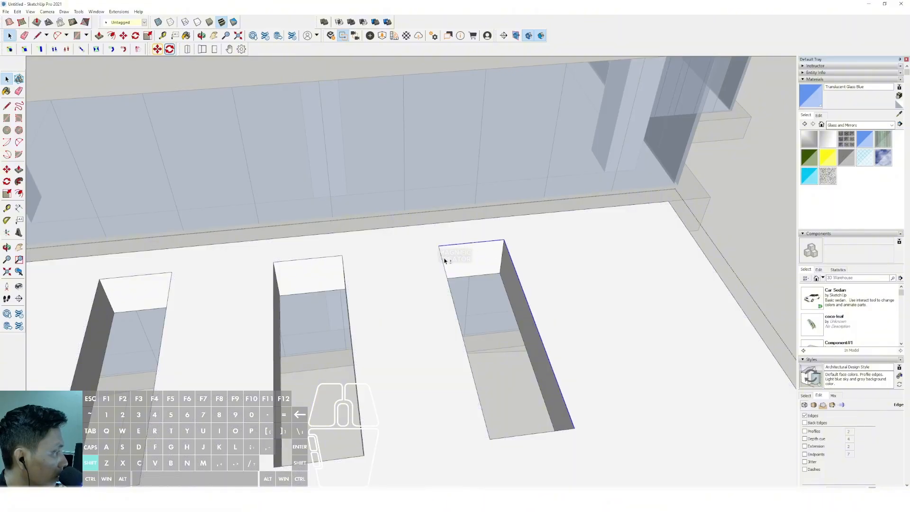
{"action": "left_click", "coordinate": [538, 318]}
{"action": "key", "text": "space"}
{"action": "scroll", "coordinate": [536, 317], "scroll_direction": "up", "scroll_amount": 1}
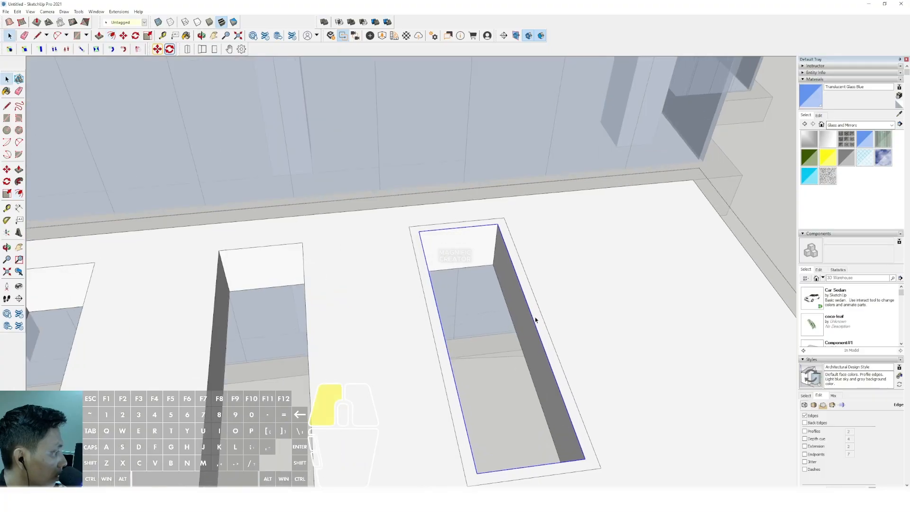
- Try copying the border face of the end skylight opening onto the middle opening, and undo it
{"action": "key", "text": "p"}
{"action": "key", "text": "ctrl"}
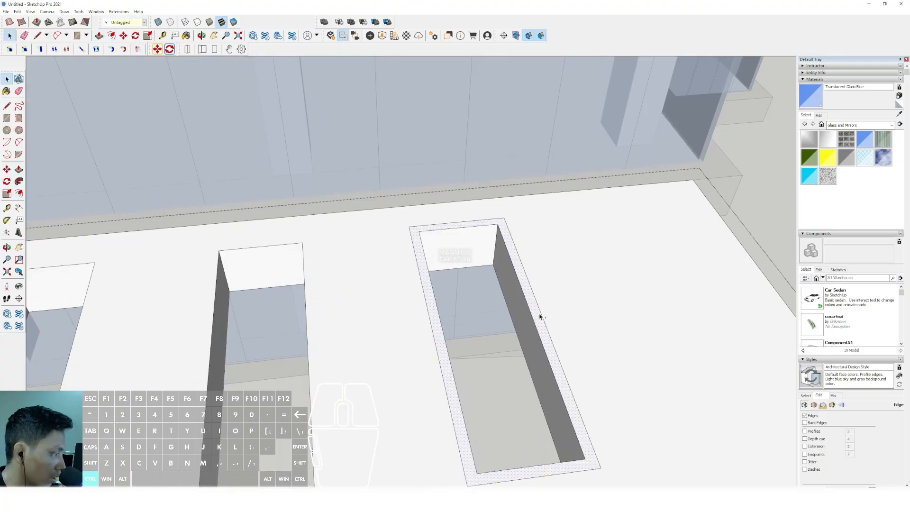
{"action": "left_click", "coordinate": [497, 225]}
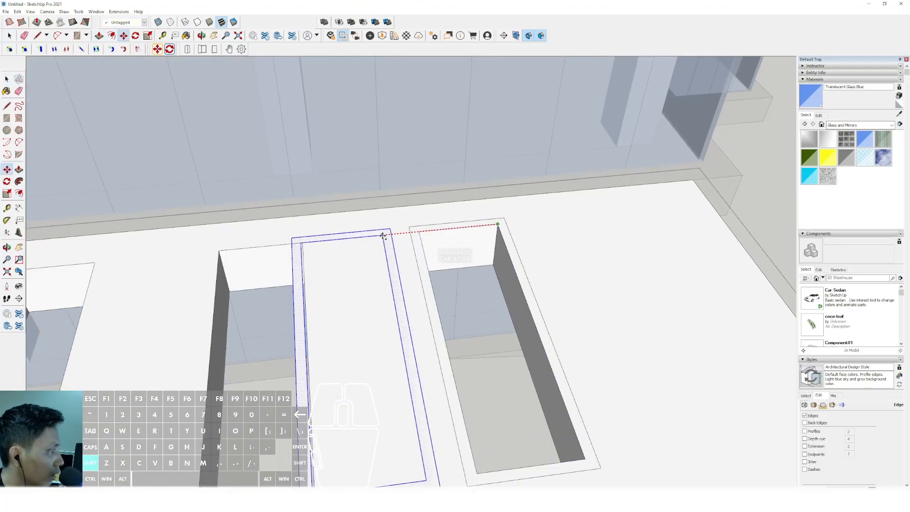
{"action": "left_click", "coordinate": [306, 250]}
{"action": "key", "text": "ctrl+z"}
{"action": "key", "text": "ctrl+z"}
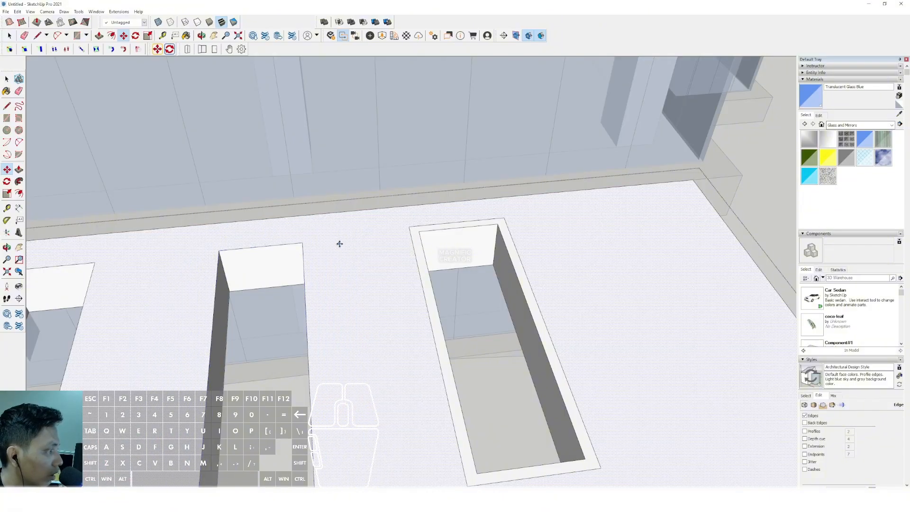
- Copy the outer border outline of the end skylight opening around the middle and far openings, aligned to their corners
{"action": "key", "text": "space"}
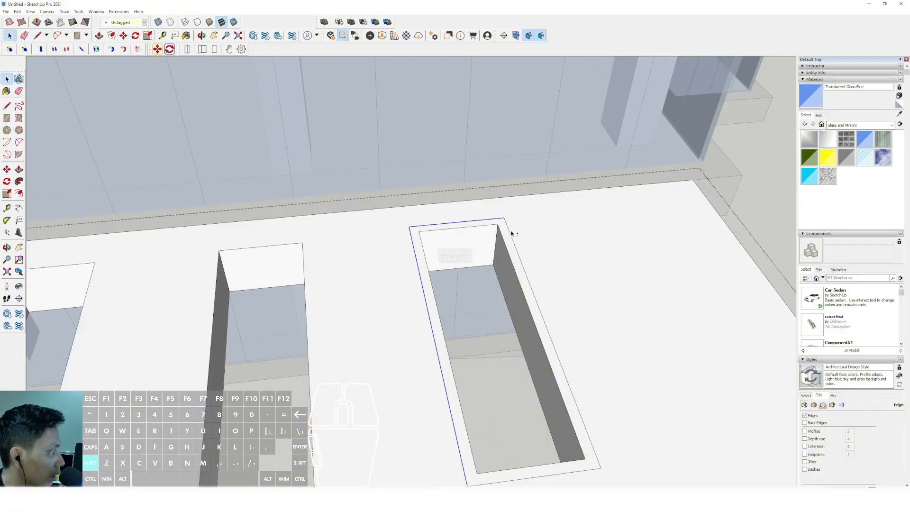
{"action": "scroll", "coordinate": [511, 232], "scroll_direction": "down", "scroll_amount": 5}
{"action": "scroll", "coordinate": [491, 363], "scroll_direction": "up", "scroll_amount": 4}
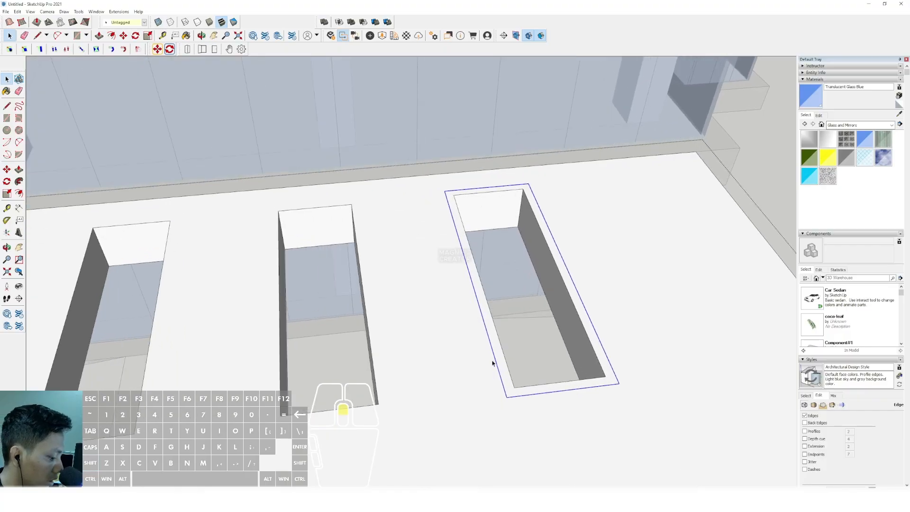
{"action": "key", "text": "m"}
{"action": "key", "text": "ctrl"}
{"action": "left_click", "coordinate": [515, 391]}
{"action": "scroll", "coordinate": [462, 394], "scroll_direction": "down", "scroll_amount": 2}
{"action": "middle_click_drag", "start_coordinate": [462, 393], "coordinate": [501, 371], "text": "shift"}
{"action": "scroll", "coordinate": [502, 372], "scroll_direction": "down", "scroll_amount": 1}
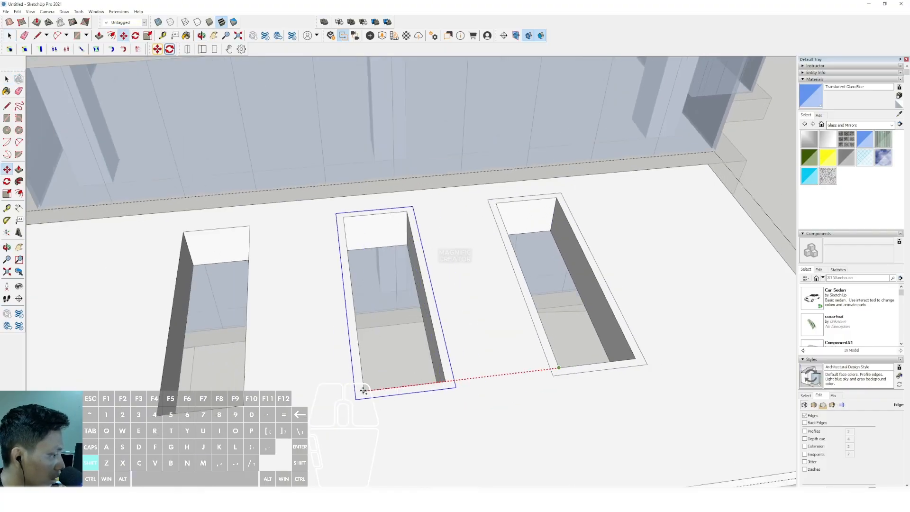
{"action": "middle_click_drag", "start_coordinate": [303, 397], "coordinate": [351, 379], "text": "shift"}
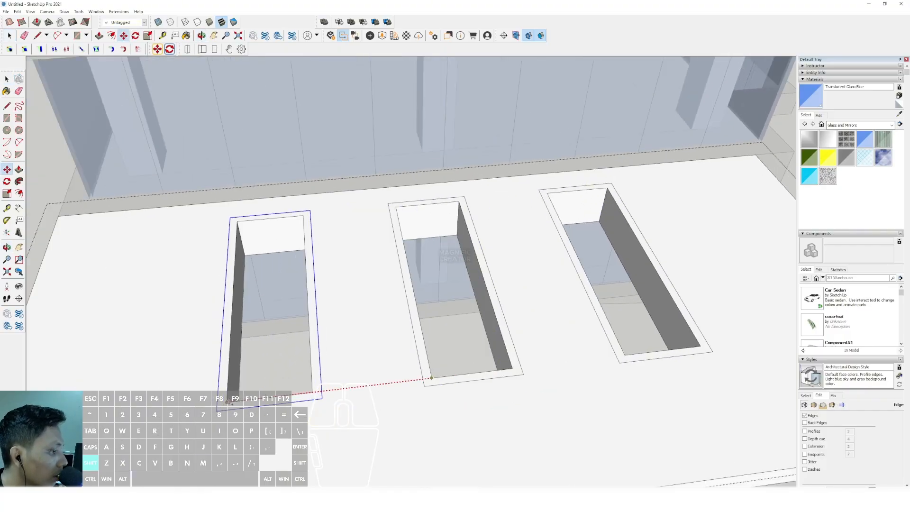
{"action": "left_click", "coordinate": [334, 370], "text": "shift"}
- Push the three skylight borders upward to the same height to form raised frames
{"action": "key", "text": "space"}
{"action": "scroll", "coordinate": [594, 351], "scroll_direction": "up", "scroll_amount": 2}
{"action": "left_click", "coordinate": [615, 343]}
{"action": "key", "text": "p"}
{"action": "left_click", "coordinate": [618, 343]}
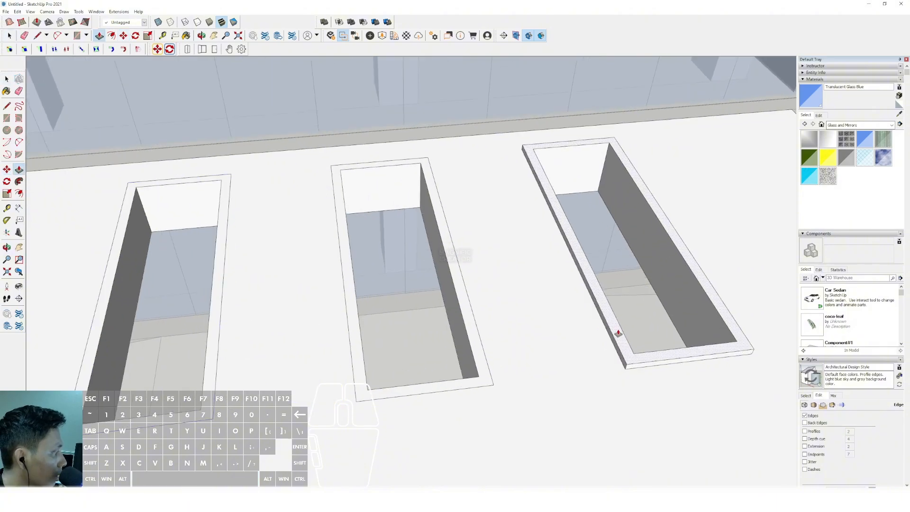
{"action": "left_click", "coordinate": [621, 328]}
{"action": "key", "text": "space"}
{"action": "left_click", "coordinate": [476, 349]}
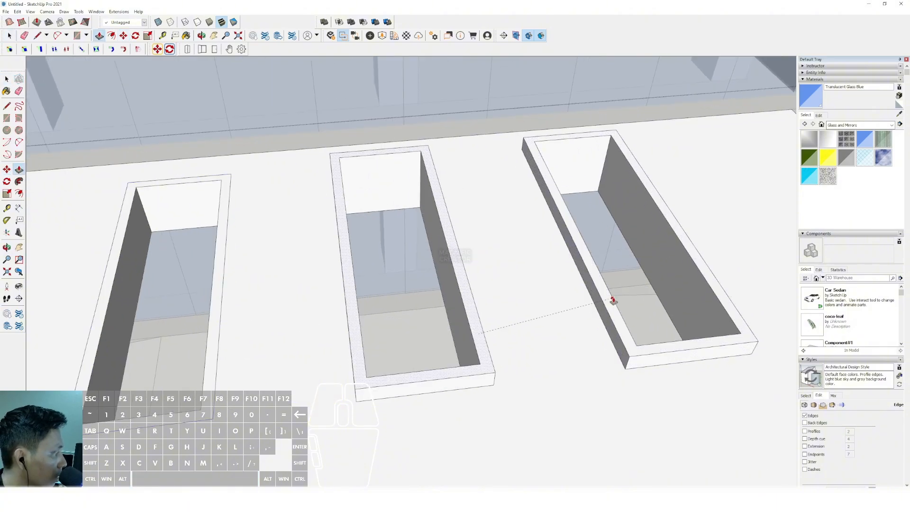
{"action": "left_click", "coordinate": [212, 346]}
{"action": "left_click", "coordinate": [346, 314]}
{"action": "key", "text": "space"}
{"action": "scroll", "coordinate": [355, 313], "scroll_direction": "down", "scroll_amount": 6}
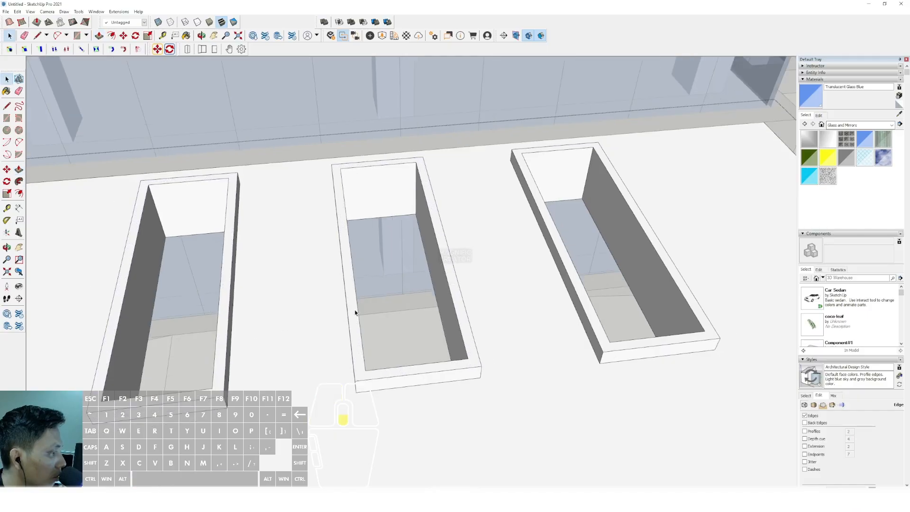
- Close the canopy group, draw a rectangle over the end skylight frame, and offset it slightly outward as an overhang
{"action": "left_click", "coordinate": [690, 227]}
{"action": "scroll", "coordinate": [517, 334], "scroll_direction": "up", "scroll_amount": 3}
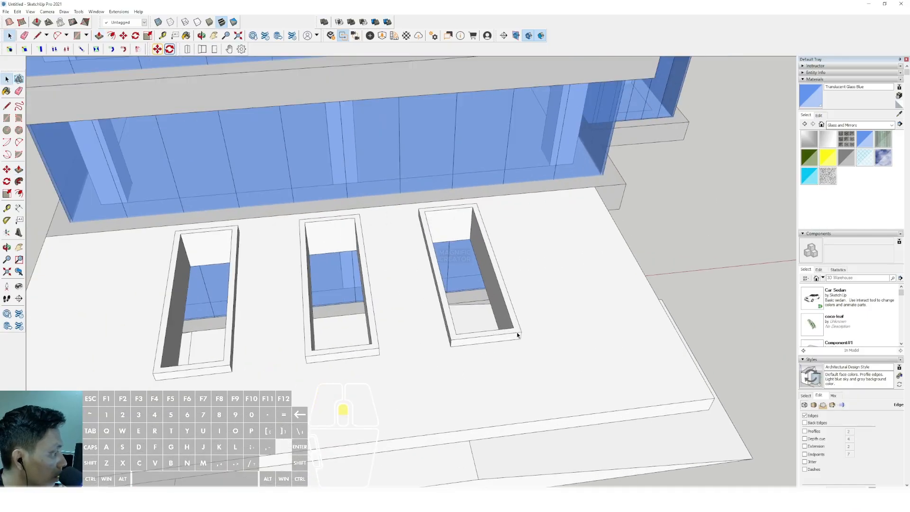
{"action": "left_click", "coordinate": [420, 208]}
{"action": "left_click", "coordinate": [521, 331]}
{"action": "key", "text": "space"}
{"action": "scroll", "coordinate": [453, 239], "scroll_direction": "up", "scroll_amount": 2}
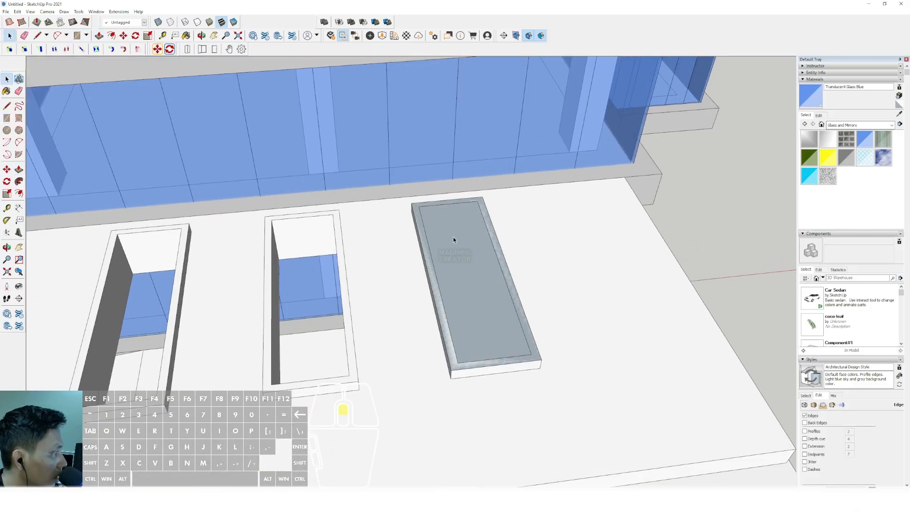
{"action": "left_click", "coordinate": [500, 223]}
{"action": "key", "text": "space"}
- Turn the enlarged rectangle into a thin slab covering the skylight frame and paint it Translucent Glass Blue
{"action": "key", "text": "shift+e"}
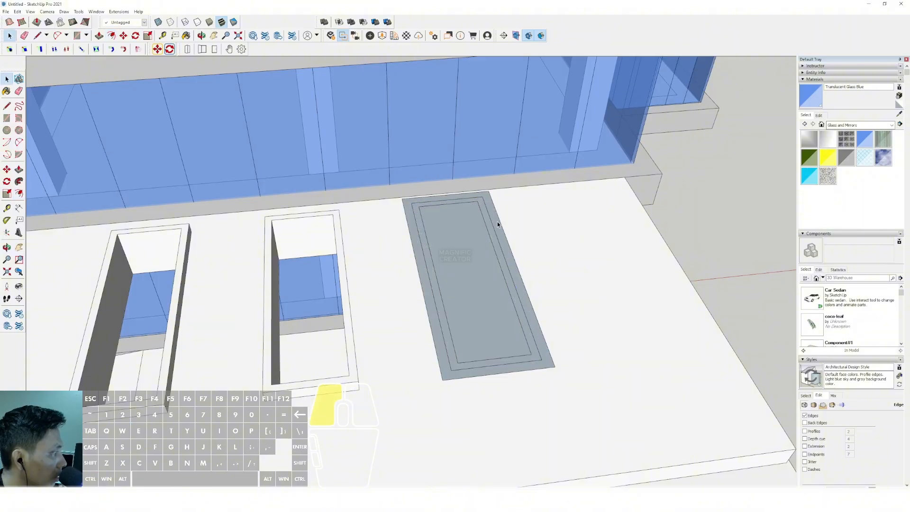
{"action": "double_click", "coordinate": [496, 223]}
{"action": "key", "text": "space"}
{"action": "triple_click", "coordinate": [496, 222]}
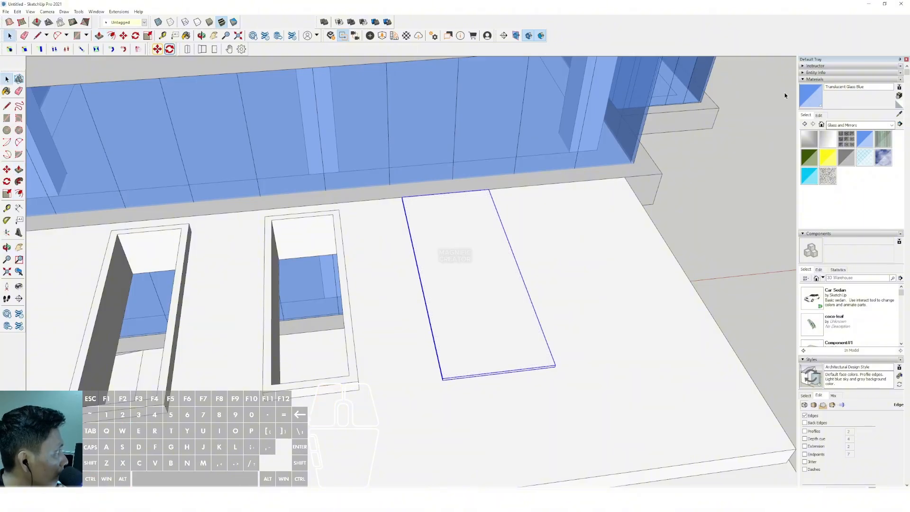
{"action": "left_click", "coordinate": [805, 87]}
{"action": "left_click", "coordinate": [445, 256]}
{"action": "key", "text": "space"}
- Copy the glass panel onto the middle and far skylight frames, aligned to the frame corners
{"action": "scroll", "coordinate": [427, 270], "scroll_direction": "down", "scroll_amount": 2}
{"action": "middle_click_drag", "start_coordinate": [427, 270], "coordinate": [502, 313]}
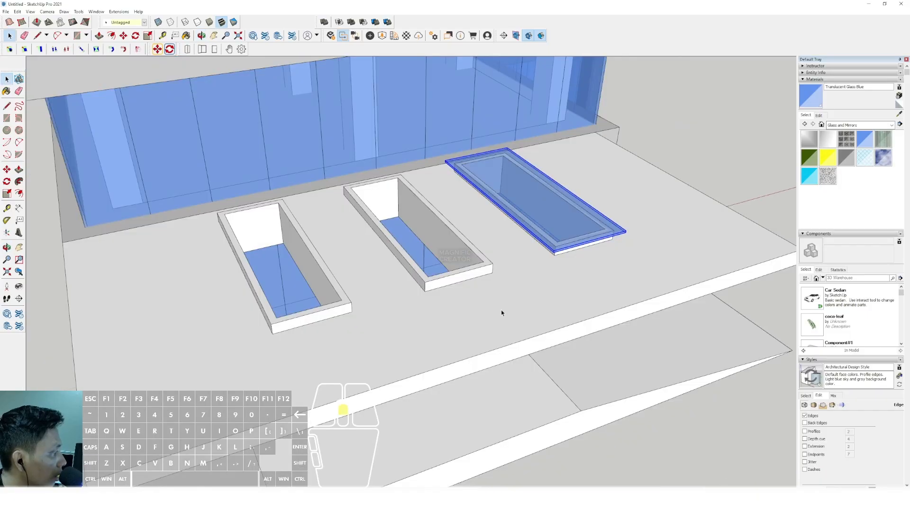
{"action": "scroll", "coordinate": [521, 289], "scroll_direction": "up", "scroll_amount": 4}
{"action": "left_click", "coordinate": [584, 226]}
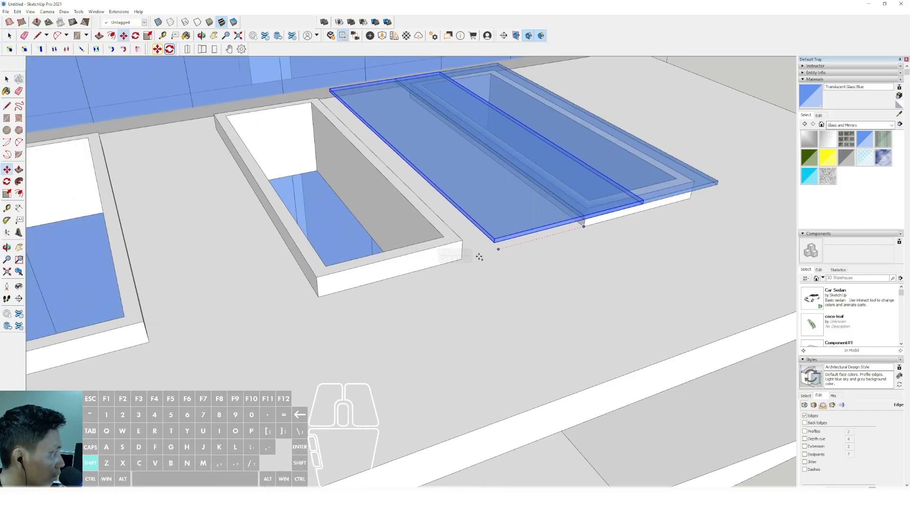
{"action": "middle_click_drag", "start_coordinate": [353, 282], "coordinate": [406, 264], "text": "shift"}
{"action": "left_click", "coordinate": [373, 278]}
{"action": "scroll", "coordinate": [339, 291], "scroll_direction": "down", "scroll_amount": 1}
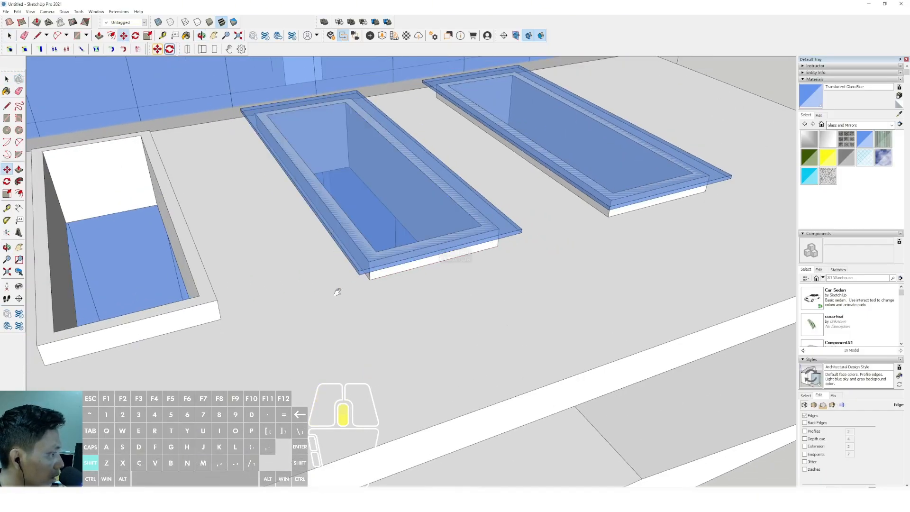
{"action": "middle_click_drag", "start_coordinate": [339, 291], "coordinate": [488, 209], "text": "shift"}
{"action": "left_click", "coordinate": [251, 257]}
{"action": "key", "text": "space"}
- Sample the grey colour of the building's floor slab and paint the canopy and the ramped entrance platform with it
{"action": "scroll", "coordinate": [334, 263], "scroll_direction": "down", "scroll_amount": 4}
{"action": "scroll", "coordinate": [377, 255], "scroll_direction": "down", "scroll_amount": 3}
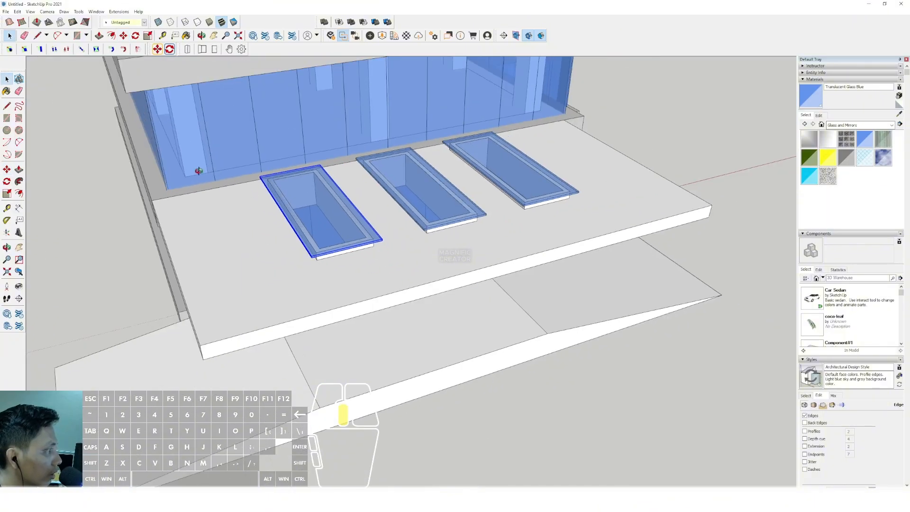
{"action": "middle_click_drag", "start_coordinate": [197, 171], "coordinate": [331, 240]}
{"action": "scroll", "coordinate": [363, 260], "scroll_direction": "down", "scroll_amount": 2}
{"action": "scroll", "coordinate": [362, 261], "scroll_direction": "down", "scroll_amount": 3}
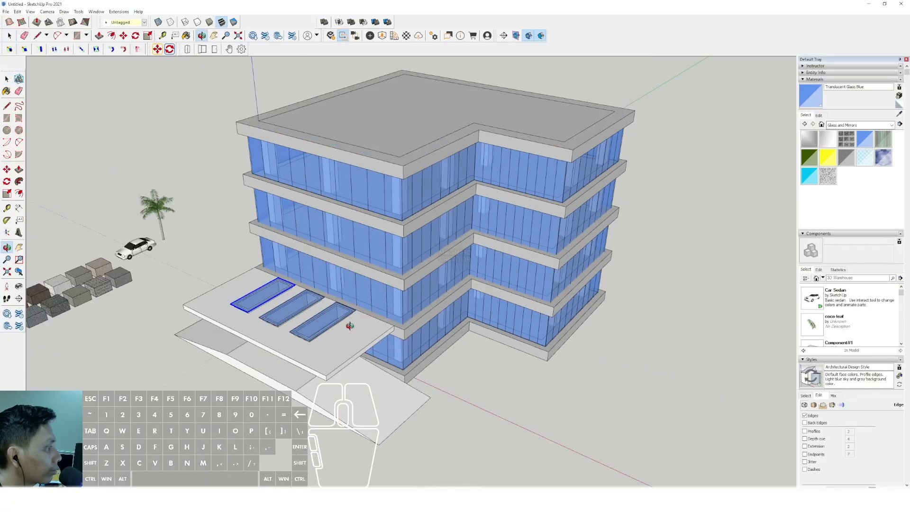
{"action": "scroll", "coordinate": [378, 315], "scroll_direction": "up", "scroll_amount": 3}
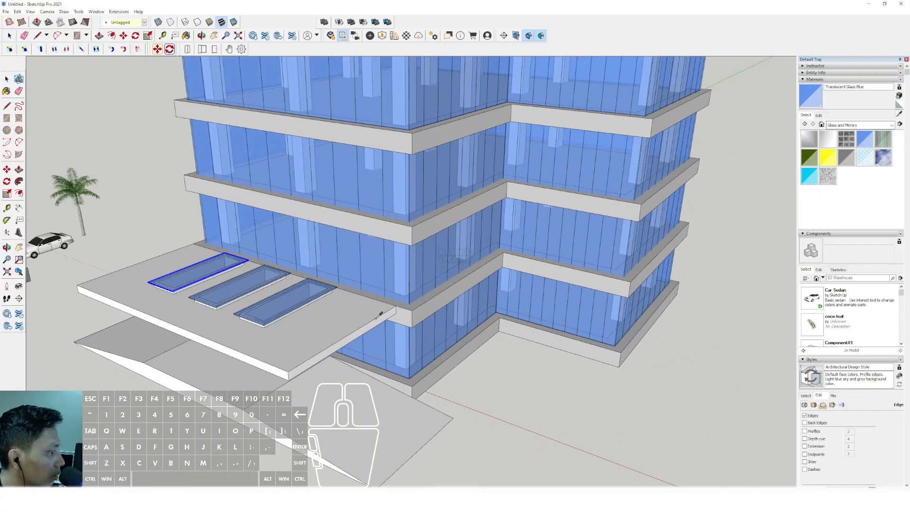
{"action": "left_click", "coordinate": [390, 317]}
{"action": "left_click", "coordinate": [355, 330]}
{"action": "scroll", "coordinate": [327, 380], "scroll_direction": "down", "scroll_amount": 1}
{"action": "middle_click_drag", "start_coordinate": [333, 380], "coordinate": [360, 332]}
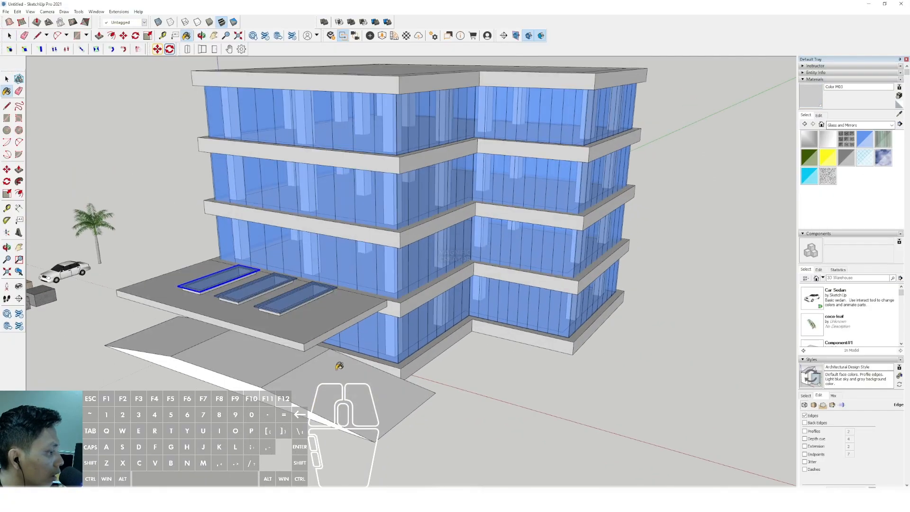
{"action": "left_click", "coordinate": [259, 366]}
- Sample the bluish-grey paving material from its sample block and paint the ramped entrance platform with it
{"action": "scroll", "coordinate": [431, 368], "scroll_direction": "down", "scroll_amount": 1}
{"action": "middle_click_drag", "start_coordinate": [431, 369], "coordinate": [413, 346]}
{"action": "left_click", "coordinate": [900, 115]}
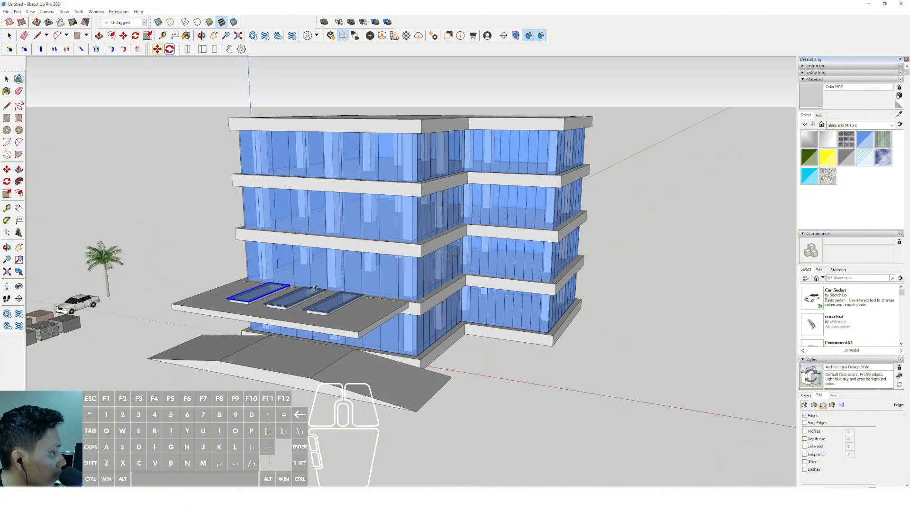
{"action": "scroll", "coordinate": [682, 209], "scroll_direction": "down", "scroll_amount": 3}
{"action": "middle_click_drag", "start_coordinate": [427, 213], "coordinate": [342, 321]}
{"action": "scroll", "coordinate": [327, 267], "scroll_direction": "up", "scroll_amount": 8}
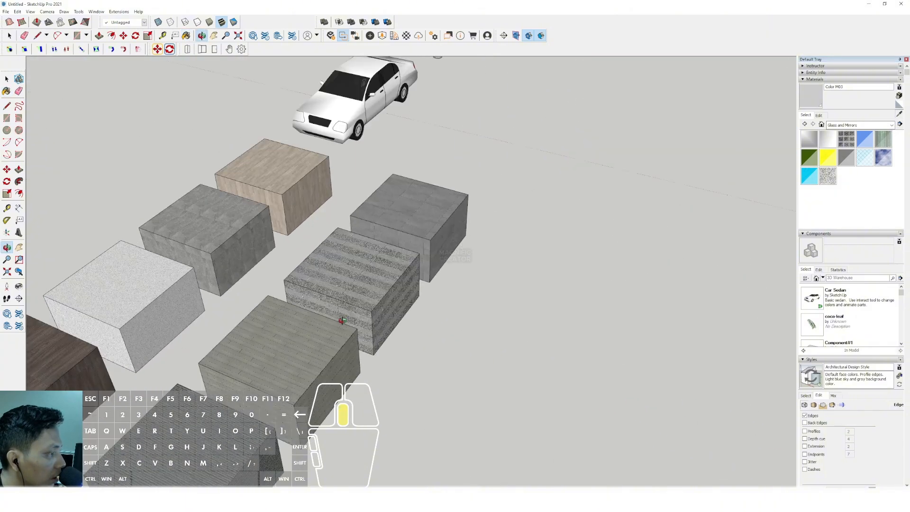
{"action": "scroll", "coordinate": [457, 298], "scroll_direction": "down", "scroll_amount": 5}
{"action": "scroll", "coordinate": [457, 299], "scroll_direction": "up", "scroll_amount": 3}
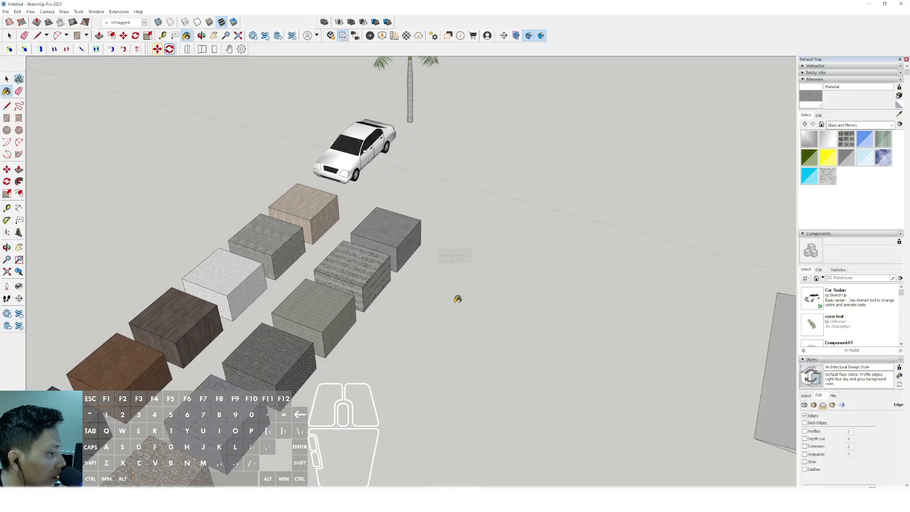
{"action": "middle_click_drag", "start_coordinate": [343, 368], "coordinate": [442, 304], "text": "shift"}
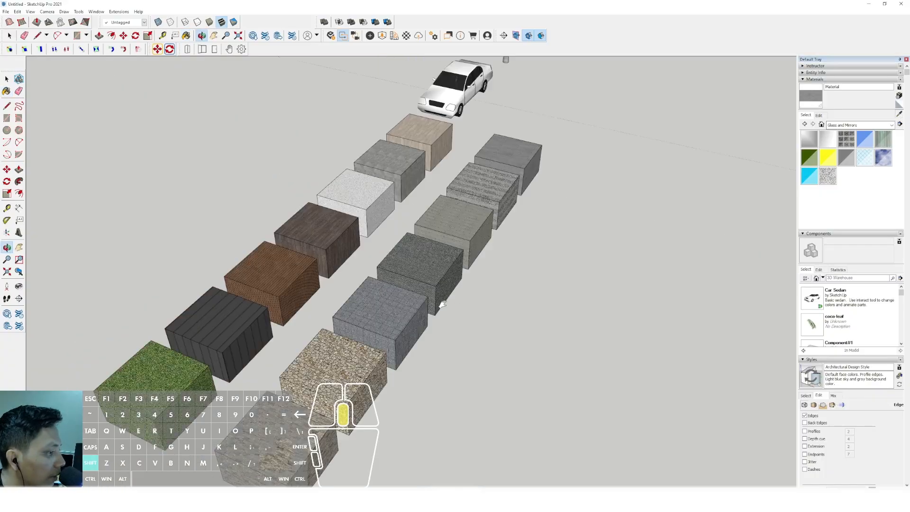
{"action": "left_click", "coordinate": [366, 300]}
{"action": "scroll", "coordinate": [371, 303], "scroll_direction": "down", "scroll_amount": 6}
{"action": "scroll", "coordinate": [588, 304], "scroll_direction": "up", "scroll_amount": 2}
{"action": "mouse_move", "coordinate": [597, 296]}
{"action": "middle_mouse_down", "text": "shift"}
{"action": "mouse_move", "coordinate": [406, 285]}
{"action": "mouse_move", "coordinate": [444, 321]}
{"action": "mouse_move", "coordinate": [404, 305]}
{"action": "middle_mouse_up", "text": "shift"}
{"action": "left_click", "coordinate": [446, 317]}
{"action": "scroll", "coordinate": [389, 312], "scroll_direction": "up", "scroll_amount": 5}
{"action": "scroll", "coordinate": [374, 309], "scroll_direction": "down", "scroll_amount": 4}
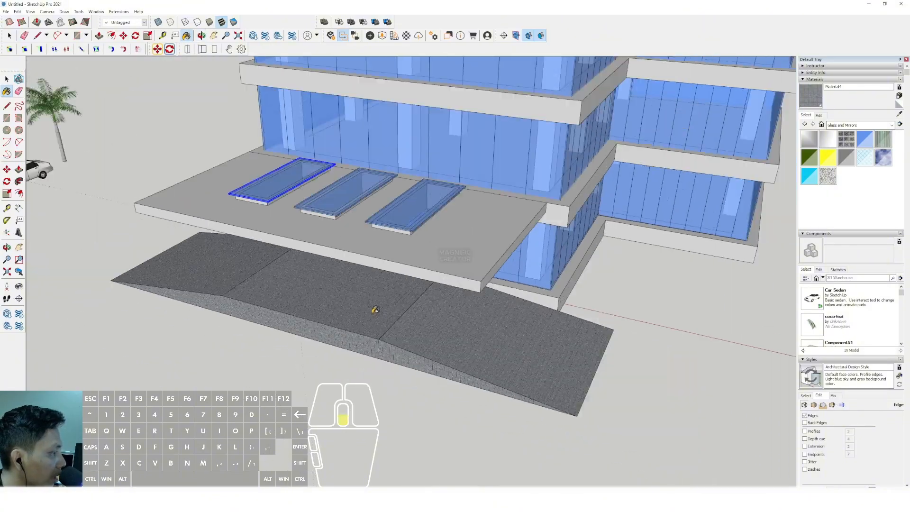
- Make the topmost roof slab component unique so it can be edited separately from the floor slabs
{"action": "scroll", "coordinate": [375, 309], "scroll_direction": "down", "scroll_amount": 5}
{"action": "mouse_move", "coordinate": [351, 348]}
{"action": "middle_mouse_down"}
{"action": "mouse_move", "coordinate": [365, 256]}
{"action": "mouse_move", "coordinate": [426, 192]}
{"action": "mouse_move", "coordinate": [513, 172]}
{"action": "middle_mouse_up"}
{"action": "scroll", "coordinate": [390, 260], "scroll_direction": "up", "scroll_amount": 3}
{"action": "scroll", "coordinate": [387, 267], "scroll_direction": "down", "scroll_amount": 4}
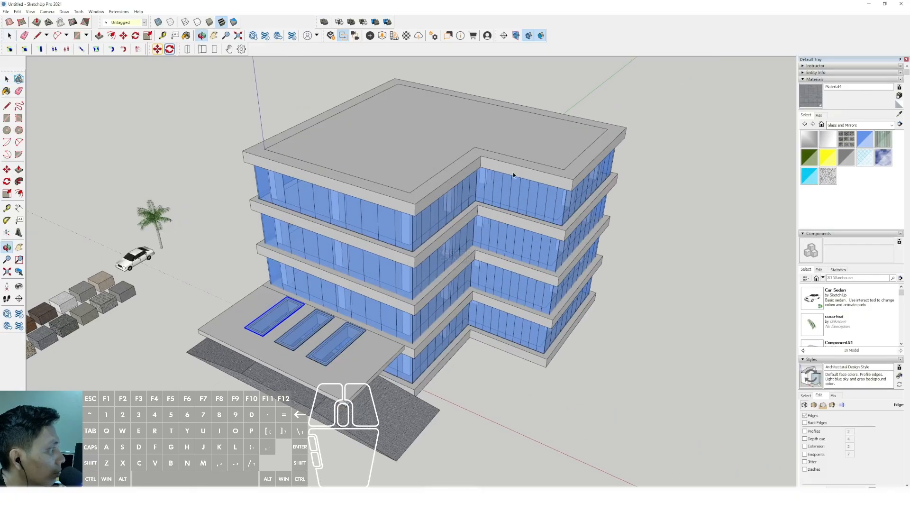
{"action": "scroll", "coordinate": [545, 151], "scroll_direction": "up", "scroll_amount": 5}
{"action": "left_click", "coordinate": [556, 143]}
{"action": "left_click", "coordinate": [680, 100]}
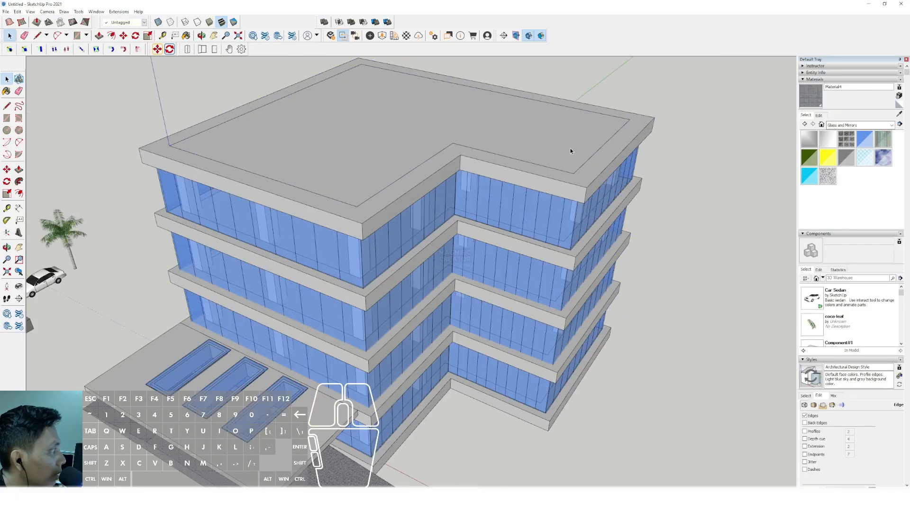
{"action": "scroll", "coordinate": [567, 138], "scroll_direction": "up", "scroll_amount": 2}
{"action": "left_click", "coordinate": [586, 140]}
{"action": "right_click", "coordinate": [586, 140]}
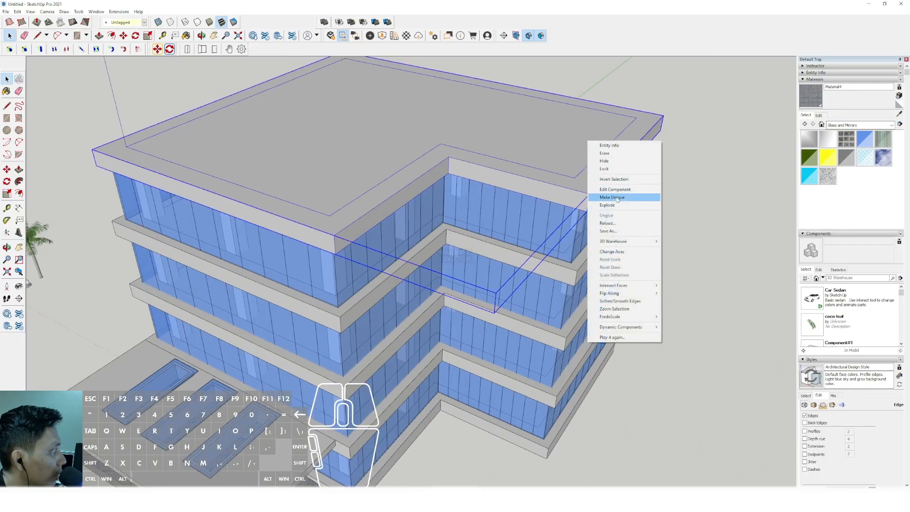
{"action": "left_click", "coordinate": [601, 195]}
- Offset the roof slab's inner outline to form a narrow ring, and push the ring up into a parapet wall
{"action": "left_click", "coordinate": [588, 130]}
{"action": "key", "text": "f"}
{"action": "left_click", "coordinate": [619, 126]}
{"action": "left_click", "coordinate": [630, 128]}
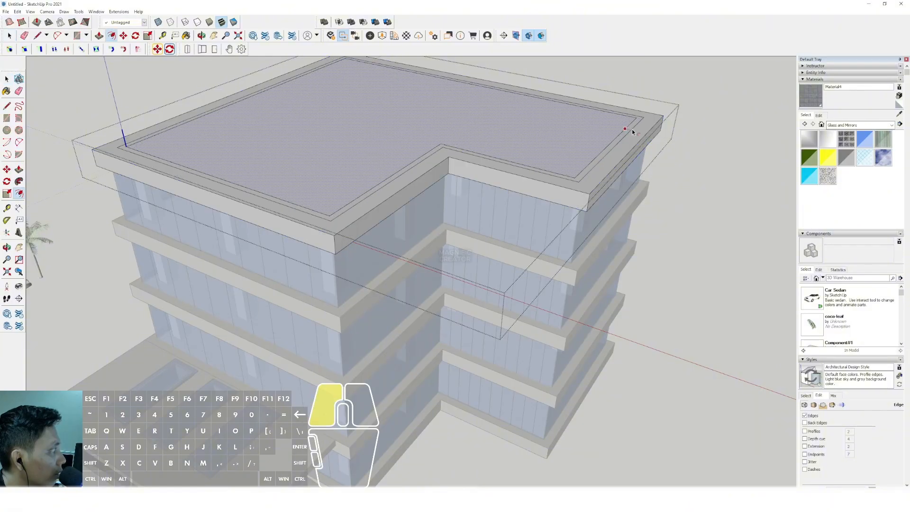
{"action": "left_click", "coordinate": [641, 116]}
{"action": "left_click", "coordinate": [653, 78]}
{"action": "key", "text": "space"}
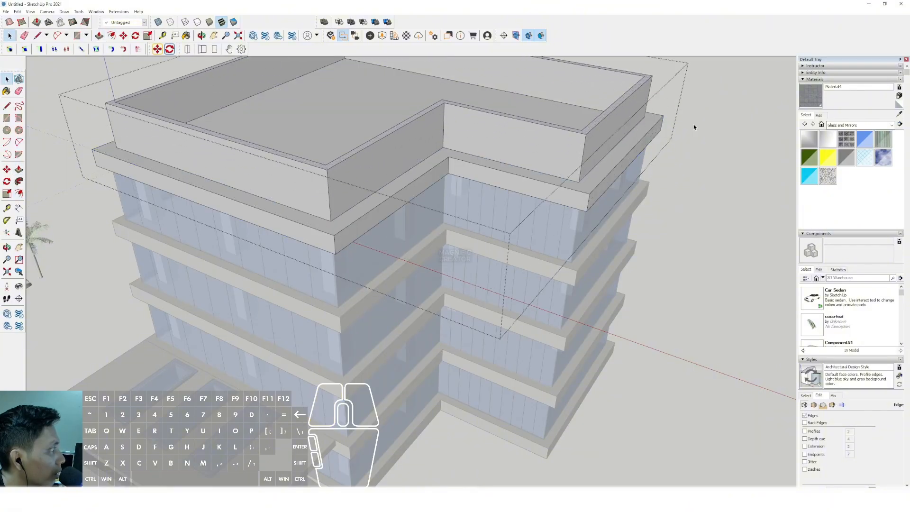
- Draw a rectangle on the roof surface inside the parapet and extrude it into a box rising above the parapet
{"action": "middle_click_drag", "start_coordinate": [397, 90], "coordinate": [384, 201], "text": "shift"}
{"action": "key", "text": "r"}
{"action": "left_click", "coordinate": [308, 189]}
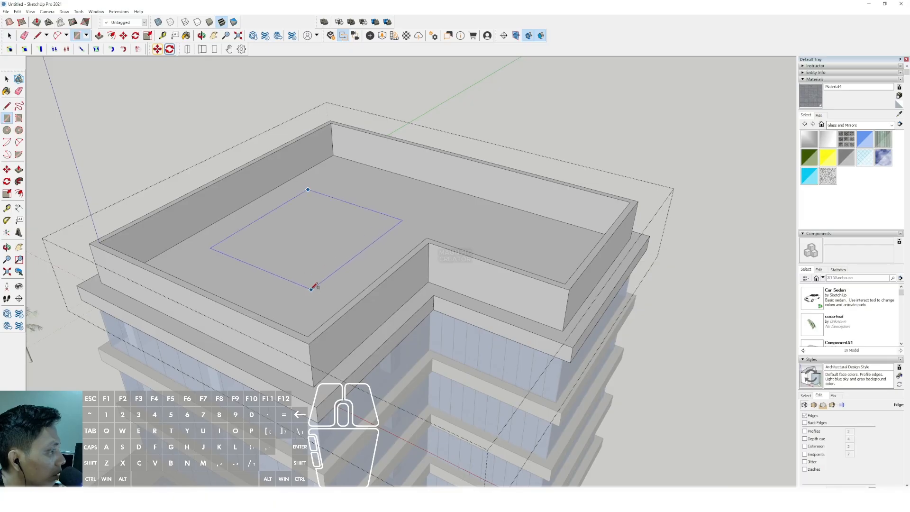
{"action": "left_click", "coordinate": [345, 202]}
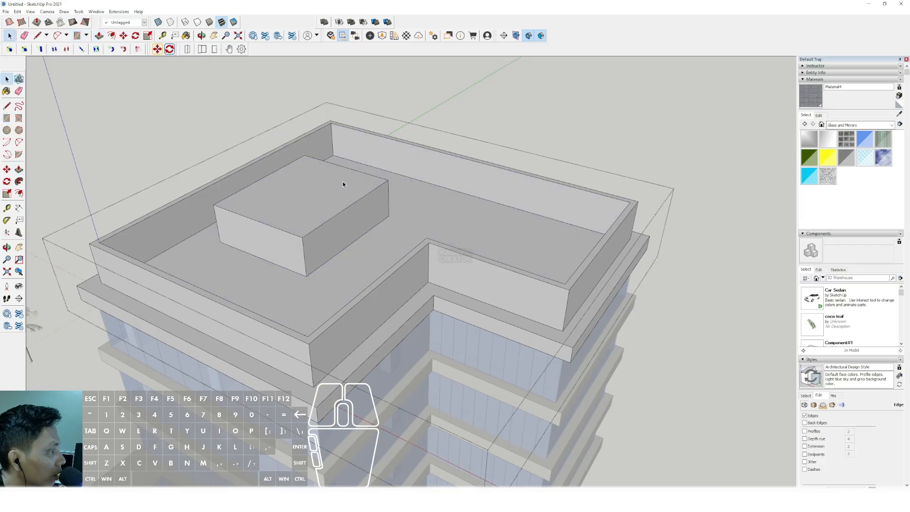
{"action": "left_click", "coordinate": [339, 146]}
{"action": "key", "text": "space"}
{"action": "scroll", "coordinate": [521, 145], "scroll_direction": "down", "scroll_amount": 5}
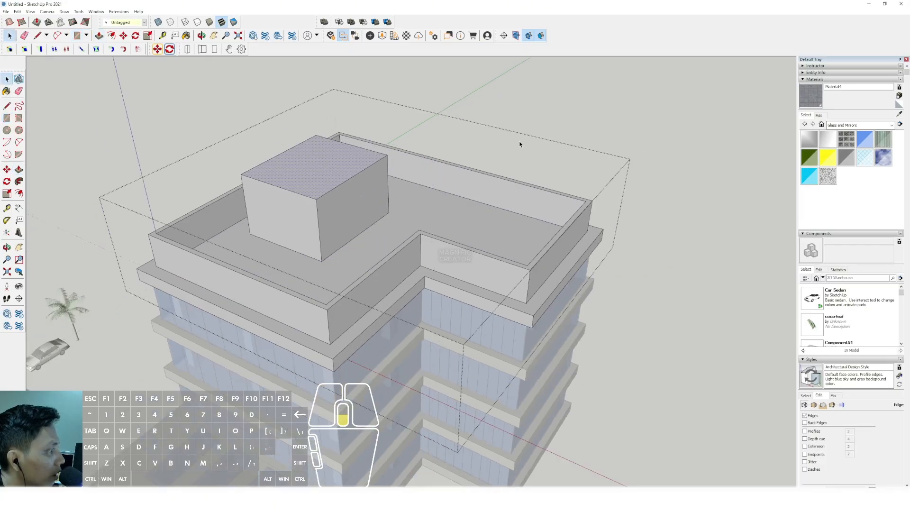
{"action": "middle_click_drag", "start_coordinate": [427, 255], "coordinate": [391, 154]}
{"action": "scroll", "coordinate": [376, 318], "scroll_direction": "up", "scroll_amount": 3}
{"action": "mouse_move", "coordinate": [376, 319]}
{"action": "middle_mouse_down", "text": "shift"}
{"action": "mouse_move", "coordinate": [393, 301]}
{"action": "mouse_move", "coordinate": [381, 331]}
{"action": "middle_mouse_up", "text": "shift"}
{"action": "scroll", "coordinate": [361, 358], "scroll_direction": "up", "scroll_amount": 3}
{"action": "scroll", "coordinate": [374, 348], "scroll_direction": "up", "scroll_amount": 3}
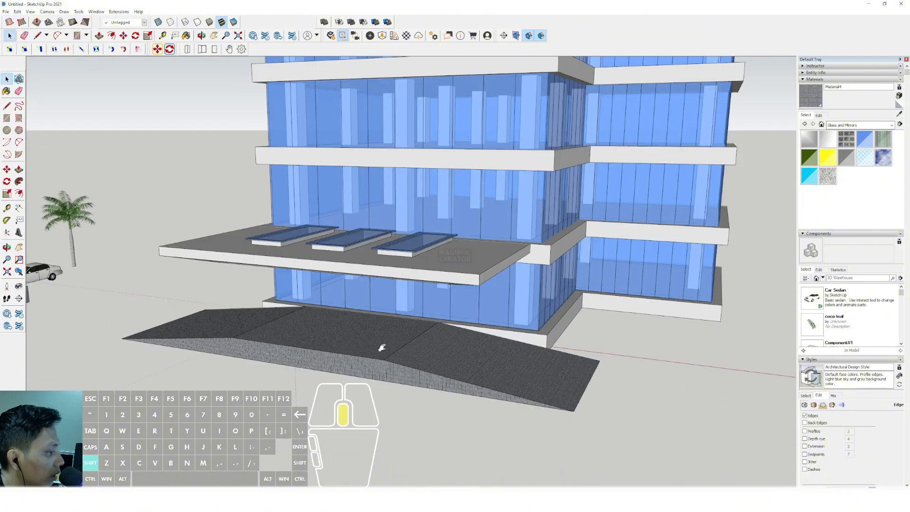
- Draw a rectangle on the front face below the entrance platform's flat middle section and extrude it forward into a block
{"action": "left_click", "coordinate": [245, 340]}
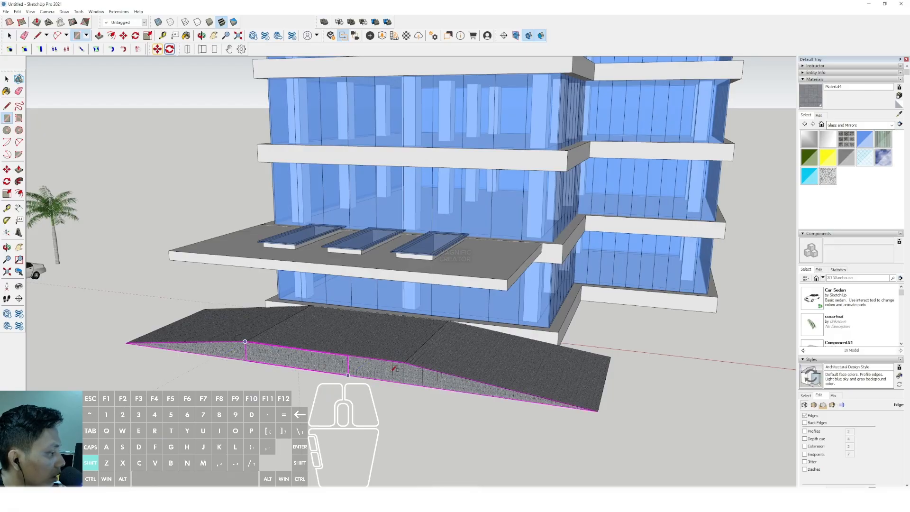
{"action": "left_click", "coordinate": [393, 381]}
{"action": "key", "text": "space"}
{"action": "left_click", "coordinate": [385, 368]}
{"action": "key", "text": "p"}
{"action": "left_click", "coordinate": [385, 368]}
{"action": "scroll", "coordinate": [349, 392], "scroll_direction": "down", "scroll_amount": 2}
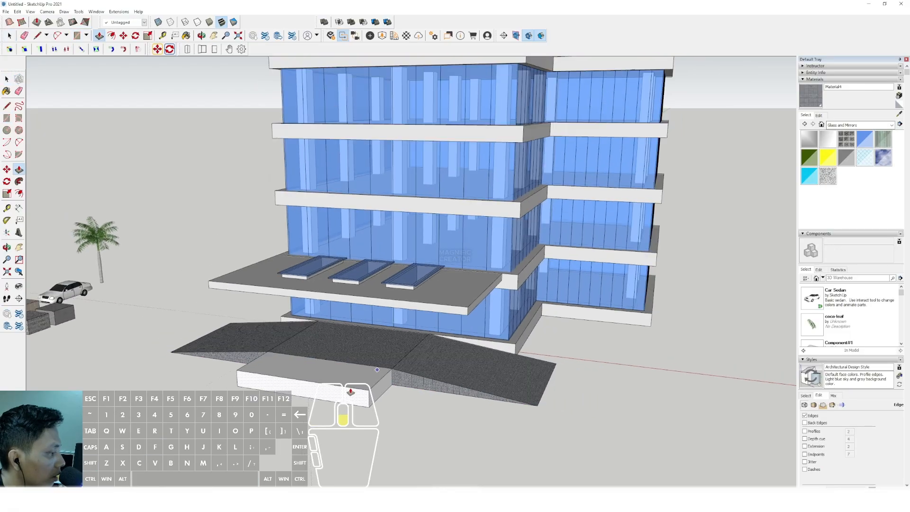
{"action": "middle_click_drag", "start_coordinate": [349, 392], "coordinate": [336, 372], "text": "shift"}
{"action": "left_click_drag", "start_coordinate": [336, 372], "coordinate": [329, 377]}
{"action": "key", "text": "space"}
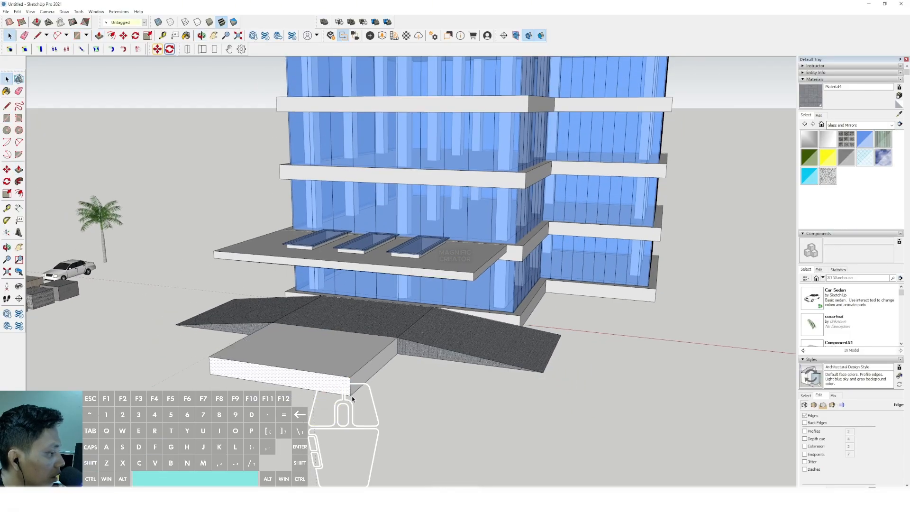
- Draw lines from the block's front bottom corner to the adjacent ramp's foot and up to the platform corner, forming a sloped side face
{"action": "key", "text": "l"}
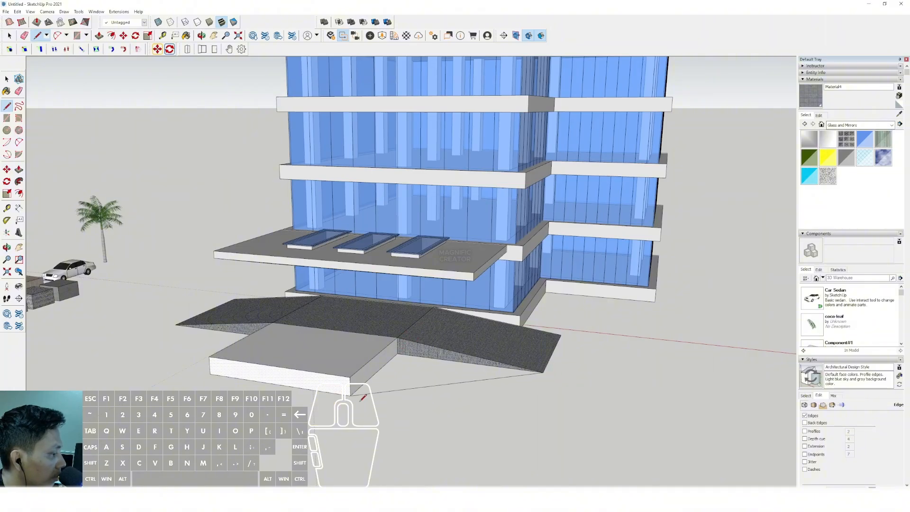
{"action": "left_click", "coordinate": [397, 345]}
{"action": "key", "text": "space"}
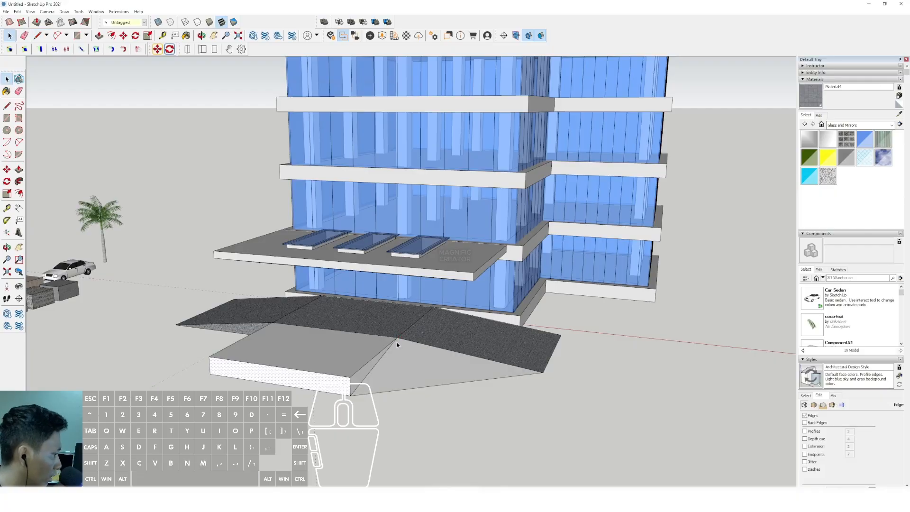
{"action": "mouse_move", "coordinate": [397, 346]}
{"action": "middle_mouse_down"}
{"action": "mouse_move", "coordinate": [474, 348]}
{"action": "mouse_move", "coordinate": [476, 339]}
{"action": "mouse_move", "coordinate": [408, 339]}
{"action": "middle_mouse_up"}
- Close the opposite side of the mound with lines between the block's other bottom corner, the second ramp's foot and the platform
{"action": "key", "text": "v"}
{"action": "middle_click_drag", "start_coordinate": [296, 316], "coordinate": [498, 355]}
{"action": "key", "text": "d"}
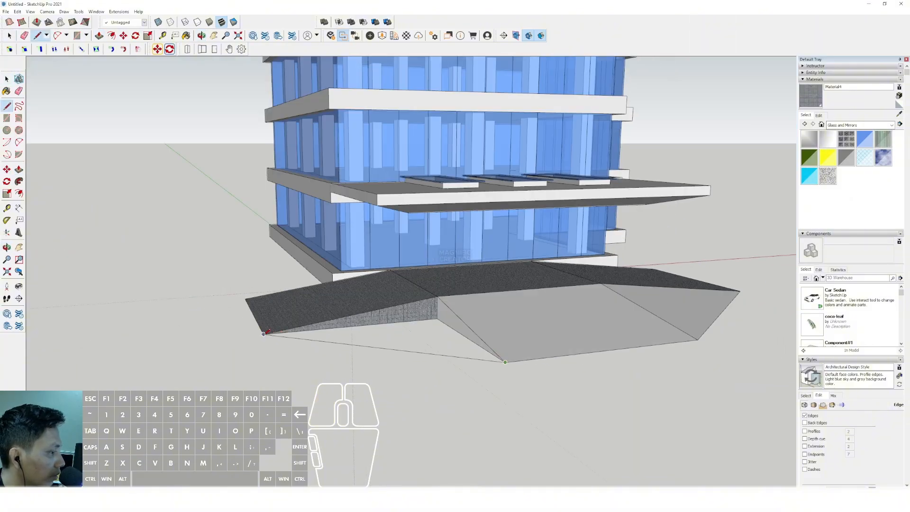
{"action": "left_click", "coordinate": [437, 318]}
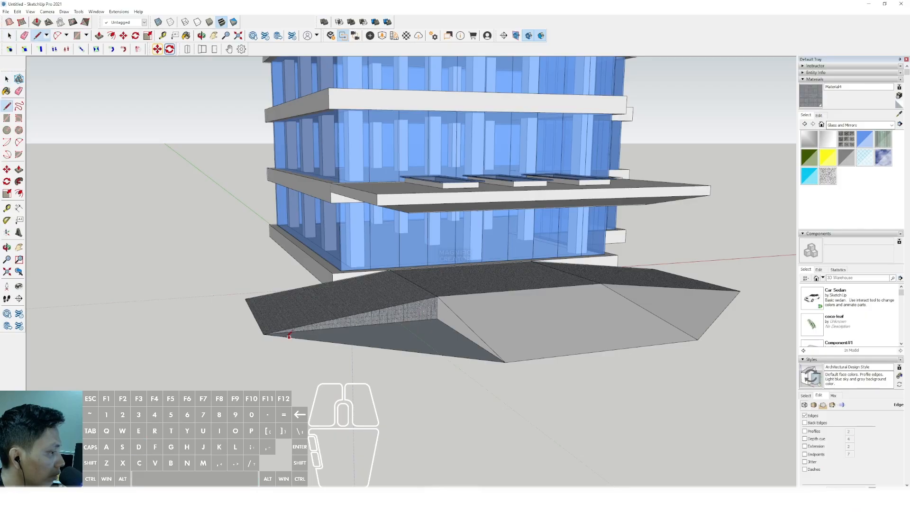
{"action": "left_click", "coordinate": [451, 312]}
{"action": "key", "text": "space"}
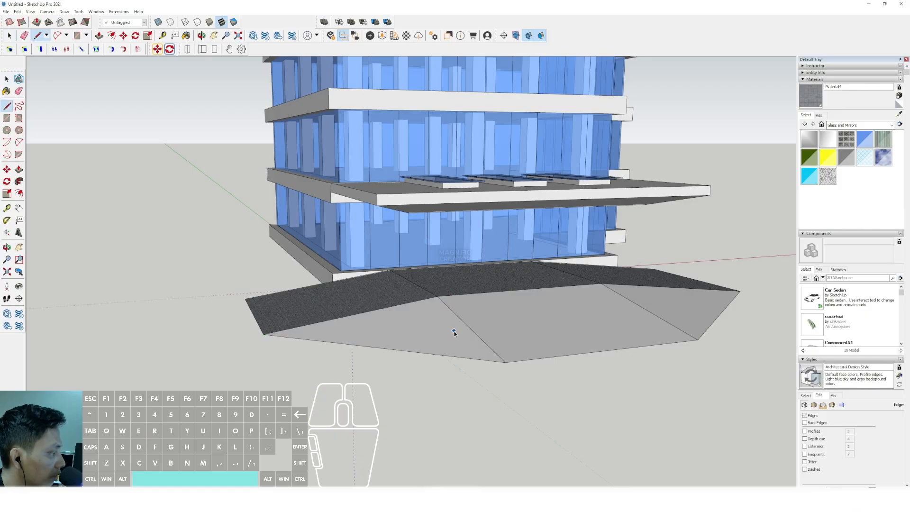
- Select the three sloped faces in front of the entrance platform and make them a group
{"action": "mouse_move", "coordinate": [453, 329]}
{"action": "middle_mouse_down"}
{"action": "mouse_move", "coordinate": [392, 331]}
{"action": "mouse_move", "coordinate": [442, 333]}
{"action": "middle_mouse_up"}
{"action": "right_click", "coordinate": [441, 332]}
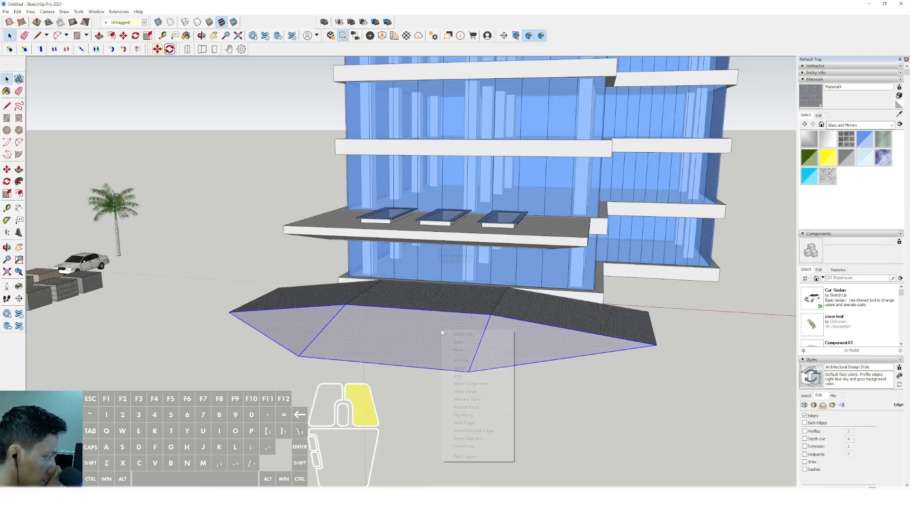
{"action": "left_click", "coordinate": [482, 391]}
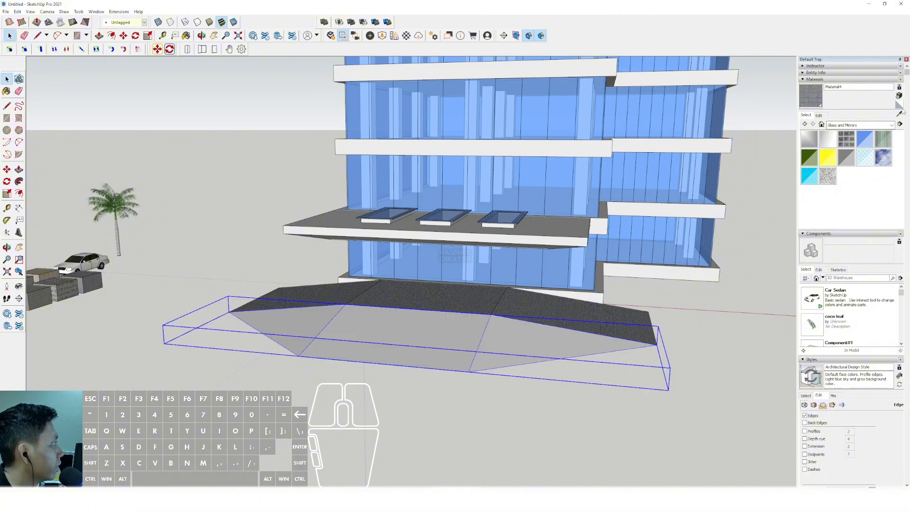
- Sample the grass material from its sample block and paint the sloped mound group with it
{"action": "scroll", "coordinate": [411, 310], "scroll_direction": "down", "scroll_amount": 4}
{"action": "middle_click_drag", "start_coordinate": [411, 310], "coordinate": [490, 345]}
{"action": "scroll", "coordinate": [180, 337], "scroll_direction": "up", "scroll_amount": 3}
{"action": "left_click", "coordinate": [167, 340]}
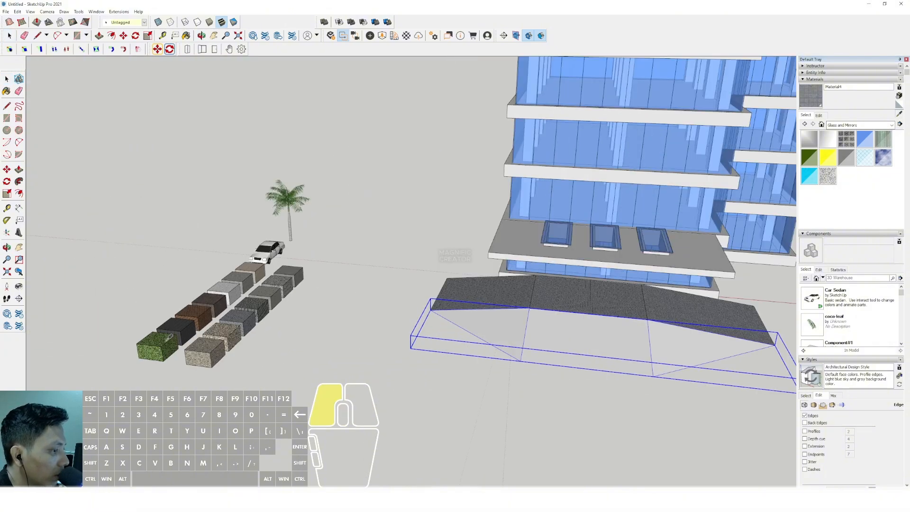
{"action": "left_click", "coordinate": [565, 335]}
{"action": "middle_click_drag", "start_coordinate": [559, 332], "coordinate": [345, 248]}
{"action": "key", "text": "space"}
{"action": "left_click", "coordinate": [448, 400]}
- Move the palm tree from beside the car onto the grass mound near the far ramp's end
{"action": "mouse_move", "coordinate": [351, 317]}
{"action": "middle_mouse_down", "text": "shift"}
{"action": "mouse_move", "coordinate": [312, 349]}
{"action": "mouse_move", "coordinate": [371, 319]}
{"action": "middle_mouse_up", "text": "shift"}
{"action": "scroll", "coordinate": [259, 288], "scroll_direction": "up", "scroll_amount": 2}
{"action": "left_click", "coordinate": [211, 277]}
{"action": "scroll", "coordinate": [212, 278], "scroll_direction": "up", "scroll_amount": 2}
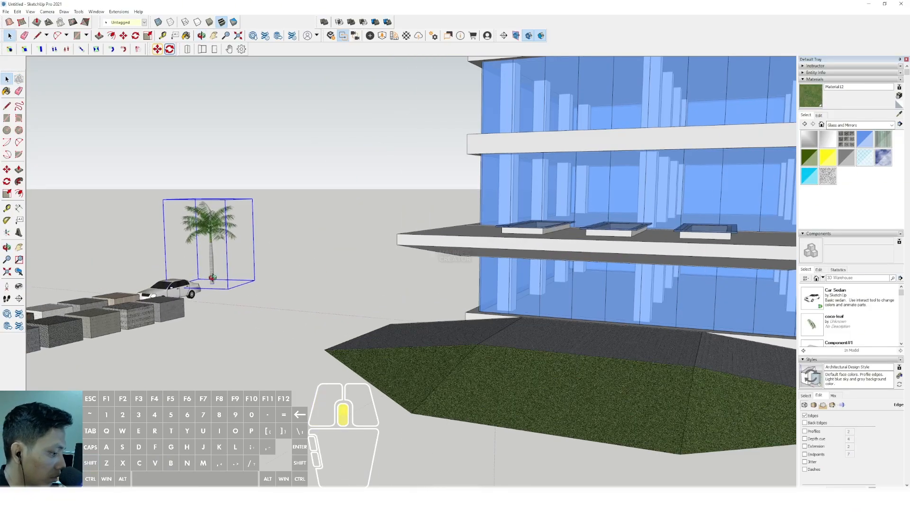
{"action": "middle_click_drag", "start_coordinate": [212, 279], "coordinate": [217, 301]}
{"action": "key", "text": "m"}
{"action": "left_click", "coordinate": [209, 273]}
{"action": "scroll", "coordinate": [279, 305], "scroll_direction": "down", "scroll_amount": 2}
{"action": "middle_click_drag", "start_coordinate": [303, 319], "coordinate": [252, 292], "text": "shift"}
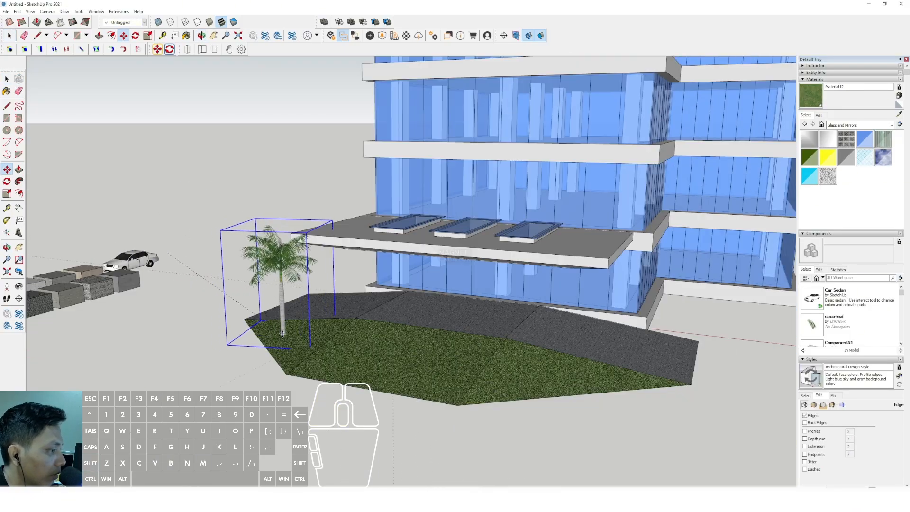
{"action": "left_click", "coordinate": [283, 337]}
- Copy the palm tree three times in a row along the grass mound, parallel to the entrance platform
{"action": "left_click", "coordinate": [283, 337]}
{"action": "key", "text": "ctrl"}
{"action": "left_click", "coordinate": [352, 341]}
{"action": "key", "text": "ctrl"}
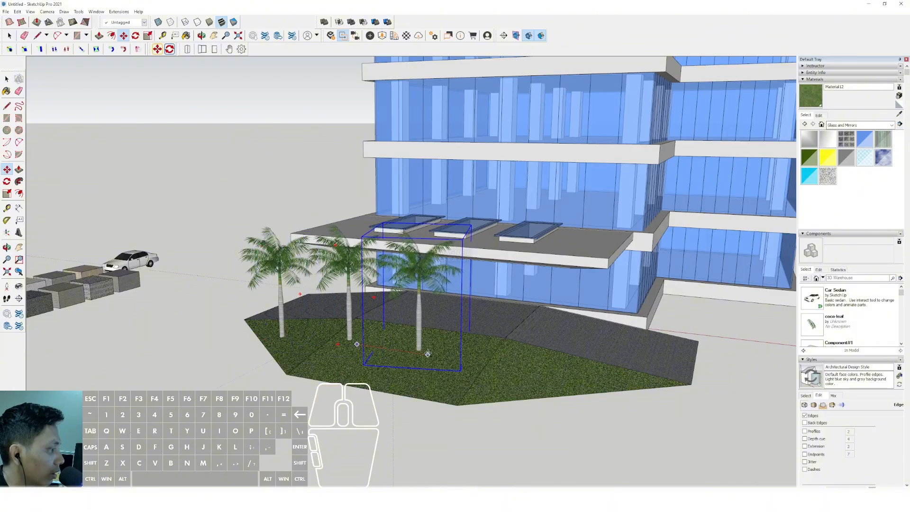
{"action": "left_click", "coordinate": [428, 354]}
{"action": "left_click", "coordinate": [427, 354]}
{"action": "key", "text": "ctrl"}
{"action": "left_click", "coordinate": [555, 379]}
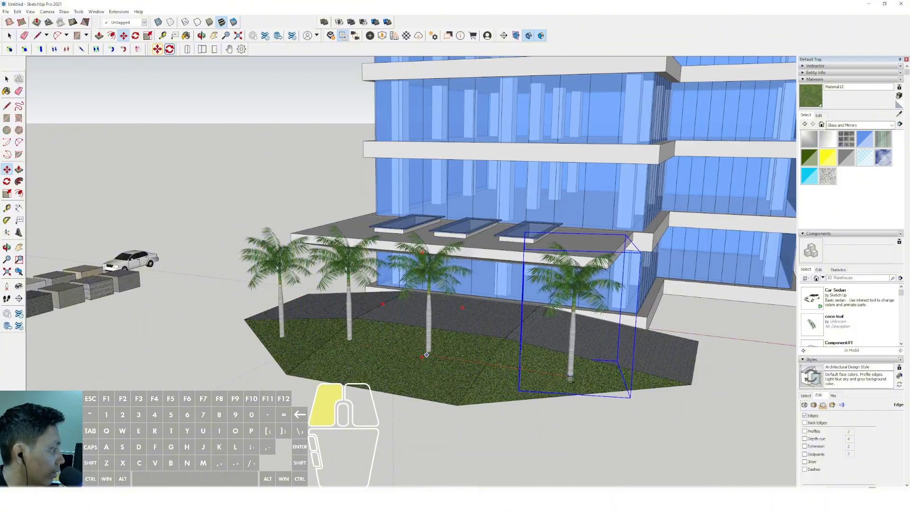
- Lower the last palm tree vertically so its trunk meets the sloping grass
{"action": "middle_click_drag", "start_coordinate": [555, 379], "coordinate": [550, 318]}
{"action": "key", "text": "space"}
{"action": "scroll", "coordinate": [550, 318], "scroll_direction": "up", "scroll_amount": 6}
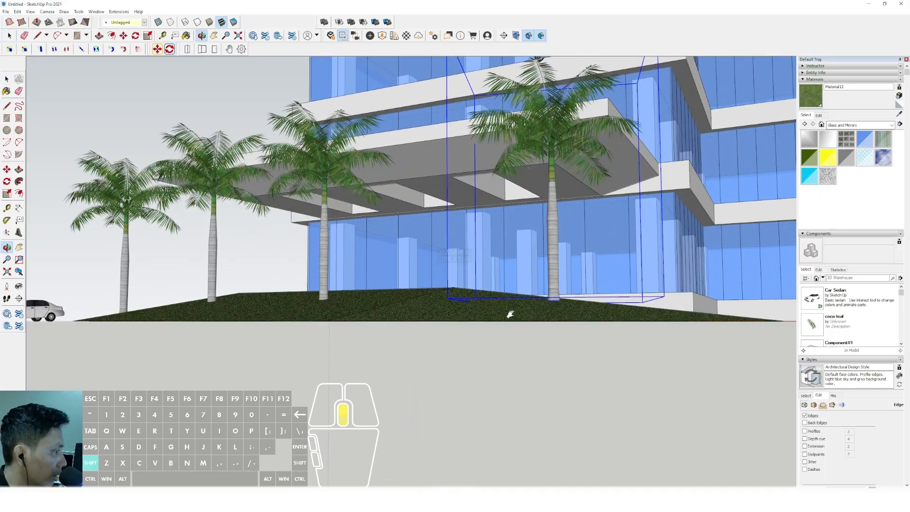
{"action": "key", "text": "m"}
{"action": "left_click", "coordinate": [419, 336]}
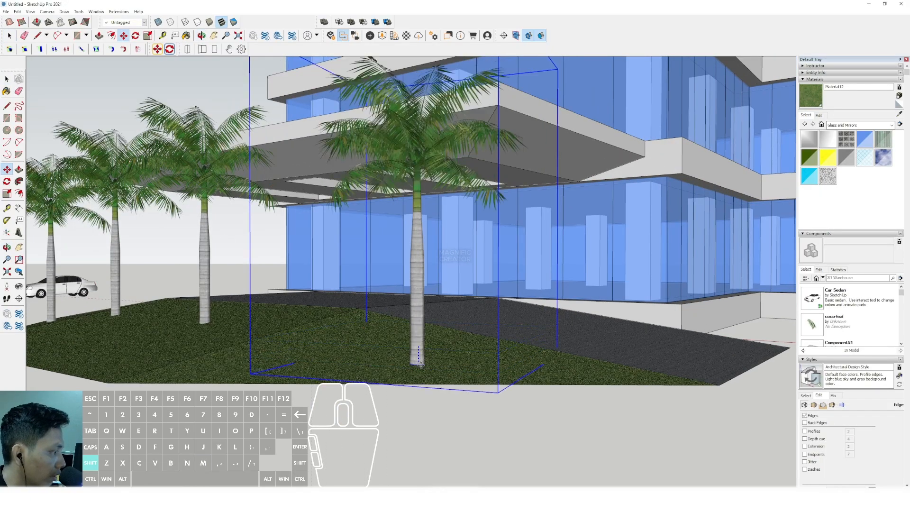
{"action": "left_click", "coordinate": [419, 351], "text": "shift"}
{"action": "key", "text": "space"}
{"action": "scroll", "coordinate": [421, 359], "scroll_direction": "down", "scroll_amount": 4}
{"action": "left_click", "coordinate": [411, 415]}
- Draw a tall, narrow vertical rectangle on the front facade, from the third slab band up past the roof parapet
{"action": "scroll", "coordinate": [398, 374], "scroll_direction": "down", "scroll_amount": 1}
{"action": "middle_click_drag", "start_coordinate": [382, 341], "coordinate": [312, 319], "text": "shift"}
{"action": "scroll", "coordinate": [312, 319], "scroll_direction": "down", "scroll_amount": 3}
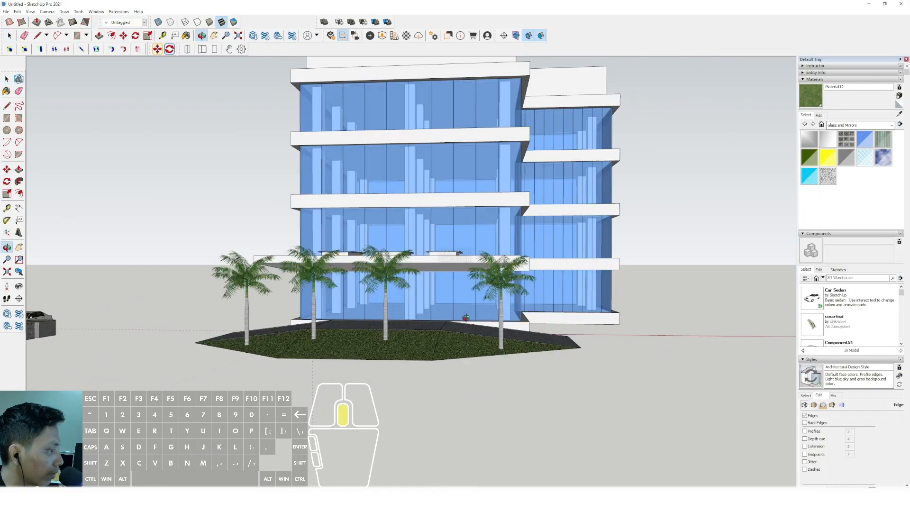
{"action": "scroll", "coordinate": [340, 346], "scroll_direction": "up", "scroll_amount": 5}
{"action": "middle_click_drag", "start_coordinate": [340, 346], "coordinate": [256, 352]}
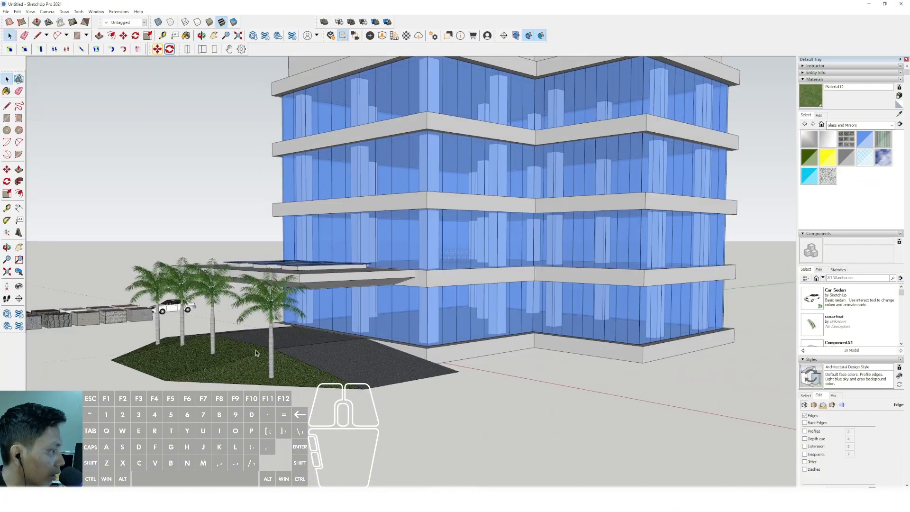
{"action": "scroll", "coordinate": [341, 308], "scroll_direction": "down", "scroll_amount": 4}
{"action": "middle_click_drag", "start_coordinate": [381, 258], "coordinate": [374, 268], "text": "shift"}
{"action": "middle_click_drag", "start_coordinate": [375, 268], "coordinate": [337, 300]}
{"action": "scroll", "coordinate": [363, 309], "scroll_direction": "up", "scroll_amount": 3}
{"action": "key", "text": "r"}
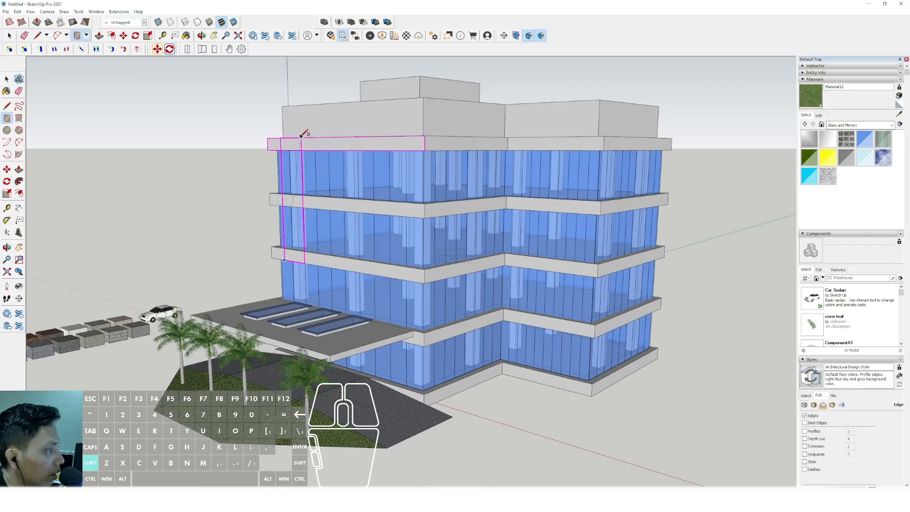
{"action": "left_click", "coordinate": [301, 79]}
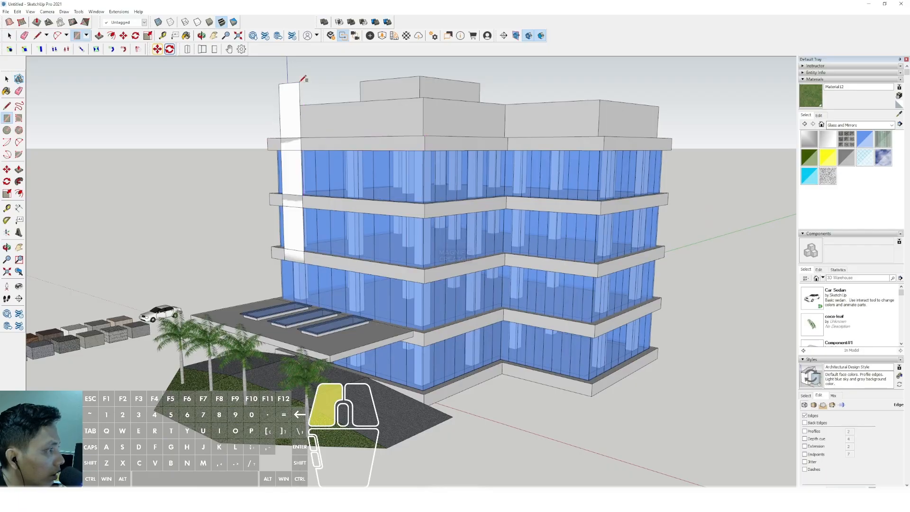
{"action": "key", "text": "space"}
- Scale the facade rectangle downward to just above the canopy and widen it sideways
{"action": "scroll", "coordinate": [298, 237], "scroll_direction": "up", "scroll_amount": 2}
{"action": "key", "text": "s"}
{"action": "left_click_drag", "start_coordinate": [298, 267], "coordinate": [301, 300]}
{"action": "key", "text": "space"}
{"action": "scroll", "coordinate": [302, 300], "scroll_direction": "down", "scroll_amount": 5}
{"action": "scroll", "coordinate": [303, 233], "scroll_direction": "up", "scroll_amount": 5}
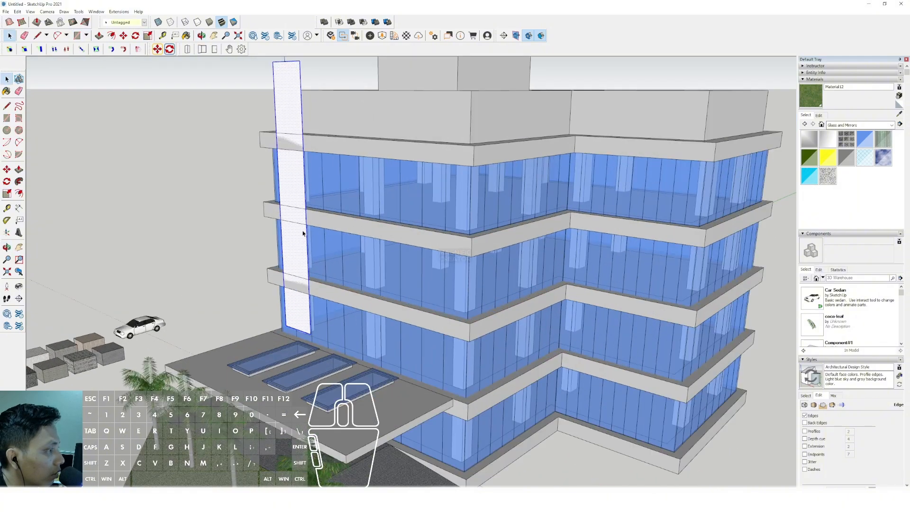
{"action": "key", "text": "s"}
{"action": "left_click_drag", "start_coordinate": [305, 207], "coordinate": [338, 210]}
{"action": "key", "text": "space"}
{"action": "scroll", "coordinate": [336, 208], "scroll_direction": "down", "scroll_amount": 1}
{"action": "middle_click_drag", "start_coordinate": [334, 202], "coordinate": [322, 236]}
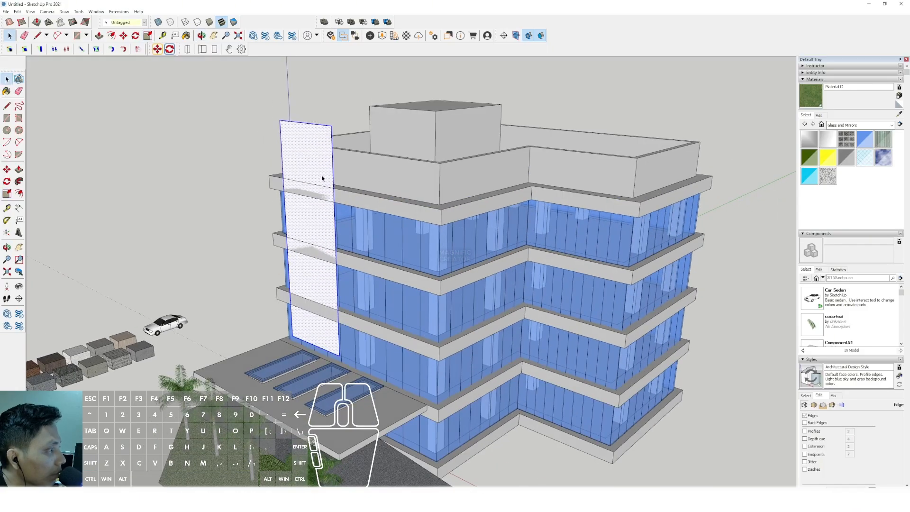
- Extrude the tall facade rectangle slightly outward into a thin panel standing in front of the slab bands
{"action": "key", "text": "v"}
{"action": "left_click", "coordinate": [319, 160]}
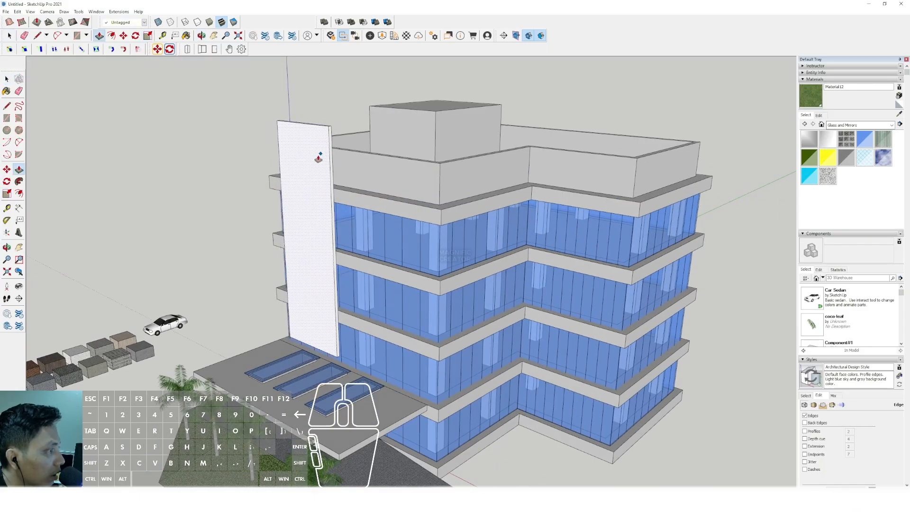
{"action": "key", "text": "space"}
{"action": "scroll", "coordinate": [318, 158], "scroll_direction": "up", "scroll_amount": 2}
{"action": "scroll", "coordinate": [300, 204], "scroll_direction": "down", "scroll_amount": 4}
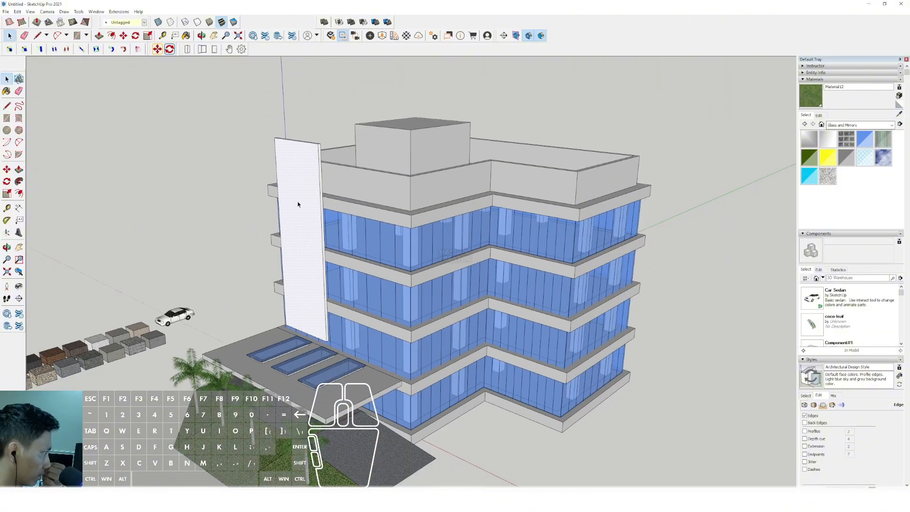
- Select the entire tall facade panel and make it a group
{"action": "middle_click_drag", "start_coordinate": [315, 274], "coordinate": [345, 269]}
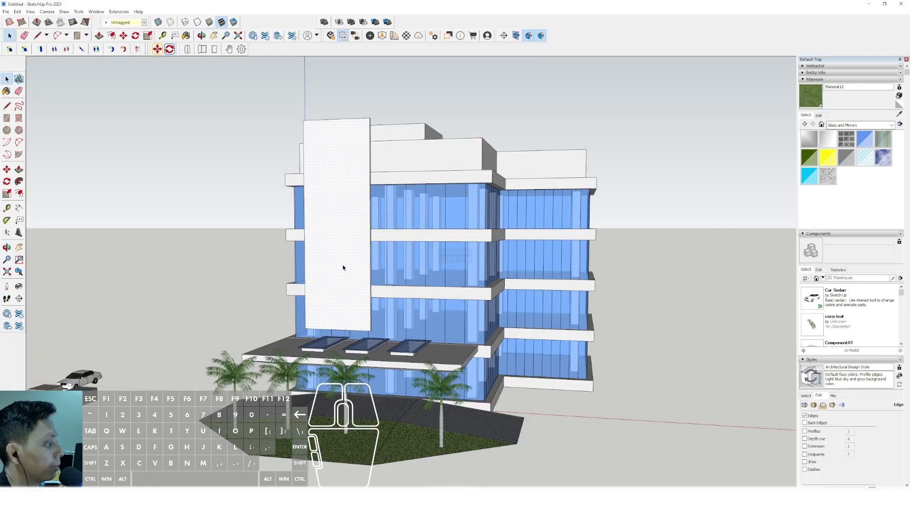
{"action": "scroll", "coordinate": [341, 244], "scroll_direction": "up", "scroll_amount": 2}
{"action": "left_click", "coordinate": [357, 266]}
{"action": "scroll", "coordinate": [357, 266], "scroll_direction": "down", "scroll_amount": 3}
{"action": "middle_click_drag", "start_coordinate": [408, 262], "coordinate": [362, 252]}
{"action": "scroll", "coordinate": [324, 262], "scroll_direction": "up", "scroll_amount": 2}
{"action": "scroll", "coordinate": [324, 262], "scroll_direction": "up", "scroll_amount": 2}
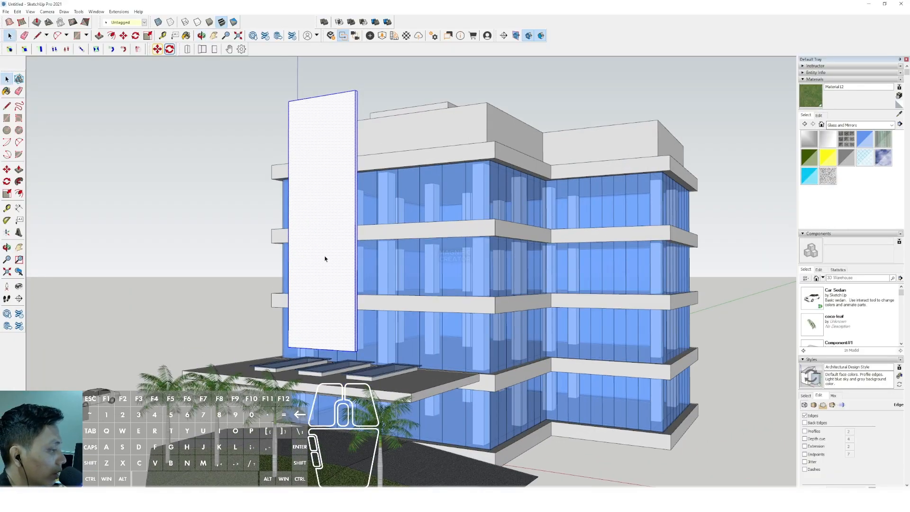
{"action": "scroll", "coordinate": [326, 259], "scroll_direction": "down", "scroll_amount": 2}
{"action": "mouse_move", "coordinate": [326, 258]}
{"action": "middle_mouse_down"}
{"action": "mouse_move", "coordinate": [339, 262]}
{"action": "mouse_move", "coordinate": [321, 256]}
{"action": "middle_mouse_up"}
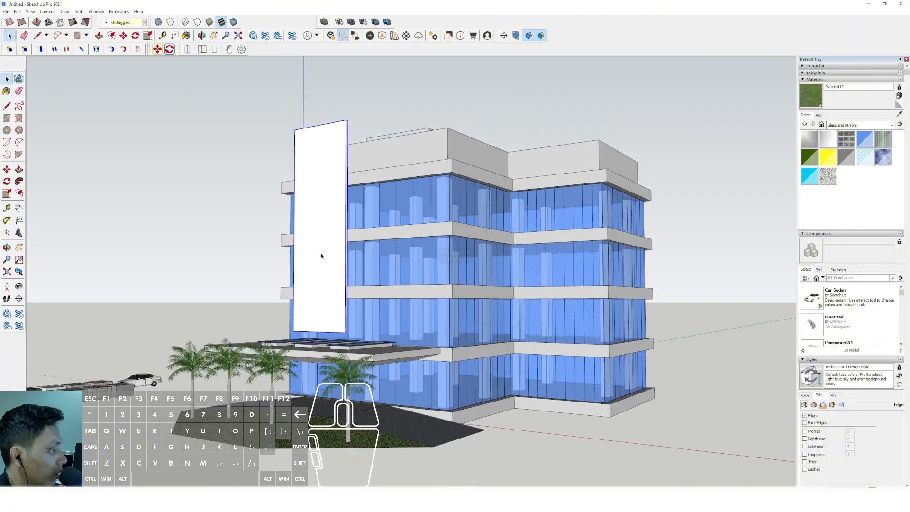
- Open the panel group and array copies of its bottom edge up to the top, dividing the face into three equal sections
{"action": "scroll", "coordinate": [324, 257], "scroll_direction": "up", "scroll_amount": 2}
{"action": "triple_click", "coordinate": [331, 260]}
{"action": "scroll", "coordinate": [319, 353], "scroll_direction": "up", "scroll_amount": 2}
{"action": "left_click", "coordinate": [314, 349]}
{"action": "middle_click_drag", "start_coordinate": [326, 343], "coordinate": [318, 344]}
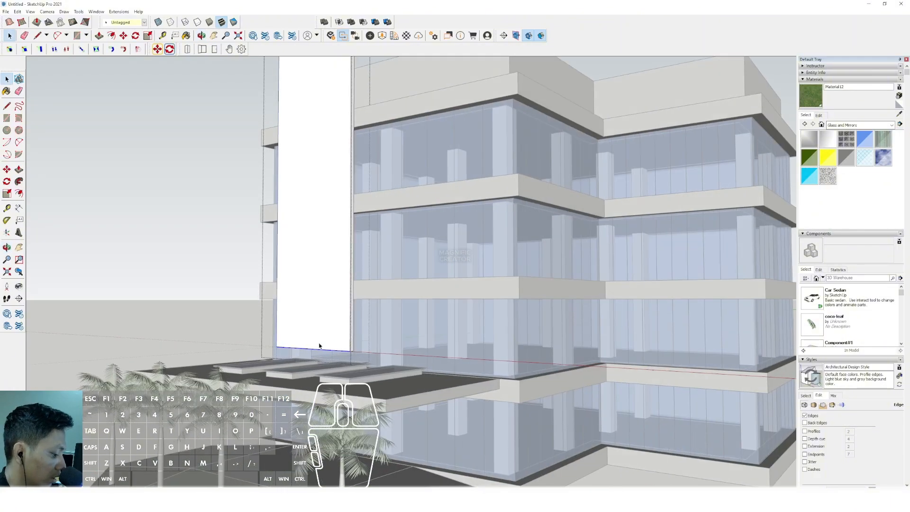
{"action": "left_click", "coordinate": [339, 350]}
{"action": "scroll", "coordinate": [339, 311], "scroll_direction": "down", "scroll_amount": 1, "text": "shift"}
{"action": "middle_click_drag", "start_coordinate": [338, 312], "coordinate": [333, 334], "text": "shift"}
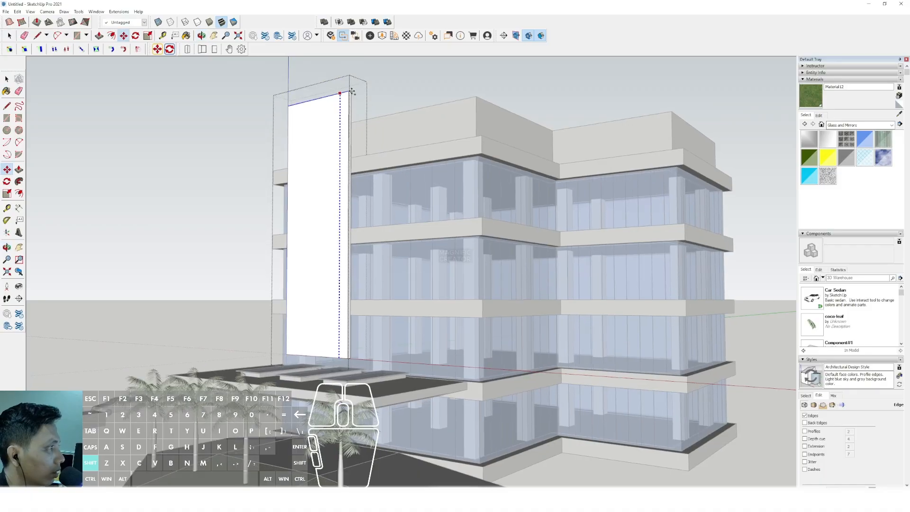
{"action": "left_click", "coordinate": [351, 91]}
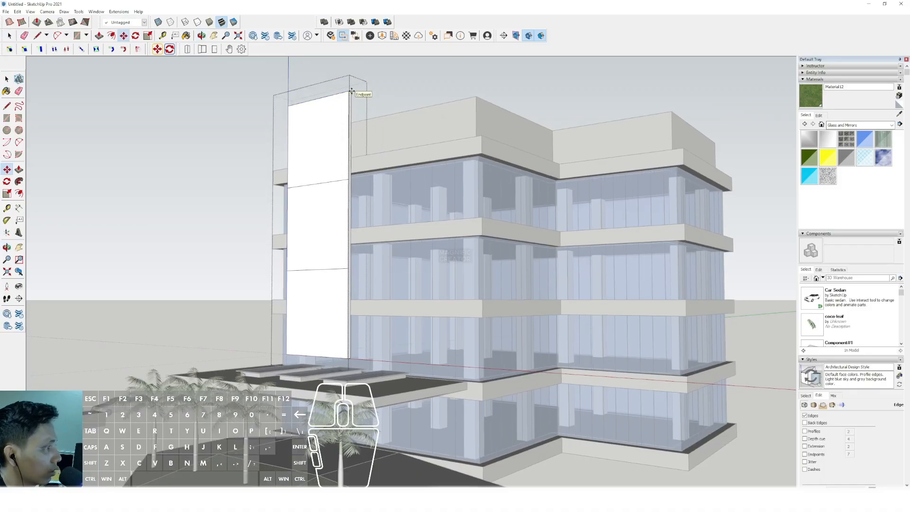
- Copy the panel's vertical side edge to the midpoint of the face, splitting it into two columns
{"action": "scroll", "coordinate": [370, 320], "scroll_direction": "up", "scroll_amount": 5}
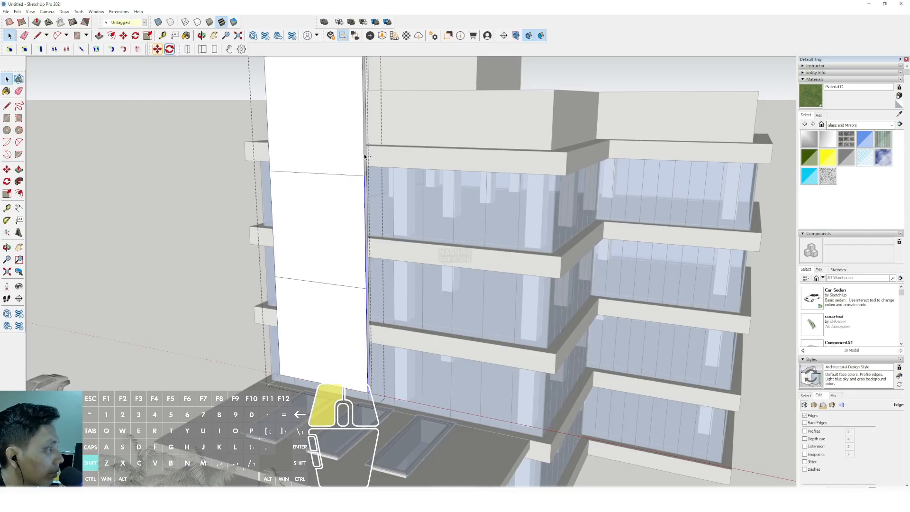
{"action": "left_click", "coordinate": [364, 156], "text": "shift"}
{"action": "left_click", "coordinate": [363, 176]}
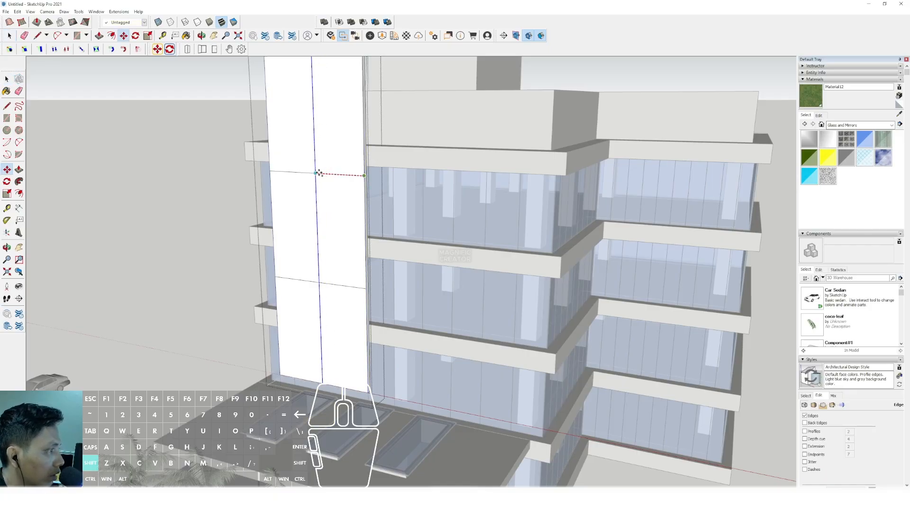
{"action": "left_click", "coordinate": [315, 172]}
{"action": "key", "text": "space"}
- Switch the material collection from Glass and Mirrors to Colors and browse its swatches
{"action": "scroll", "coordinate": [240, 225], "scroll_direction": "down", "scroll_amount": 5}
{"action": "scroll", "coordinate": [380, 247], "scroll_direction": "up", "scroll_amount": 3}
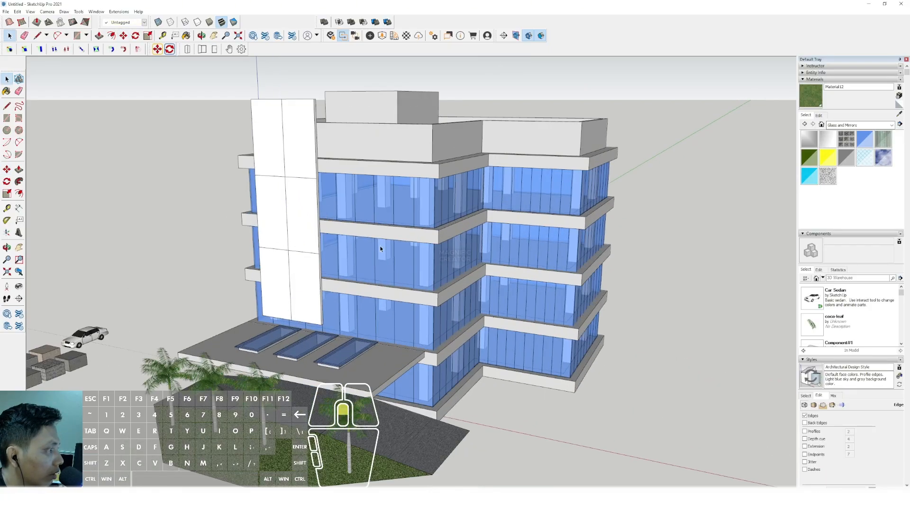
{"action": "left_click", "coordinate": [891, 125]}
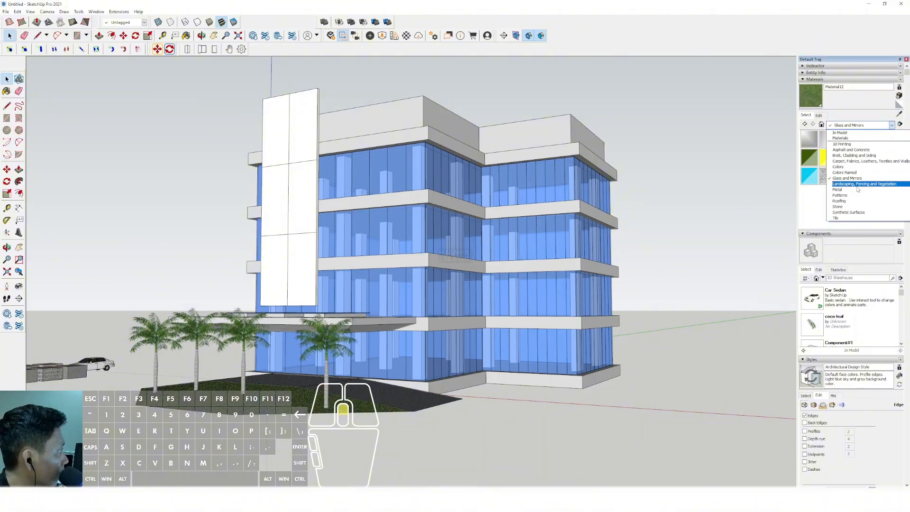
{"action": "left_click", "coordinate": [843, 167]}
{"action": "scroll", "coordinate": [840, 180], "scroll_direction": "down", "scroll_amount": 5}
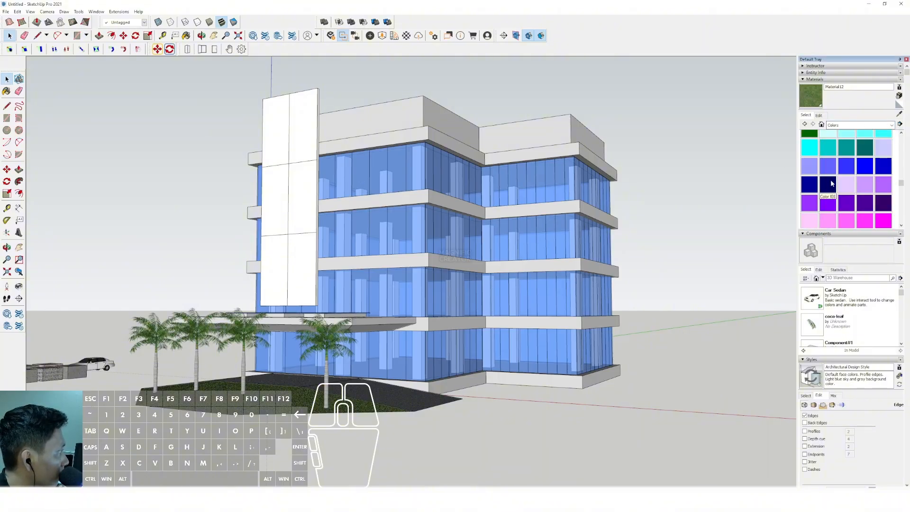
{"action": "scroll", "coordinate": [837, 183], "scroll_direction": "up", "scroll_amount": 4}
- Paint the tall facade panel golden yellow
{"action": "left_click", "coordinate": [865, 188]}
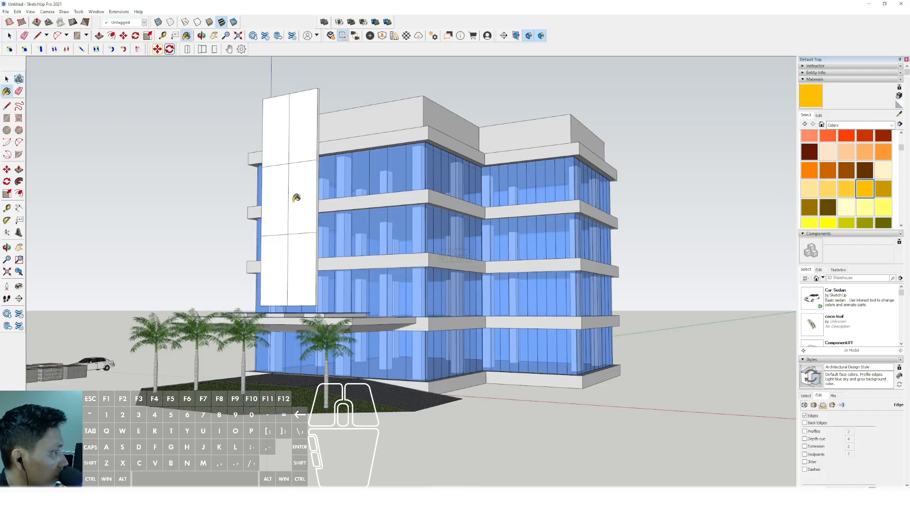
{"action": "left_click", "coordinate": [294, 197]}
{"action": "middle_click_drag", "start_coordinate": [295, 198], "coordinate": [297, 204]}
{"action": "scroll", "coordinate": [876, 152], "scroll_direction": "up", "scroll_amount": 2}
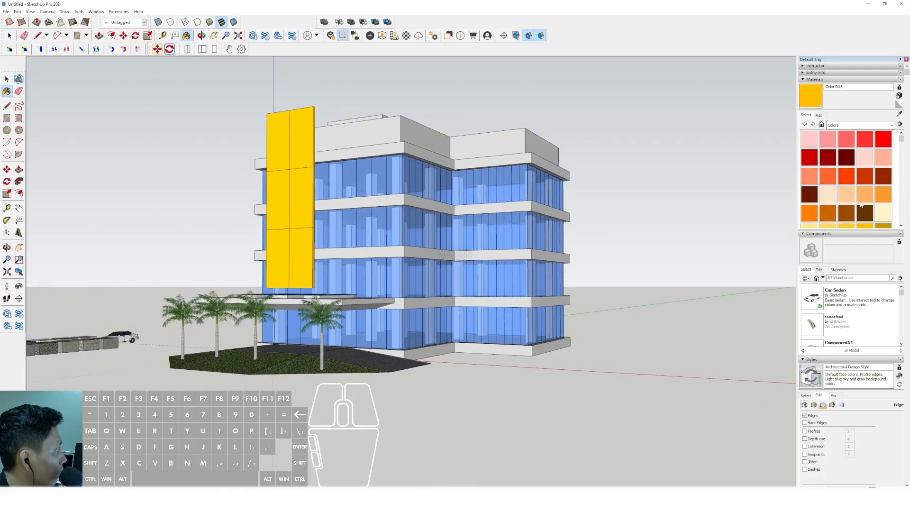
- Paint the tall facade panel with the dark brown colour
{"action": "left_click", "coordinate": [863, 215]}
{"action": "left_click", "coordinate": [289, 138]}
{"action": "scroll", "coordinate": [307, 186], "scroll_direction": "up", "scroll_amount": 2}
{"action": "key", "text": "space"}
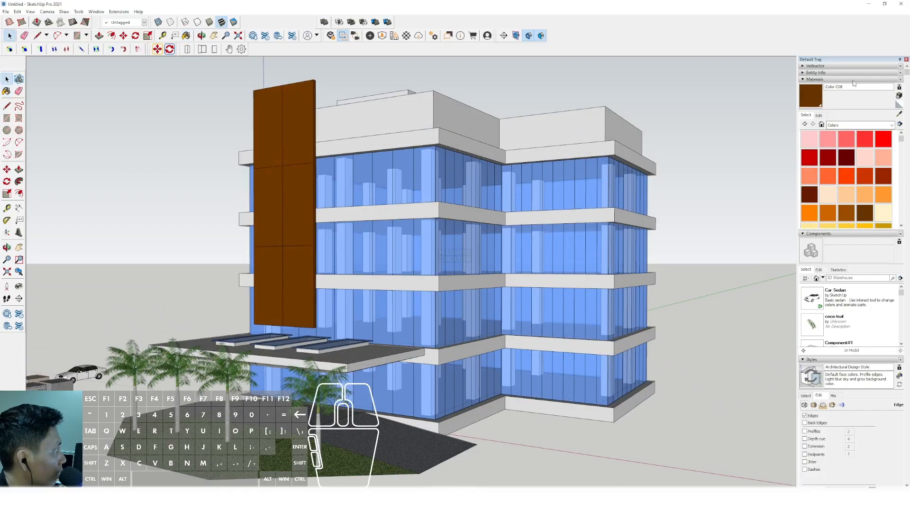
- Edit the panel's brown material, lowering its saturation and raising its lightness to get a light tan
{"action": "left_click", "coordinate": [822, 117]}
{"action": "left_click", "coordinate": [819, 151]}
{"action": "left_click_drag", "start_coordinate": [825, 160], "coordinate": [839, 161]}
{"action": "scroll", "coordinate": [408, 226], "scroll_direction": "down", "scroll_amount": 1}
- Draw a narrow full-height rectangle along the side edge of the tan facade panel, down to its lower corner
{"action": "middle_click_drag", "start_coordinate": [408, 227], "coordinate": [337, 318]}
{"action": "scroll", "coordinate": [338, 317], "scroll_direction": "up", "scroll_amount": 3}
{"action": "key", "text": "r"}
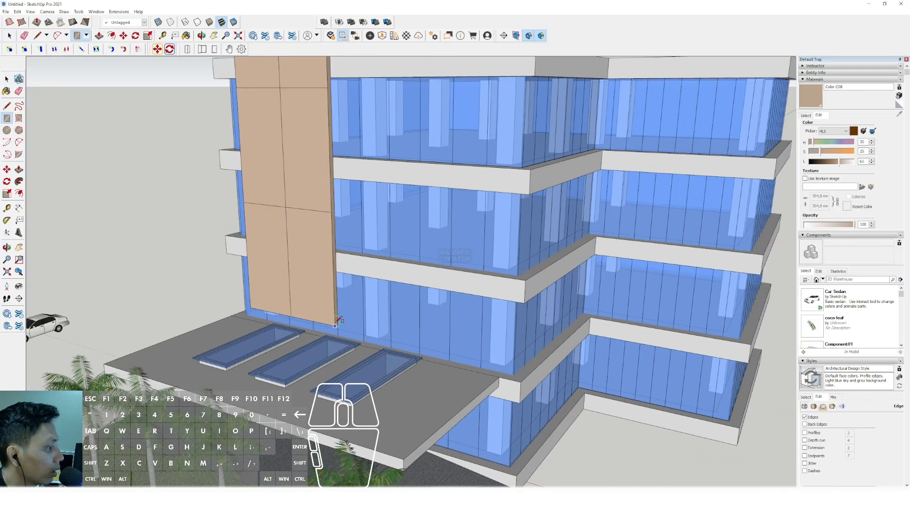
{"action": "scroll", "coordinate": [337, 321], "scroll_direction": "down", "scroll_amount": 3}
{"action": "scroll", "coordinate": [331, 118], "scroll_direction": "up", "scroll_amount": 3}
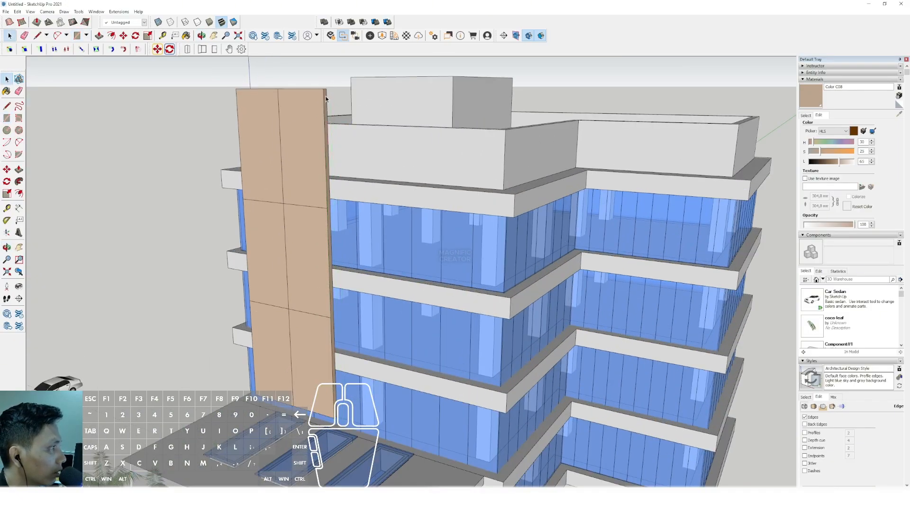
{"action": "scroll", "coordinate": [329, 87], "scroll_direction": "up", "scroll_amount": 3}
{"action": "left_click", "coordinate": [327, 76]}
{"action": "scroll", "coordinate": [327, 75], "scroll_direction": "down", "scroll_amount": 3}
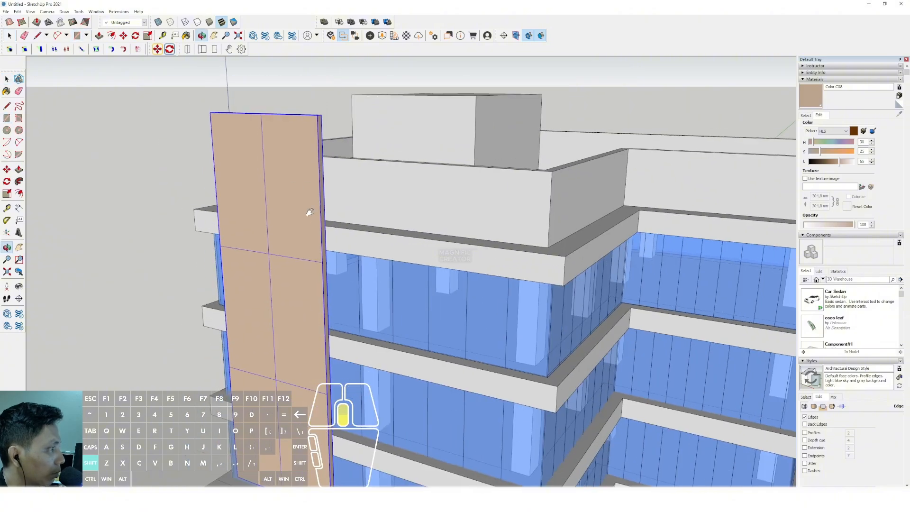
{"action": "scroll", "coordinate": [322, 391], "scroll_direction": "up", "scroll_amount": 5}
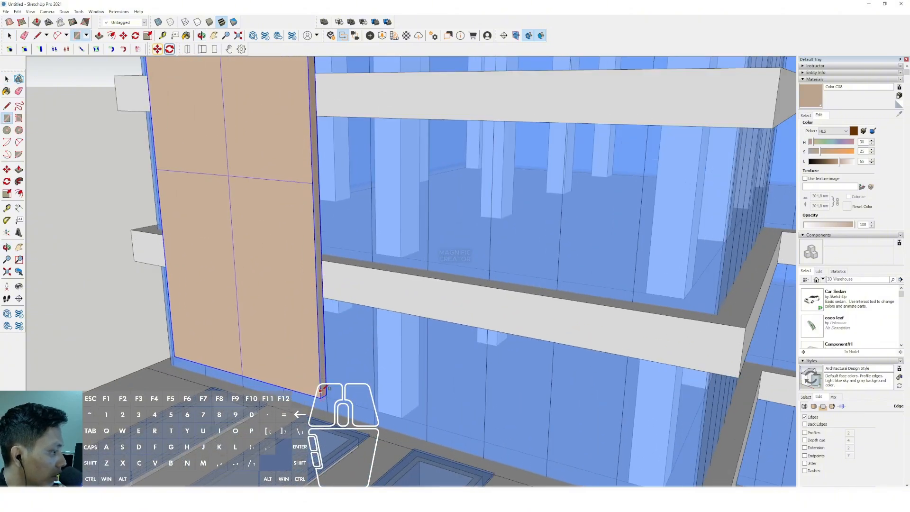
{"action": "scroll", "coordinate": [320, 391], "scroll_direction": "up", "scroll_amount": 1}
{"action": "left_click", "coordinate": [320, 399]}
- Extrude the narrow strip slightly into a slim vertical fin and give it the panel's tan colour
{"action": "key", "text": "space"}
{"action": "double_click", "coordinate": [324, 378]}
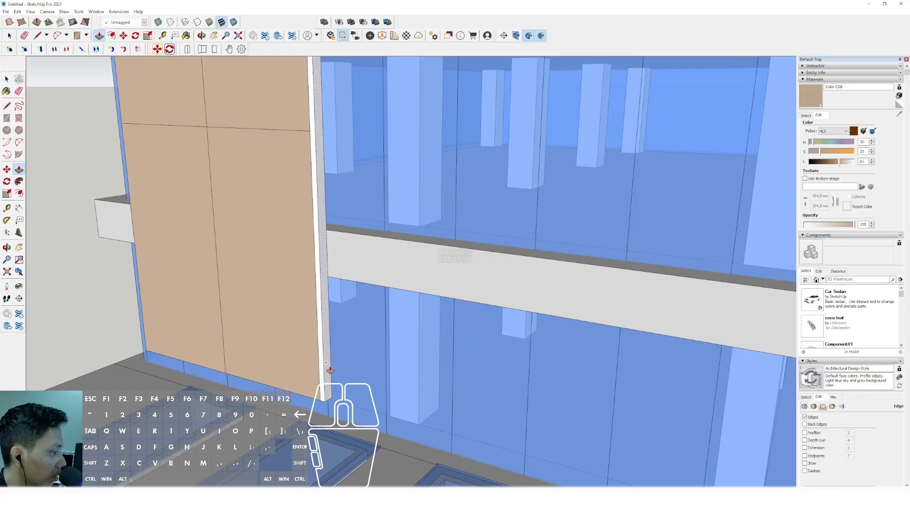
{"action": "left_click", "coordinate": [330, 370]}
{"action": "key", "text": "space"}
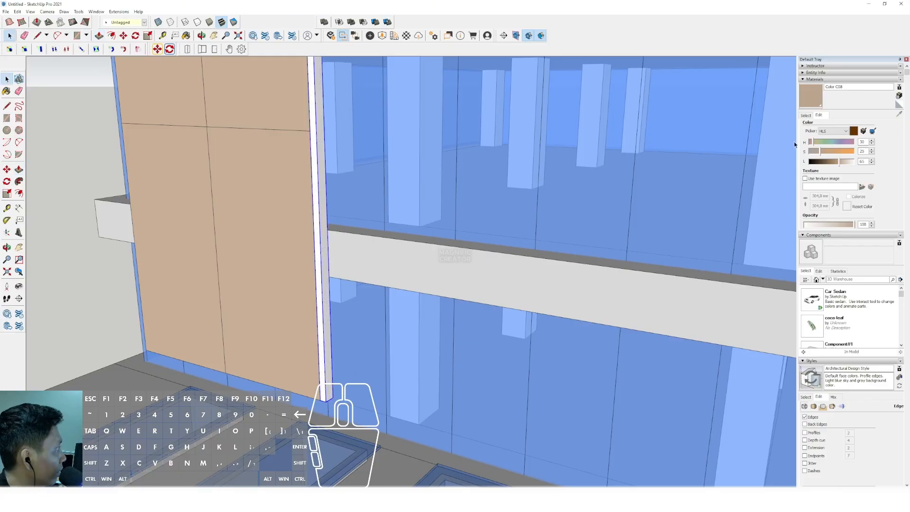
{"action": "scroll", "coordinate": [332, 358], "scroll_direction": "down", "scroll_amount": 2}
- Turn the slim vertical fin beside the facade panel into a component
{"action": "right_click", "coordinate": [328, 345]}
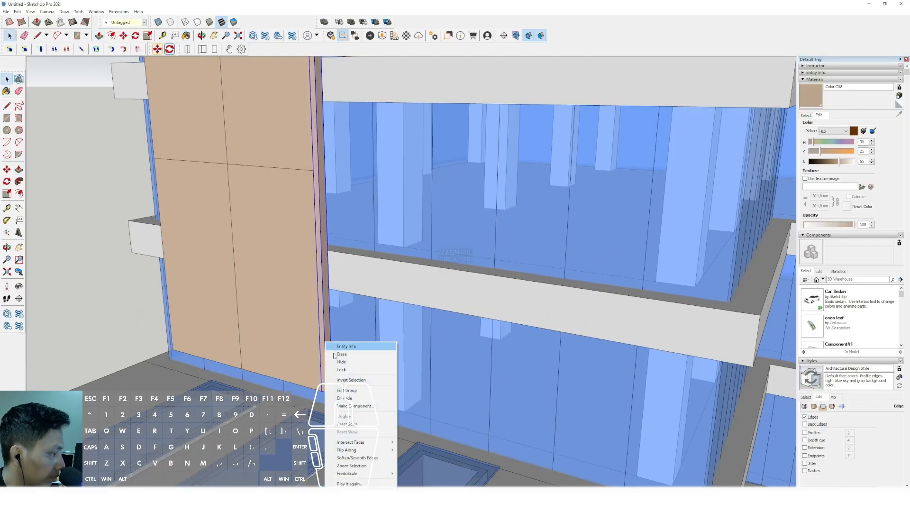
{"action": "left_click", "coordinate": [354, 405]}
{"action": "left_click", "coordinate": [143, 299]}
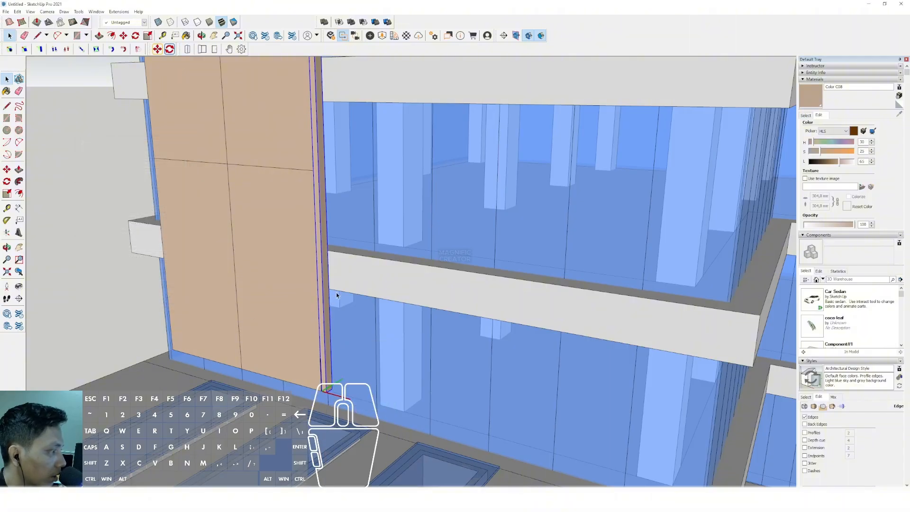
- Copy the fin outward by its own width and delete the original, leaving a gap beside the panel
{"action": "scroll", "coordinate": [305, 319], "scroll_direction": "up", "scroll_amount": 3}
{"action": "key", "text": "m"}
{"action": "middle_click_drag", "start_coordinate": [322, 370], "coordinate": [336, 346]}
{"action": "left_click", "coordinate": [339, 353]}
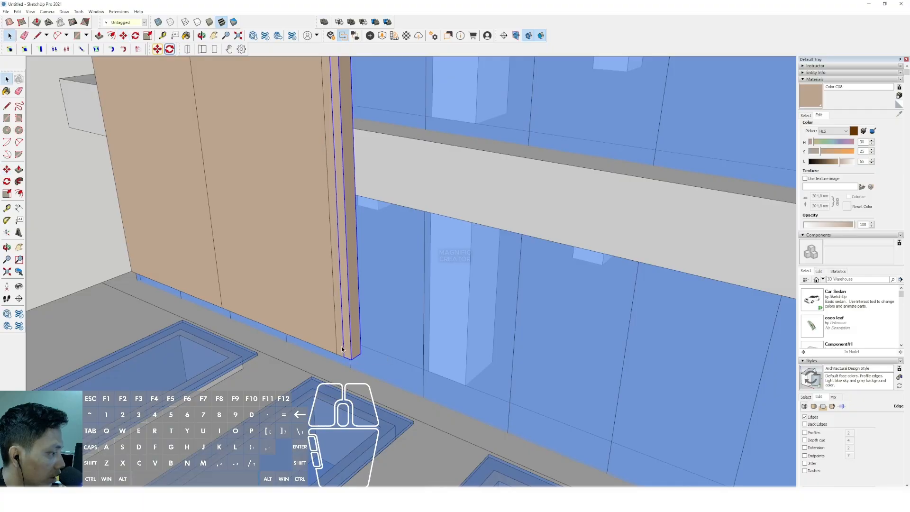
{"action": "left_click", "coordinate": [342, 350]}
{"action": "key", "text": "Delete"}
- Copy the remaining fin outward with an equal gap and repeat the copy x9 to form a slatted screen
{"action": "left_click", "coordinate": [347, 346]}
{"action": "left_click", "coordinate": [335, 355], "text": "ctrl"}
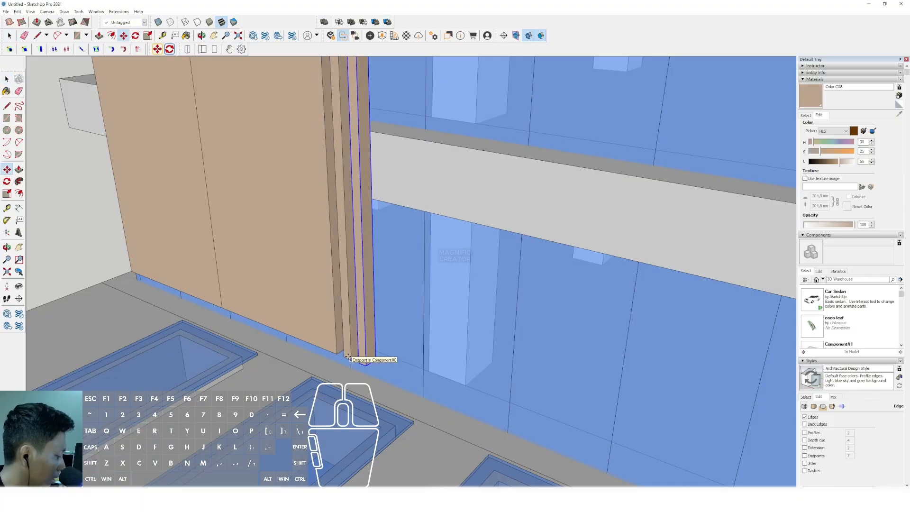
{"action": "type", "text": "x9"}
{"action": "key", "text": "Return"}
{"action": "key", "text": "space"}
{"action": "scroll", "coordinate": [329, 335], "scroll_direction": "down", "scroll_amount": 8}
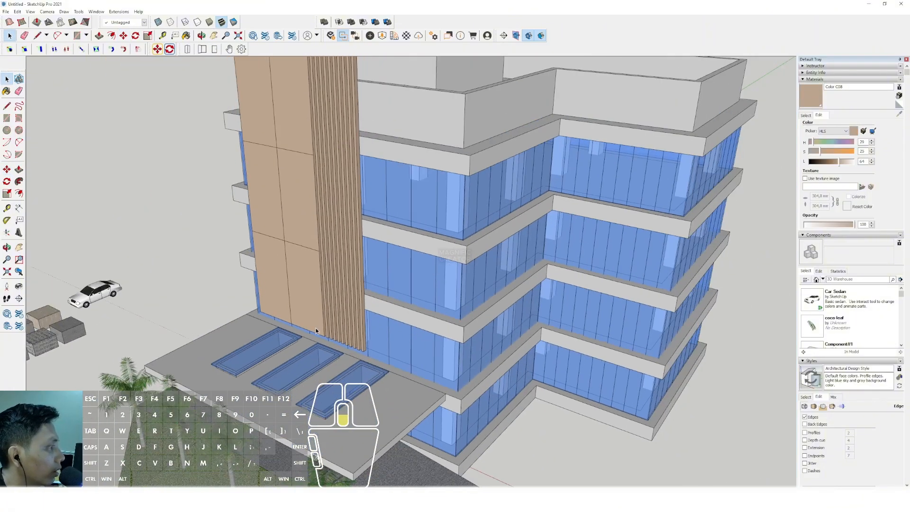
- Examine the slatted screen and tan panel on the facade from several angles
{"action": "middle_click_drag", "start_coordinate": [327, 332], "coordinate": [328, 236]}
{"action": "scroll", "coordinate": [348, 213], "scroll_direction": "down", "scroll_amount": 3}
{"action": "scroll", "coordinate": [308, 175], "scroll_direction": "up", "scroll_amount": 5}
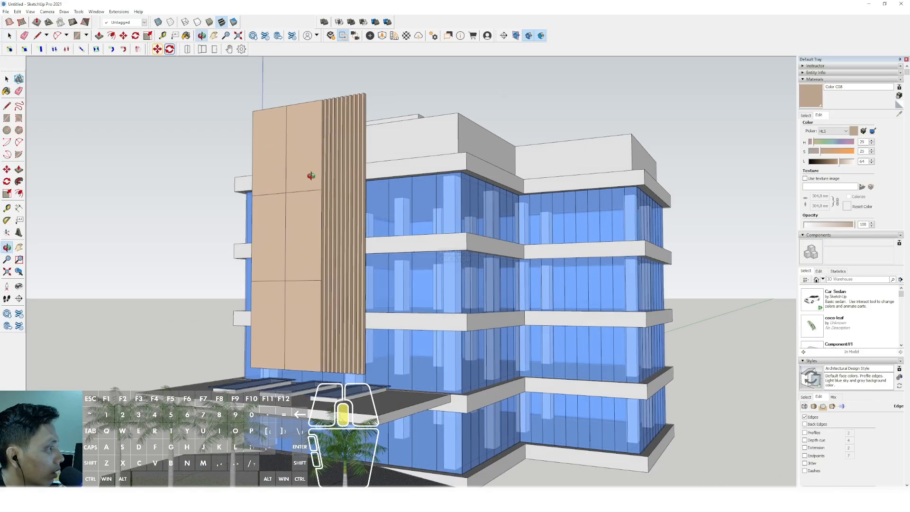
{"action": "middle_click_drag", "start_coordinate": [308, 175], "coordinate": [351, 233]}
{"action": "scroll", "coordinate": [377, 245], "scroll_direction": "up", "scroll_amount": 1}
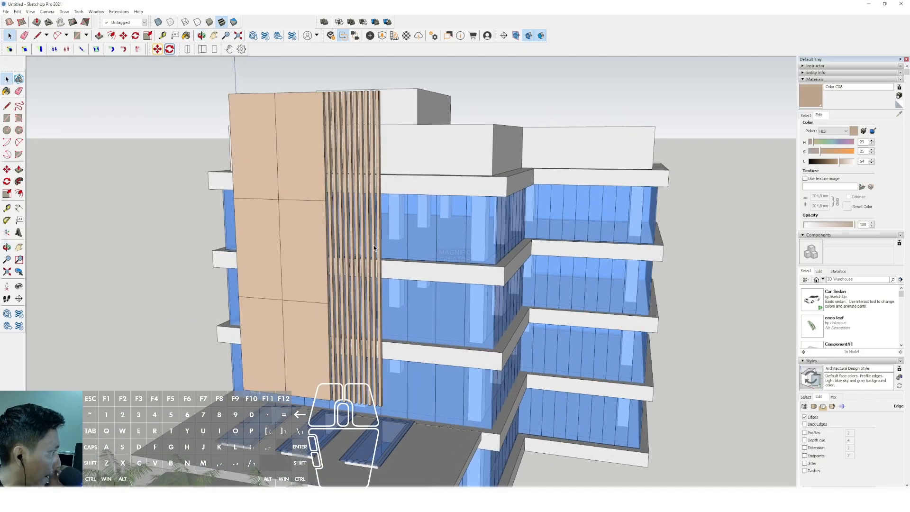
{"action": "scroll", "coordinate": [374, 246], "scroll_direction": "down", "scroll_amount": 3}
{"action": "middle_click_drag", "start_coordinate": [373, 246], "coordinate": [328, 221]}
{"action": "scroll", "coordinate": [354, 212], "scroll_direction": "up", "scroll_amount": 1}
- Select all the vertical fins beside the tall panel and make them one group
{"action": "scroll", "coordinate": [320, 138], "scroll_direction": "up", "scroll_amount": 2}
{"action": "middle_click_drag", "start_coordinate": [321, 139], "coordinate": [420, 118]}
{"action": "scroll", "coordinate": [422, 89], "scroll_direction": "up", "scroll_amount": 2}
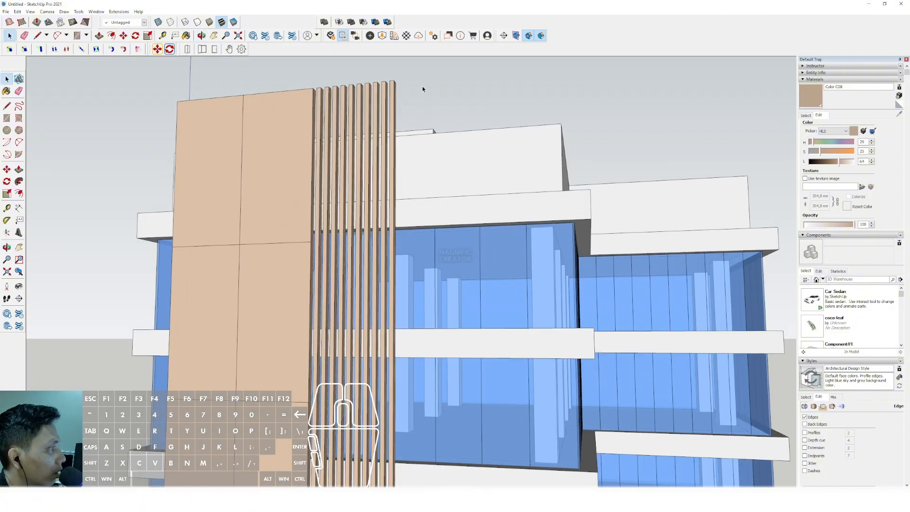
{"action": "left_click_drag", "start_coordinate": [325, 108], "coordinate": [321, 108]}
{"action": "right_click", "coordinate": [324, 101]}
{"action": "left_click", "coordinate": [339, 171]}
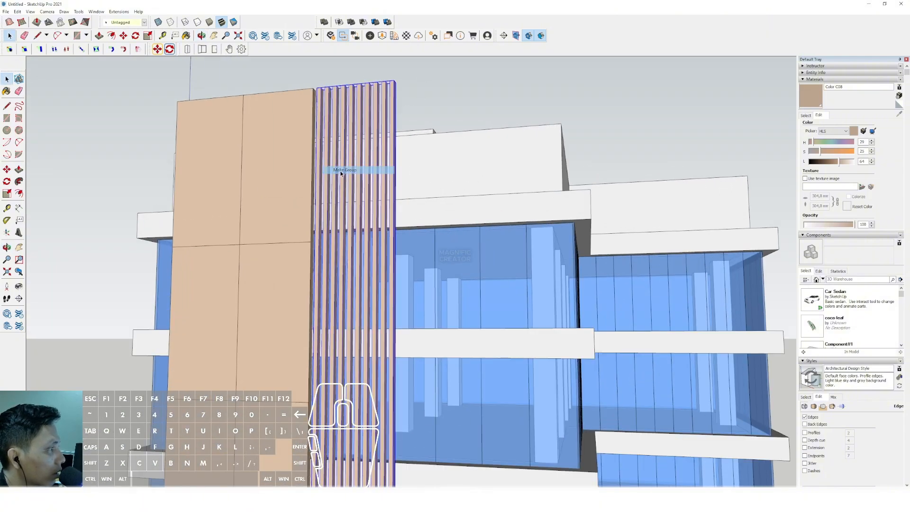
- Copy the fin group from the main facade across to the front of the recessed wing
{"action": "scroll", "coordinate": [325, 151], "scroll_direction": "down", "scroll_amount": 3}
{"action": "scroll", "coordinate": [310, 143], "scroll_direction": "down", "scroll_amount": 2}
{"action": "scroll", "coordinate": [308, 303], "scroll_direction": "up", "scroll_amount": 3}
{"action": "middle_click_drag", "start_coordinate": [297, 265], "coordinate": [275, 331]}
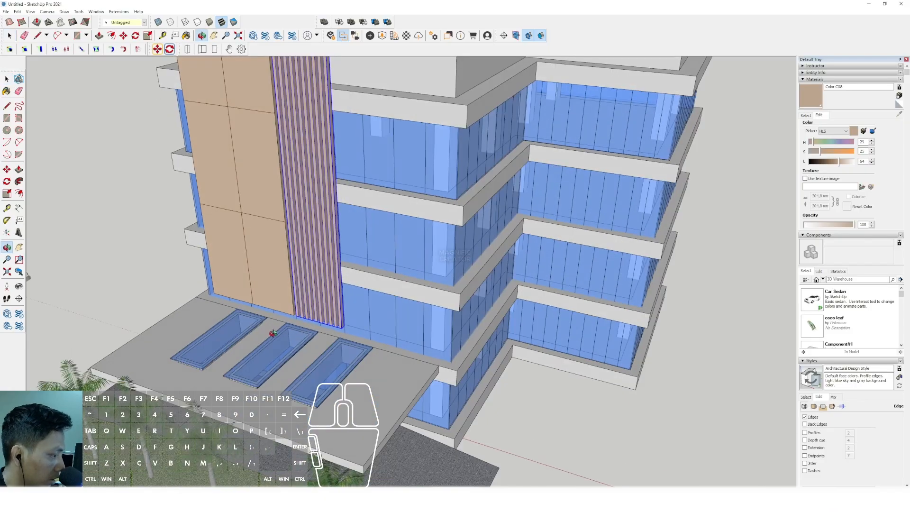
{"action": "key", "text": "m"}
{"action": "scroll", "coordinate": [314, 346], "scroll_direction": "up", "scroll_amount": 2}
{"action": "left_click", "coordinate": [352, 324]}
{"action": "scroll", "coordinate": [372, 329], "scroll_direction": "down", "scroll_amount": 2}
{"action": "middle_click_drag", "start_coordinate": [374, 330], "coordinate": [258, 299], "text": "shift"}
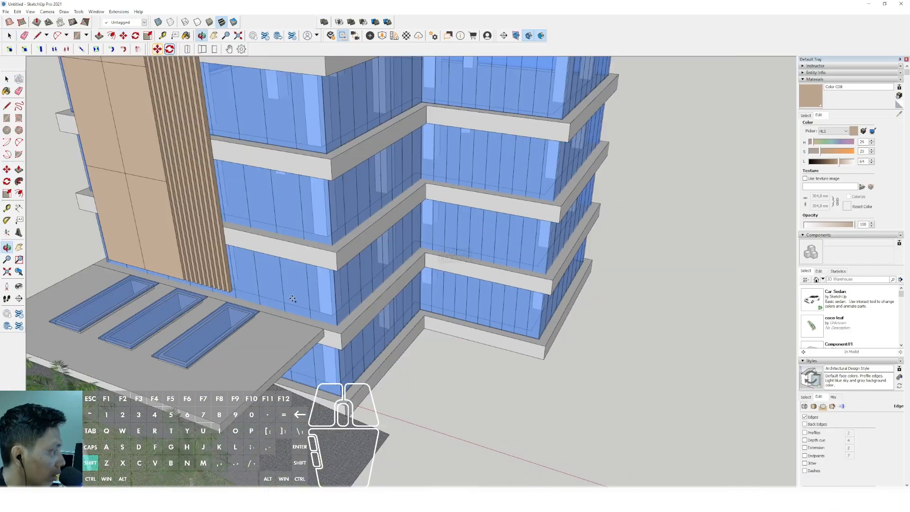
{"action": "left_click", "coordinate": [552, 280], "text": "shift"}
{"action": "middle_click_drag", "start_coordinate": [514, 315], "coordinate": [429, 385]}
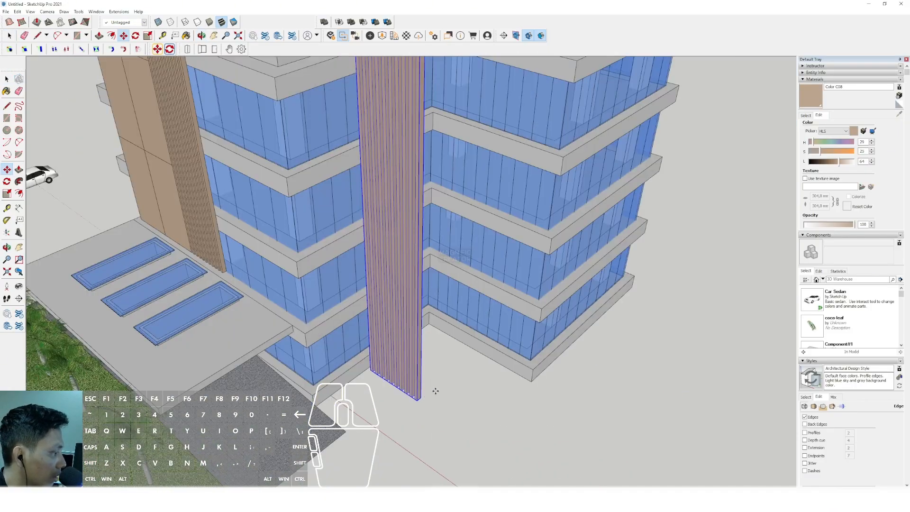
- Move the copied fin group by its lower corner onto the slab corner of the recessed wing
{"action": "left_click", "coordinate": [418, 399]}
{"action": "left_click", "coordinate": [539, 311], "text": "shift"}
{"action": "key", "text": "space"}
{"action": "scroll", "coordinate": [502, 315], "scroll_direction": "down", "scroll_amount": 3}
{"action": "middle_click_drag", "start_coordinate": [457, 319], "coordinate": [467, 144]}
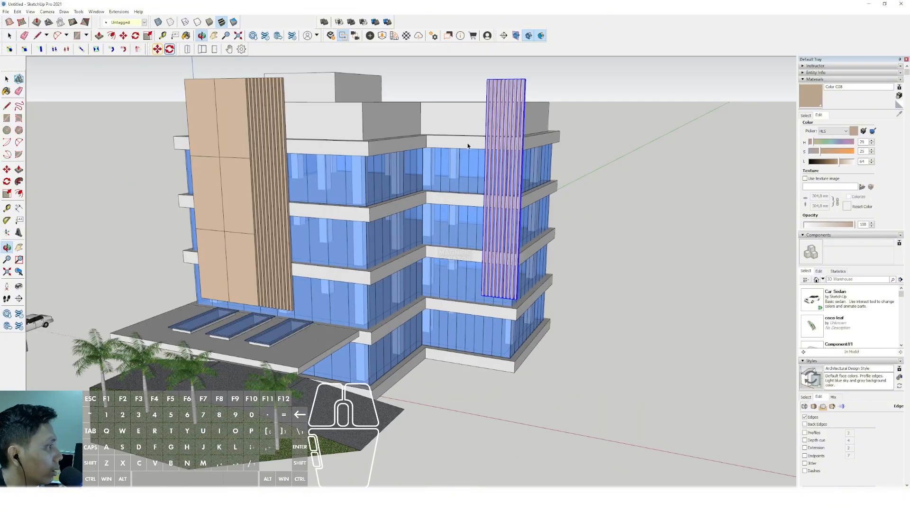
{"action": "scroll", "coordinate": [469, 157], "scroll_direction": "up", "scroll_amount": 2}
{"action": "middle_click_drag", "start_coordinate": [473, 177], "coordinate": [522, 171]}
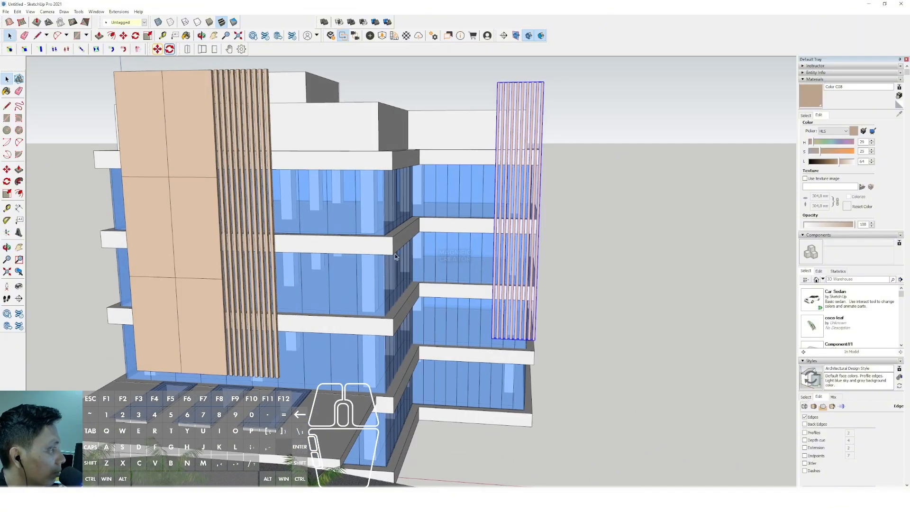
- Copy the tan gridded panel from the main facade to the recessed wing, directly beside the copied fins
{"action": "left_click", "coordinate": [188, 253]}
{"action": "middle_click_drag", "start_coordinate": [188, 254], "coordinate": [336, 355]}
{"action": "scroll", "coordinate": [357, 327], "scroll_direction": "down", "scroll_amount": 1}
{"action": "scroll", "coordinate": [336, 358], "scroll_direction": "up", "scroll_amount": 3}
{"action": "scroll", "coordinate": [337, 359], "scroll_direction": "up", "scroll_amount": 3}
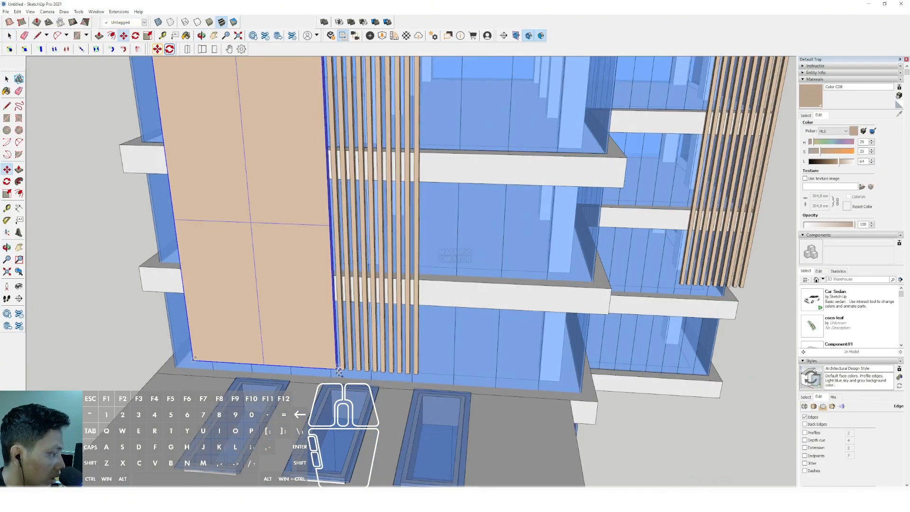
{"action": "left_click", "coordinate": [338, 371]}
{"action": "scroll", "coordinate": [463, 329], "scroll_direction": "down", "scroll_amount": 1}
{"action": "middle_click_drag", "start_coordinate": [692, 270], "coordinate": [543, 276], "text": "shift"}
{"action": "scroll", "coordinate": [526, 289], "scroll_direction": "up", "scroll_amount": 3}
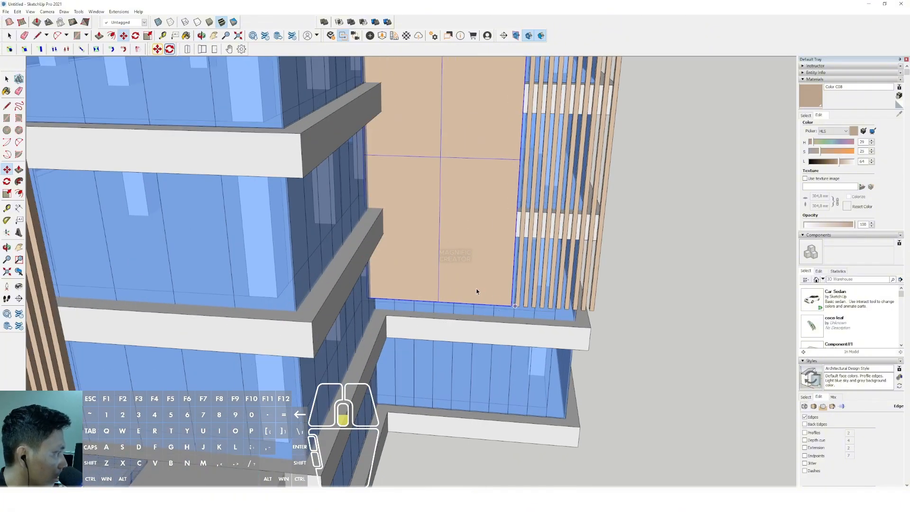
{"action": "scroll", "coordinate": [477, 291], "scroll_direction": "down", "scroll_amount": 3}
{"action": "middle_click_drag", "start_coordinate": [473, 291], "coordinate": [387, 228]}
{"action": "key", "text": "space"}
- Open the copied panel and push its three cells farther from the fins through its thickness, leaving one column
{"action": "triple_click", "coordinate": [445, 193]}
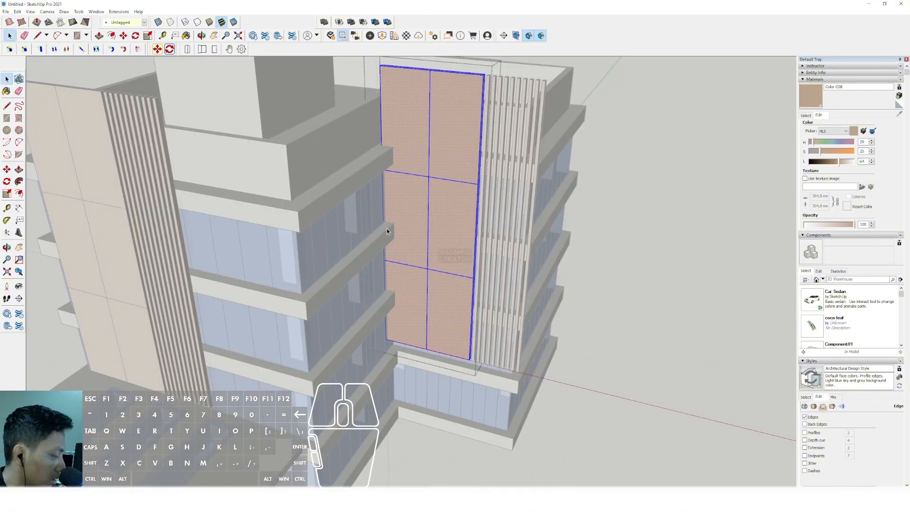
{"action": "key", "text": "comma"}
{"action": "left_click", "coordinate": [415, 144]}
{"action": "key", "text": "space"}
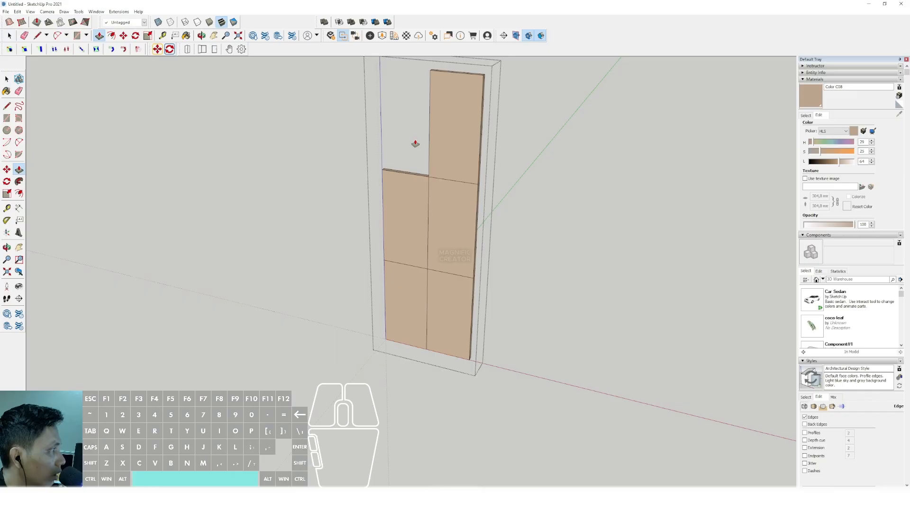
{"action": "double_click", "coordinate": [403, 187]}
{"action": "double_click", "coordinate": [406, 308]}
{"action": "key", "text": "space"}
{"action": "scroll", "coordinate": [413, 294], "scroll_direction": "down", "scroll_amount": 1}
{"action": "left_click", "coordinate": [516, 187]}
- Examine the narrowed wing panel and both fin screens against the whole building
{"action": "scroll", "coordinate": [450, 258], "scroll_direction": "down", "scroll_amount": 1}
{"action": "scroll", "coordinate": [418, 228], "scroll_direction": "down", "scroll_amount": 1}
{"action": "middle_click_drag", "start_coordinate": [431, 243], "coordinate": [443, 177]}
{"action": "scroll", "coordinate": [419, 228], "scroll_direction": "down", "scroll_amount": 1}
{"action": "scroll", "coordinate": [403, 301], "scroll_direction": "up", "scroll_amount": 2}
{"action": "middle_click_drag", "start_coordinate": [404, 298], "coordinate": [452, 271], "text": "shift"}
{"action": "key", "text": "space"}
{"action": "middle_click_drag", "start_coordinate": [500, 155], "coordinate": [467, 204], "text": "shift"}
{"action": "scroll", "coordinate": [439, 179], "scroll_direction": "up", "scroll_amount": 2}
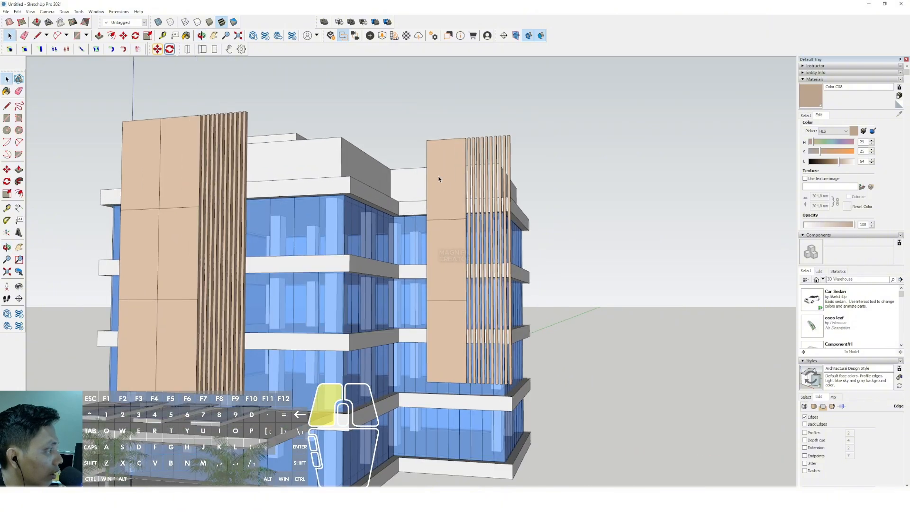
- Cut off the narrow wing panel's upper outer corner along a diagonal from its upper division line to the top edge
{"action": "triple_click", "coordinate": [438, 179]}
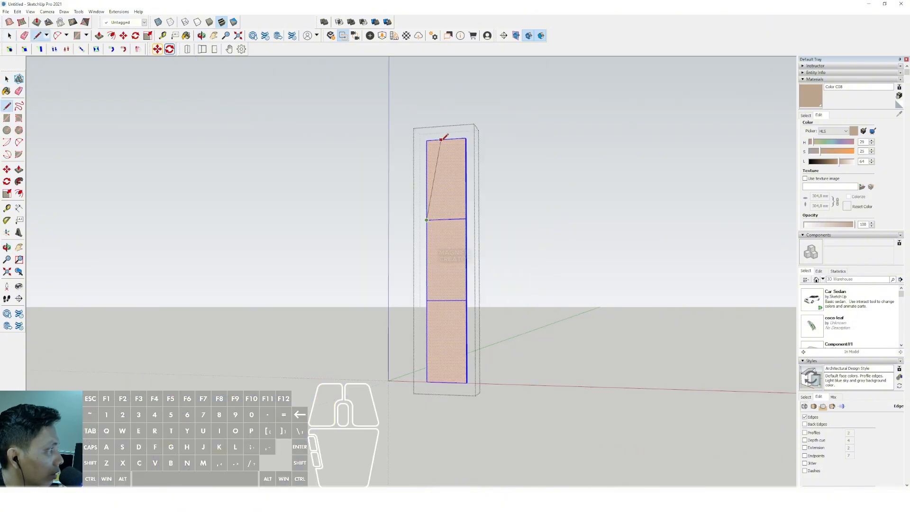
{"action": "left_click", "coordinate": [441, 139]}
{"action": "scroll", "coordinate": [443, 138], "scroll_direction": "up", "scroll_amount": 2}
{"action": "key", "text": "v"}
{"action": "left_click", "coordinate": [429, 163]}
{"action": "key", "text": "space"}
{"action": "scroll", "coordinate": [432, 168], "scroll_direction": "down", "scroll_amount": 2}
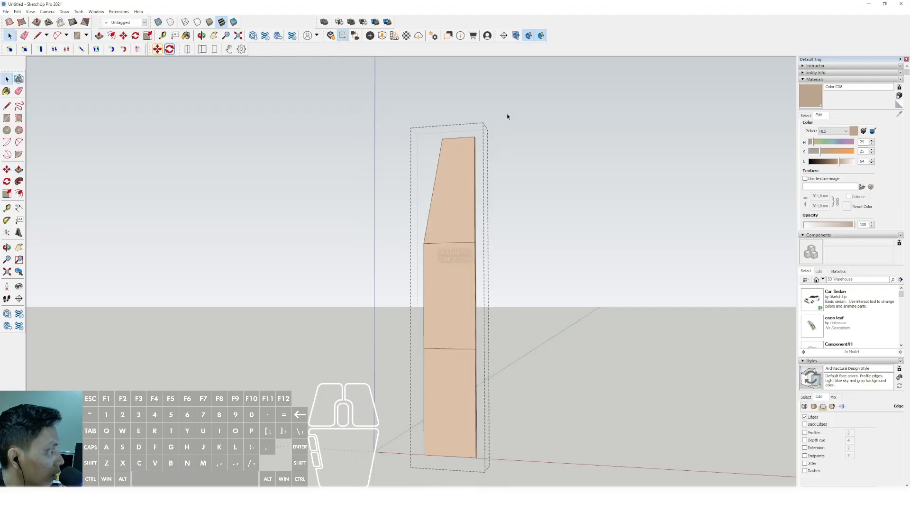
{"action": "left_click", "coordinate": [508, 116]}
- Cut off the wide main facade panel's upper outer corner along a diagonal from its upper division line to the top edge
{"action": "scroll", "coordinate": [446, 189], "scroll_direction": "down", "scroll_amount": 4}
{"action": "scroll", "coordinate": [327, 157], "scroll_direction": "up", "scroll_amount": 2}
{"action": "triple_click", "coordinate": [277, 151]}
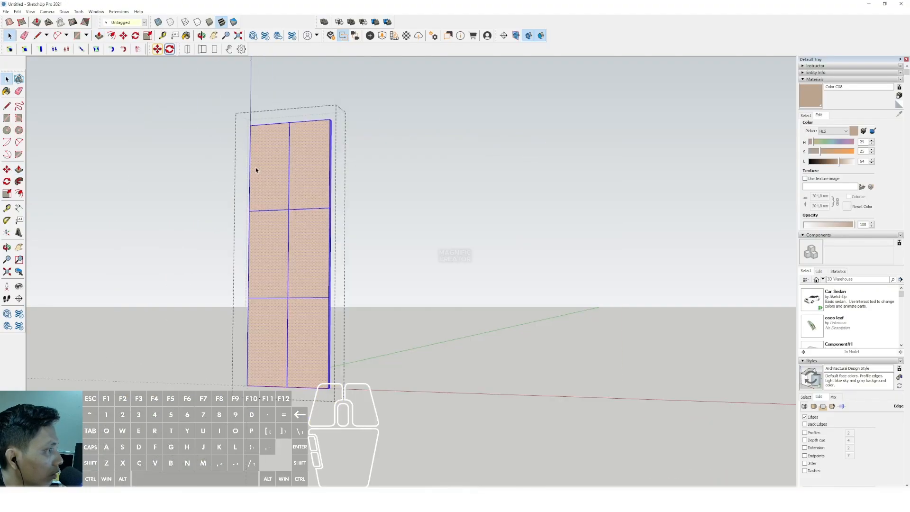
{"action": "middle_click_drag", "start_coordinate": [256, 170], "coordinate": [279, 213]}
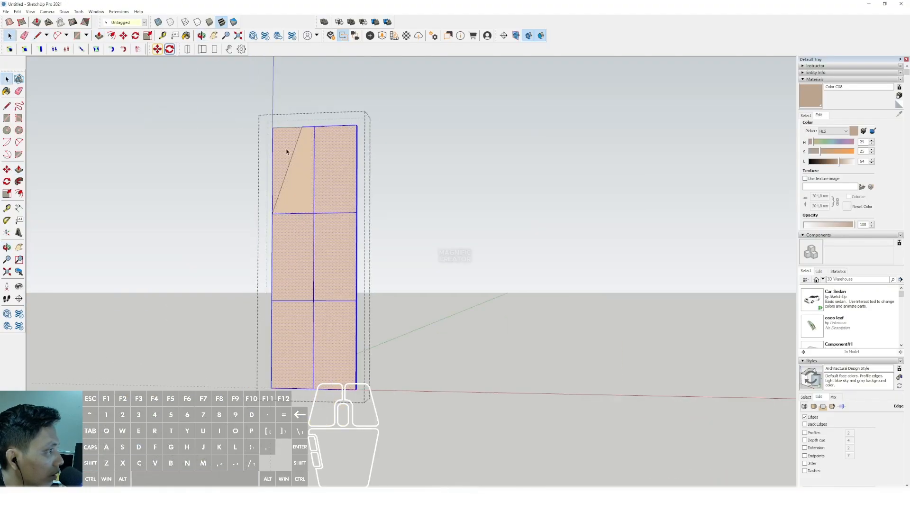
{"action": "scroll", "coordinate": [326, 177], "scroll_direction": "down", "scroll_amount": 3}
{"action": "key", "text": "space"}
{"action": "left_click", "coordinate": [218, 120]}
- Cut off the narrow wing panel's lower outer corner along a diagonal from its lower division line to the bottom edge
{"action": "middle_click_drag", "start_coordinate": [332, 223], "coordinate": [388, 248]}
{"action": "scroll", "coordinate": [402, 260], "scroll_direction": "up", "scroll_amount": 2}
{"action": "scroll", "coordinate": [471, 259], "scroll_direction": "up", "scroll_amount": 3}
{"action": "triple_click", "coordinate": [470, 260]}
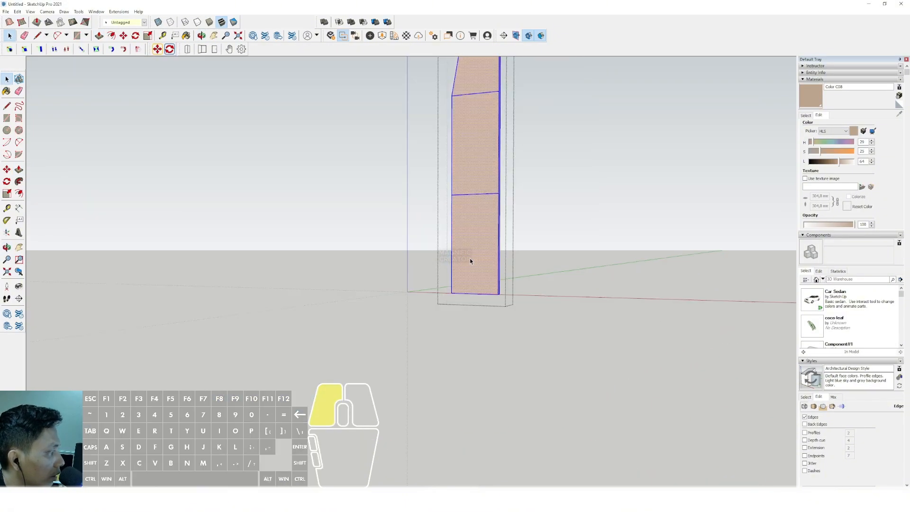
{"action": "scroll", "coordinate": [496, 291], "scroll_direction": "down", "scroll_amount": 2}
{"action": "scroll", "coordinate": [485, 279], "scroll_direction": "up", "scroll_amount": 2}
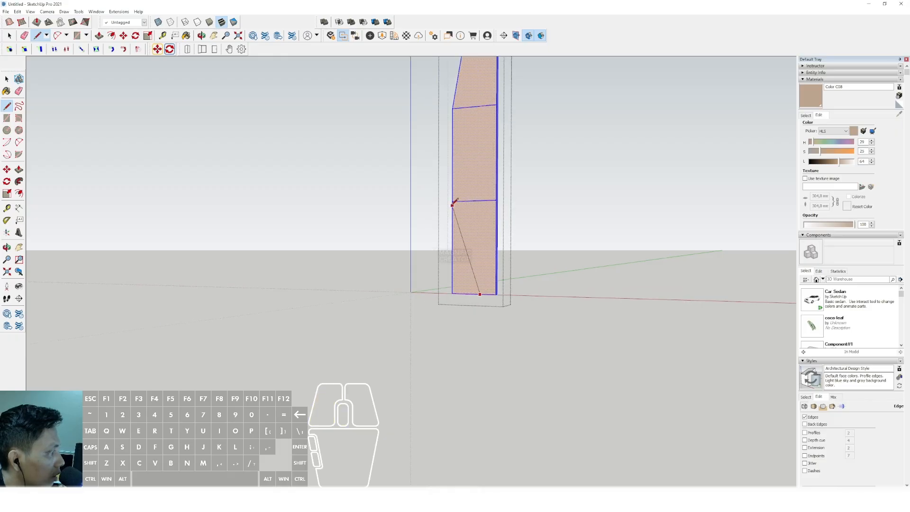
{"action": "key", "text": "space"}
{"action": "scroll", "coordinate": [454, 258], "scroll_direction": "up", "scroll_amount": 1}
{"action": "left_click", "coordinate": [456, 269]}
{"action": "left_click", "coordinate": [466, 283]}
{"action": "key", "text": "space"}
{"action": "scroll", "coordinate": [476, 289], "scroll_direction": "down", "scroll_amount": 1}
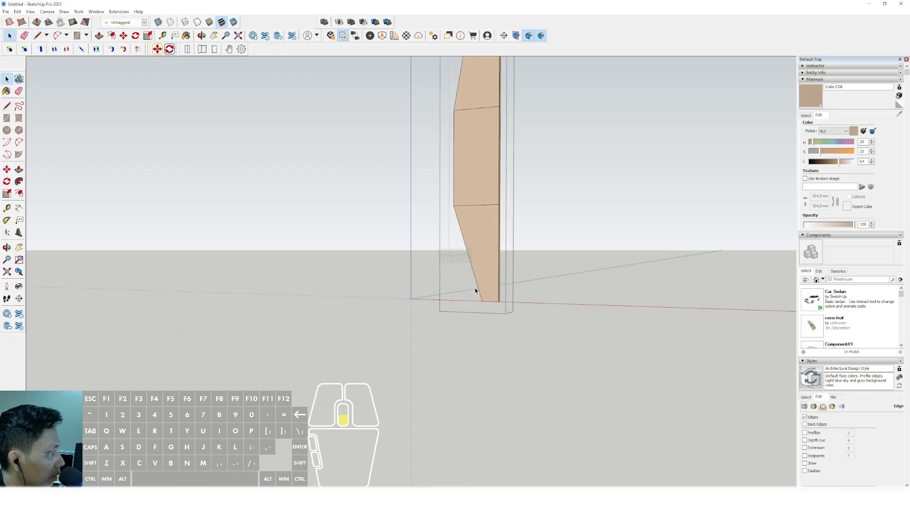
{"action": "key", "text": "Escape"}
- Cut off the wide main facade panel's lower outer corner along a diagonal from its lower division line to the bottom edge
{"action": "scroll", "coordinate": [457, 275], "scroll_direction": "down", "scroll_amount": 2}
{"action": "middle_click_drag", "start_coordinate": [455, 274], "coordinate": [493, 278]}
{"action": "scroll", "coordinate": [313, 262], "scroll_direction": "up", "scroll_amount": 2}
{"action": "left_click", "coordinate": [285, 272]}
{"action": "triple_click", "coordinate": [286, 272]}
{"action": "key", "text": "d"}
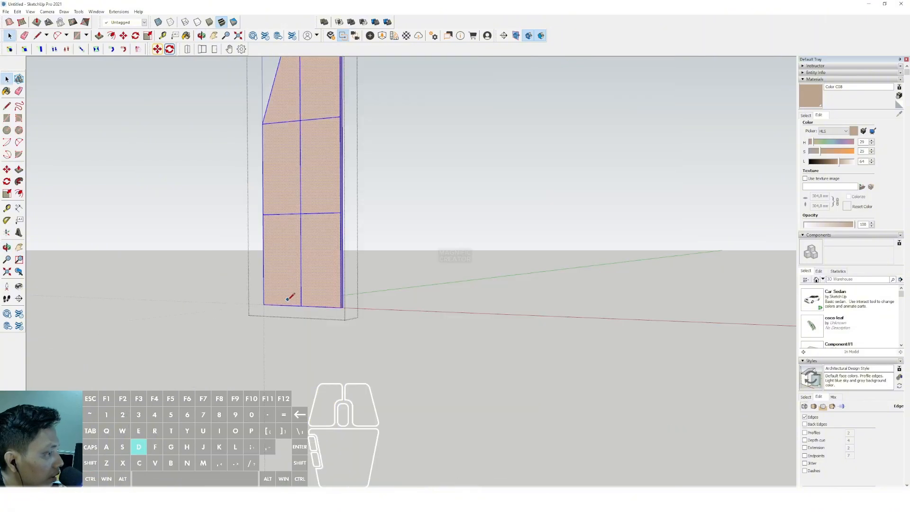
{"action": "left_click", "coordinate": [263, 214]}
{"action": "key", "text": "space"}
{"action": "left_click", "coordinate": [272, 272]}
{"action": "key", "text": "p"}
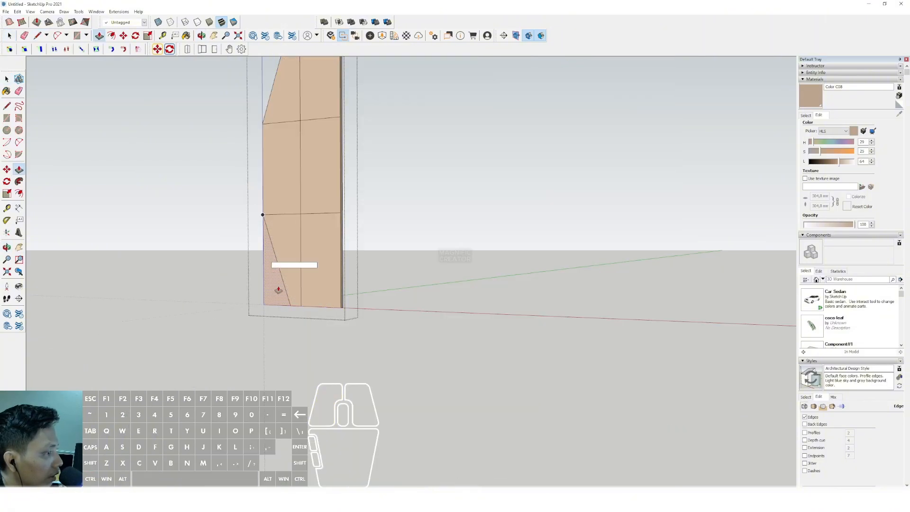
{"action": "double_click", "coordinate": [278, 289]}
{"action": "key", "text": "space"}
{"action": "scroll", "coordinate": [283, 300], "scroll_direction": "down", "scroll_amount": 3}
{"action": "left_click", "coordinate": [230, 217]}
- Push and pull the main facade panel's cells to staggered depths, with the upper cell beside the fins projecting farthest
{"action": "middle_click_drag", "start_coordinate": [229, 217], "coordinate": [362, 233]}
{"action": "scroll", "coordinate": [299, 172], "scroll_direction": "up", "scroll_amount": 4}
{"action": "double_click", "coordinate": [299, 171]}
{"action": "scroll", "coordinate": [319, 198], "scroll_direction": "down", "scroll_amount": 2}
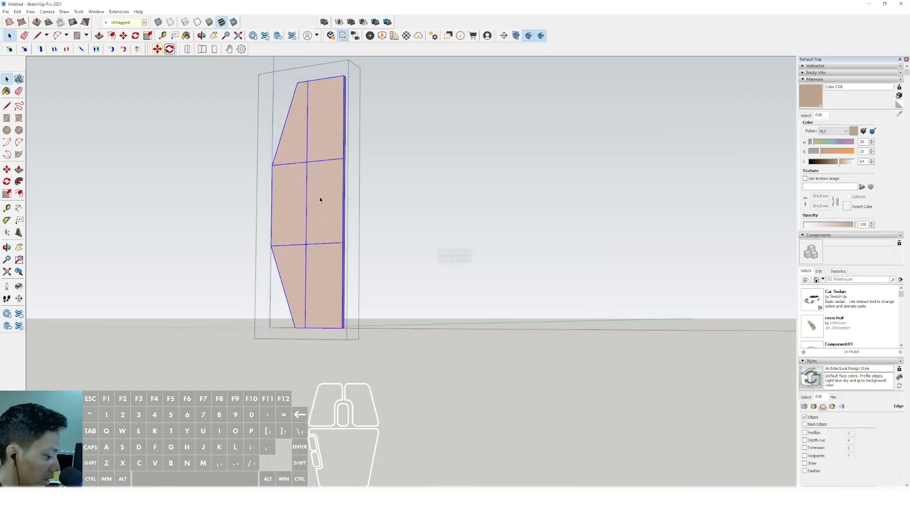
{"action": "left_click", "coordinate": [300, 186]}
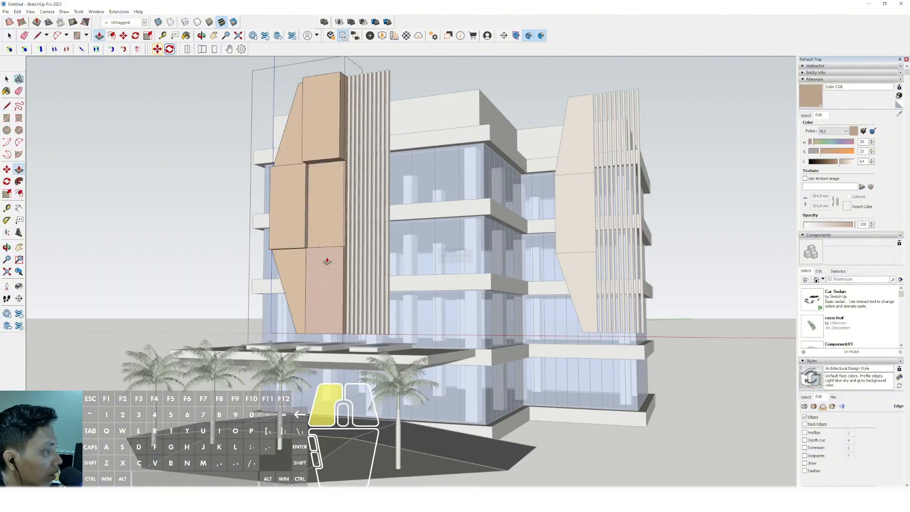
{"action": "key", "text": "space"}
{"action": "scroll", "coordinate": [327, 261], "scroll_direction": "down", "scroll_amount": 4}
{"action": "left_click", "coordinate": [458, 100]}
- Offset the narrow wing panel's cells to different depths with Push/Pull
{"action": "scroll", "coordinate": [474, 197], "scroll_direction": "up", "scroll_amount": 3}
{"action": "double_click", "coordinate": [487, 210]}
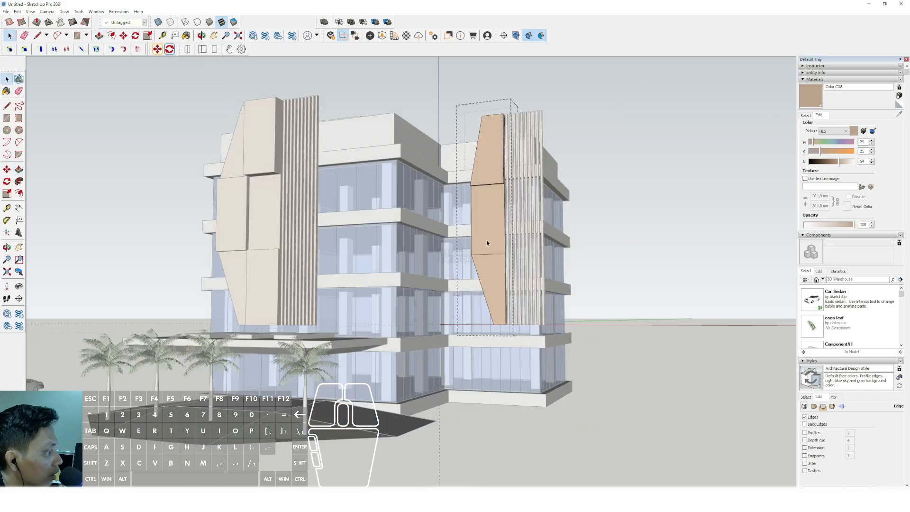
{"action": "key", "text": "space"}
{"action": "left_click", "coordinate": [579, 150]}
- Examine the stepped facade panels, the canopy and the landscaped entrance from several angles
{"action": "scroll", "coordinate": [450, 187], "scroll_direction": "down", "scroll_amount": 3}
{"action": "middle_click_drag", "start_coordinate": [426, 189], "coordinate": [404, 221], "text": "shift"}
{"action": "key", "text": "space"}
{"action": "scroll", "coordinate": [393, 258], "scroll_direction": "up", "scroll_amount": 5}
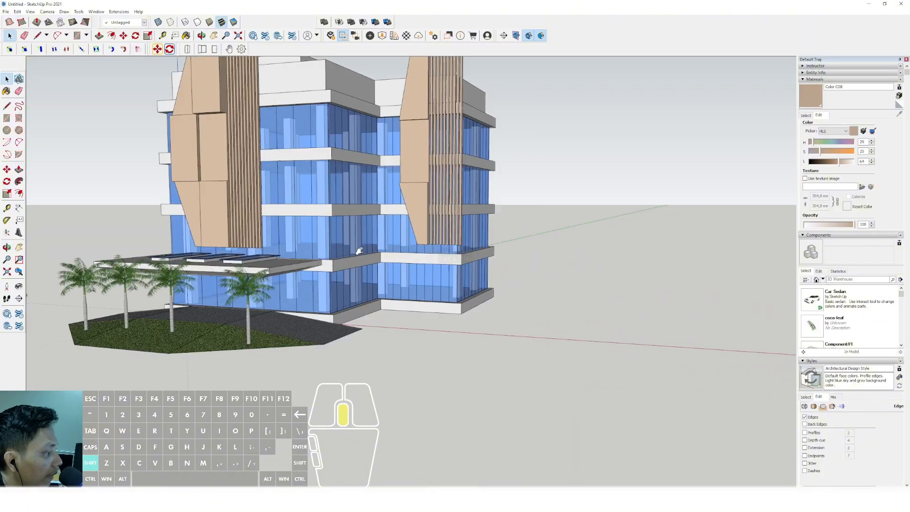
{"action": "scroll", "coordinate": [379, 260], "scroll_direction": "down", "scroll_amount": 4}
{"action": "scroll", "coordinate": [332, 243], "scroll_direction": "up", "scroll_amount": 3}
{"action": "mouse_move", "coordinate": [347, 241]}
{"action": "middle_mouse_down", "text": "shift"}
{"action": "mouse_move", "coordinate": [333, 277]}
{"action": "mouse_move", "coordinate": [321, 228]}
{"action": "mouse_move", "coordinate": [321, 238]}
{"action": "mouse_move", "coordinate": [358, 228]}
{"action": "middle_mouse_up", "text": "shift"}
{"action": "scroll", "coordinate": [322, 230], "scroll_direction": "down", "scroll_amount": 2}
{"action": "middle_click_drag", "start_coordinate": [358, 227], "coordinate": [355, 270]}
{"action": "scroll", "coordinate": [135, 313], "scroll_direction": "up", "scroll_amount": 5}
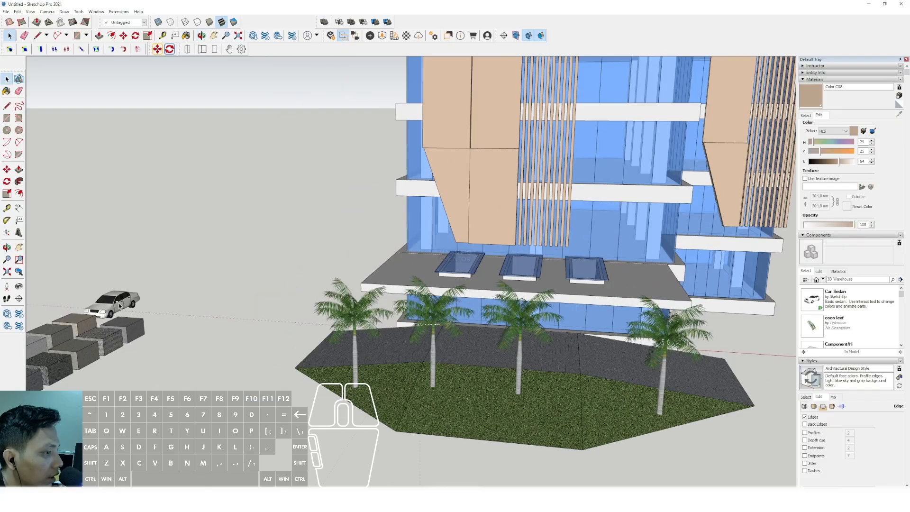
- Move the white sedan from beside the material sample blocks onto the paved driveway under the entrance canopy
{"action": "left_click", "coordinate": [122, 305]}
{"action": "scroll", "coordinate": [124, 309], "scroll_direction": "up", "scroll_amount": 3}
{"action": "middle_click_drag", "start_coordinate": [124, 327], "coordinate": [154, 315]}
{"action": "key", "text": "m"}
{"action": "scroll", "coordinate": [254, 316], "scroll_direction": "down", "scroll_amount": 5}
{"action": "middle_click_drag", "start_coordinate": [403, 303], "coordinate": [218, 296]}
{"action": "middle_click_drag", "start_coordinate": [412, 327], "coordinate": [355, 319]}
{"action": "scroll", "coordinate": [355, 318], "scroll_direction": "up", "scroll_amount": 2}
{"action": "left_click", "coordinate": [363, 308]}
- Rotate the sedan a quarter turn to follow the driveway and shift it to the middle of the paving
{"action": "key", "text": "q"}
{"action": "scroll", "coordinate": [308, 316], "scroll_direction": "up", "scroll_amount": 1}
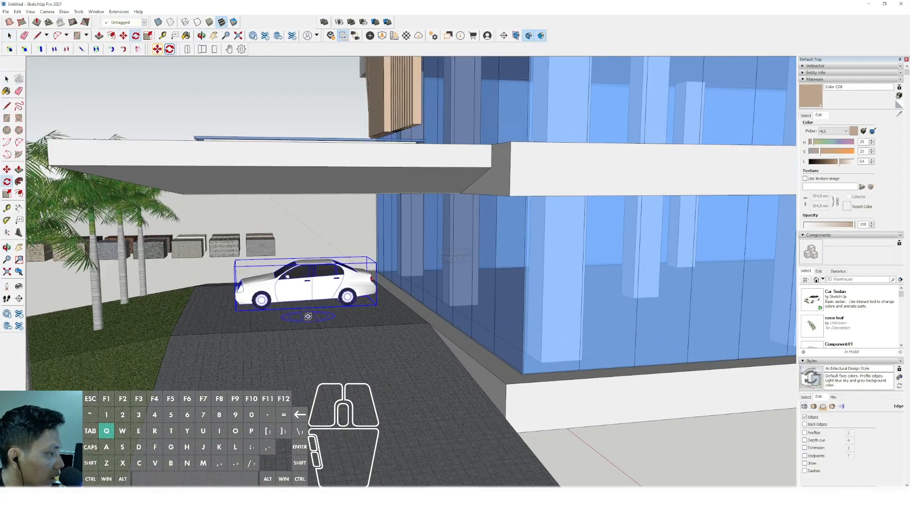
{"action": "left_click", "coordinate": [335, 314]}
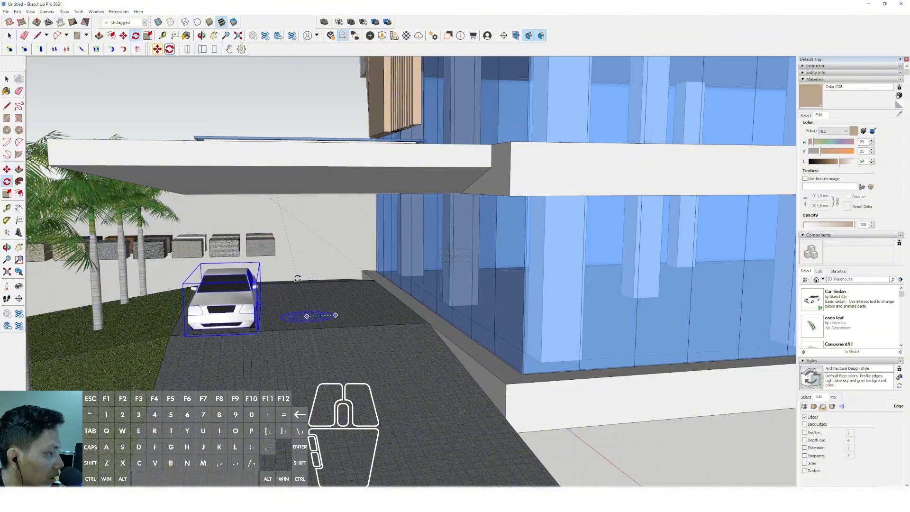
{"action": "key", "text": "m"}
{"action": "left_click", "coordinate": [264, 313]}
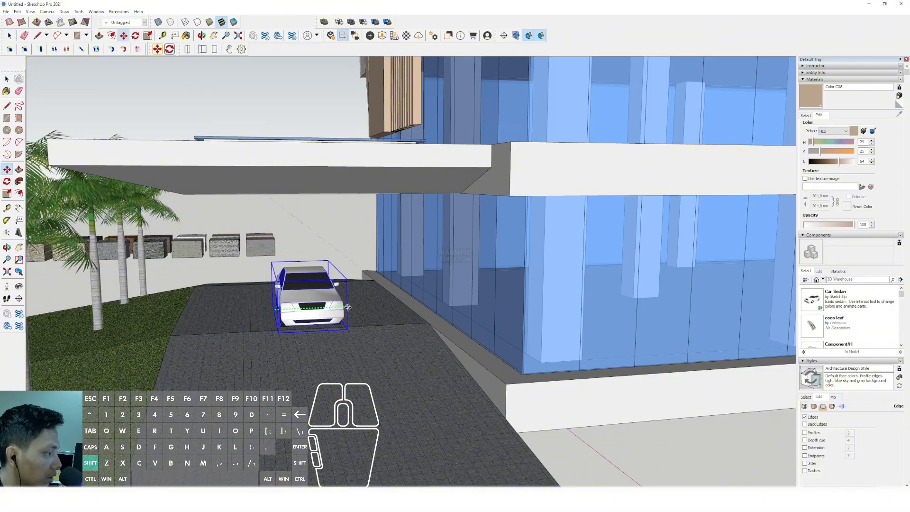
{"action": "left_click", "coordinate": [345, 306], "text": "shift"}
{"action": "key", "text": "space"}
{"action": "scroll", "coordinate": [339, 307], "scroll_direction": "down", "scroll_amount": 4}
{"action": "middle_click_drag", "start_coordinate": [332, 307], "coordinate": [322, 242]}
{"action": "scroll", "coordinate": [530, 263], "scroll_direction": "down", "scroll_amount": 4}
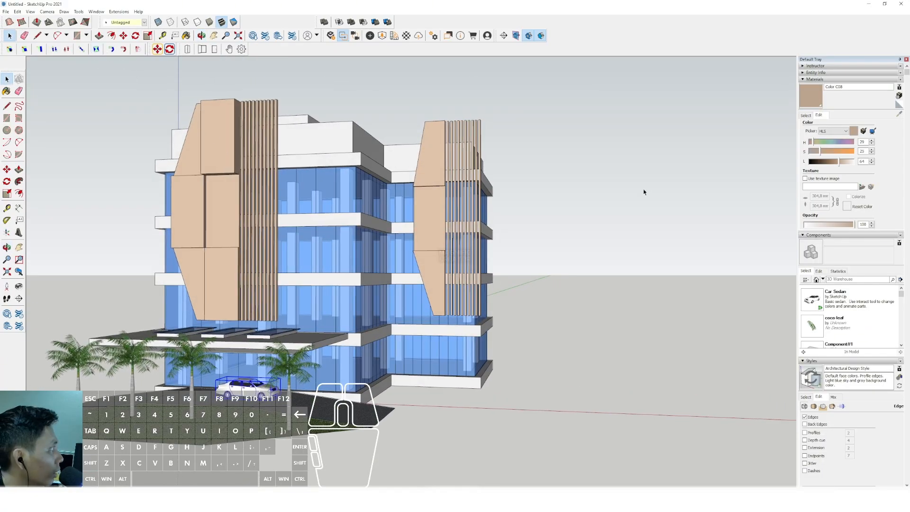
- Mute and darken the Translucent Glass Blue material by reducing its saturation and setting its lightness to 54
{"action": "left_click", "coordinate": [806, 115]}
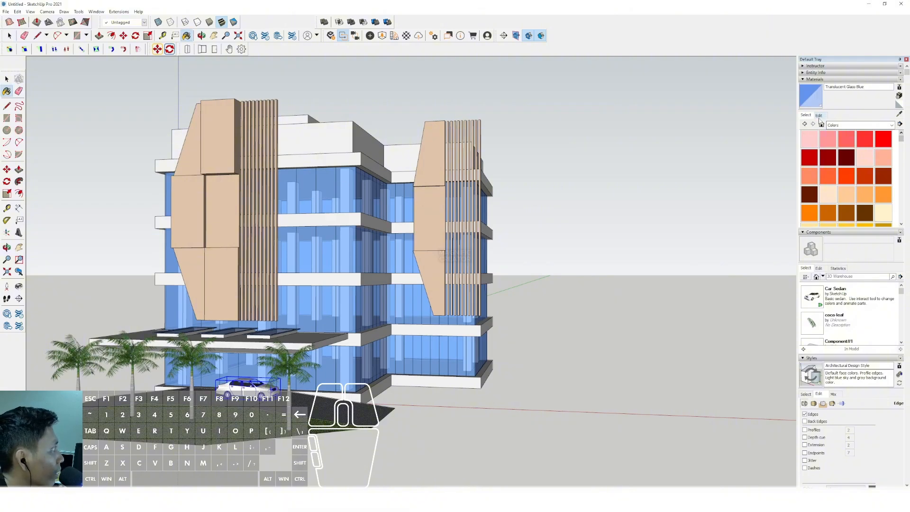
{"action": "left_click", "coordinate": [819, 115]}
{"action": "left_click_drag", "start_coordinate": [831, 163], "coordinate": [840, 166]}
{"action": "left_click_drag", "start_coordinate": [834, 224], "coordinate": [839, 225]}
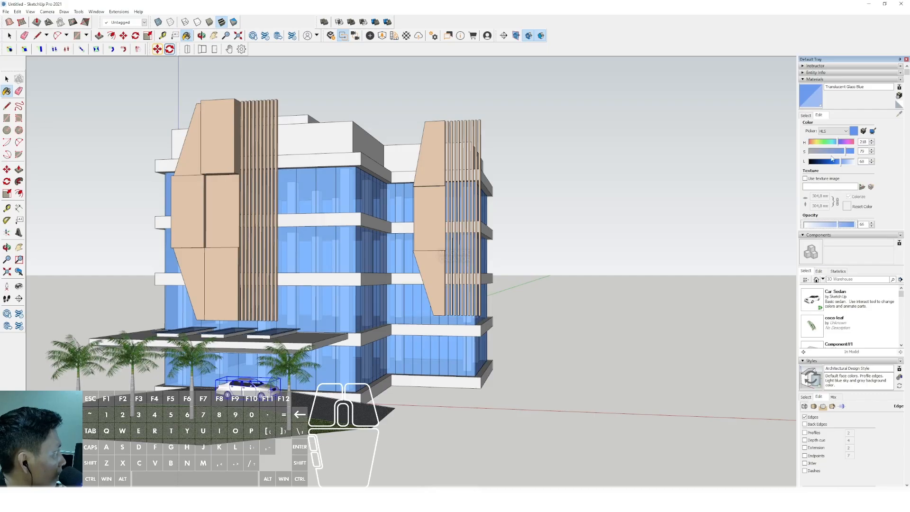
{"action": "left_click", "coordinate": [828, 152]}
{"action": "left_click", "coordinate": [834, 163]}
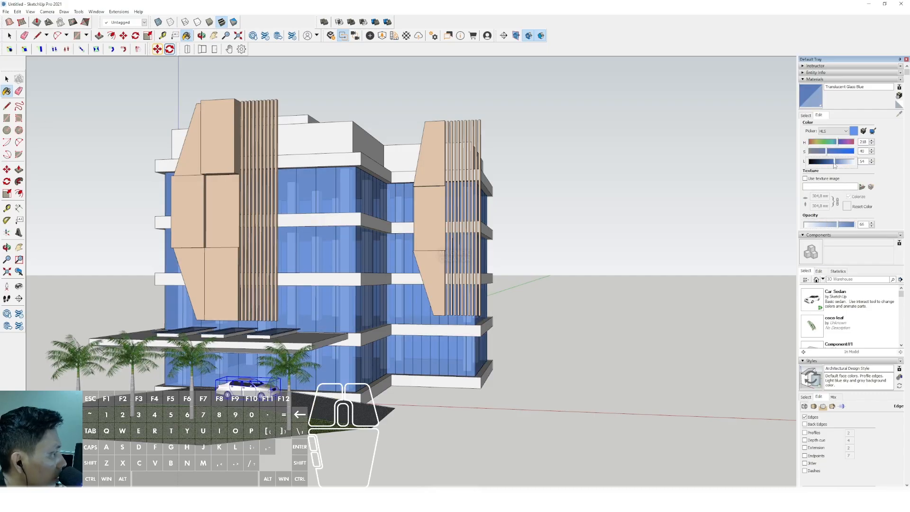
- Turn on shadows for the model
{"action": "scroll", "coordinate": [393, 219], "scroll_direction": "down", "scroll_amount": 2}
{"action": "mouse_move", "coordinate": [392, 218]}
{"action": "middle_mouse_down"}
{"action": "mouse_move", "coordinate": [360, 213]}
{"action": "mouse_move", "coordinate": [339, 270]}
{"action": "mouse_move", "coordinate": [366, 256]}
{"action": "middle_mouse_up"}
{"action": "key", "text": "space"}
{"action": "scroll", "coordinate": [354, 227], "scroll_direction": "up", "scroll_amount": 3}
{"action": "left_click", "coordinate": [33, 12]}
{"action": "left_click", "coordinate": [44, 96]}
- Try the Simple Style from the default styles and apply the Urban Planning Style to the finished building view
{"action": "scroll", "coordinate": [876, 430], "scroll_direction": "down", "scroll_amount": 5}
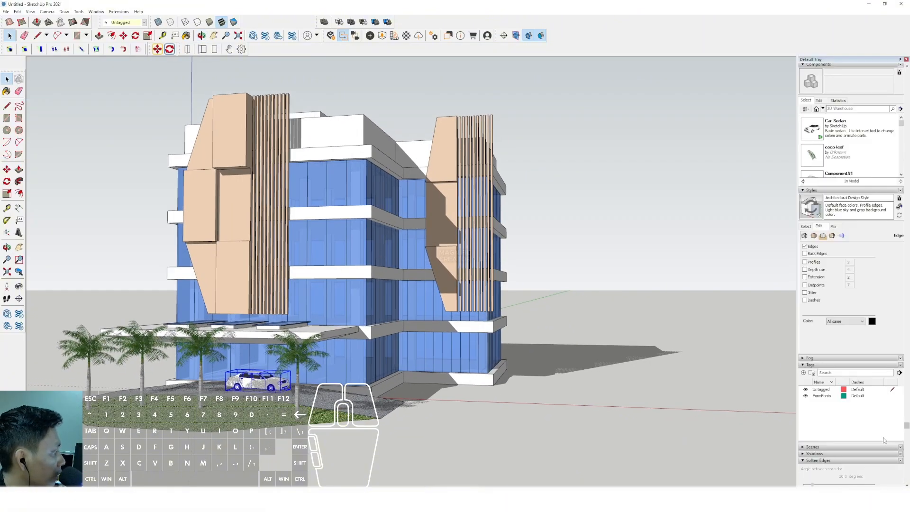
{"action": "left_click", "coordinate": [805, 201]}
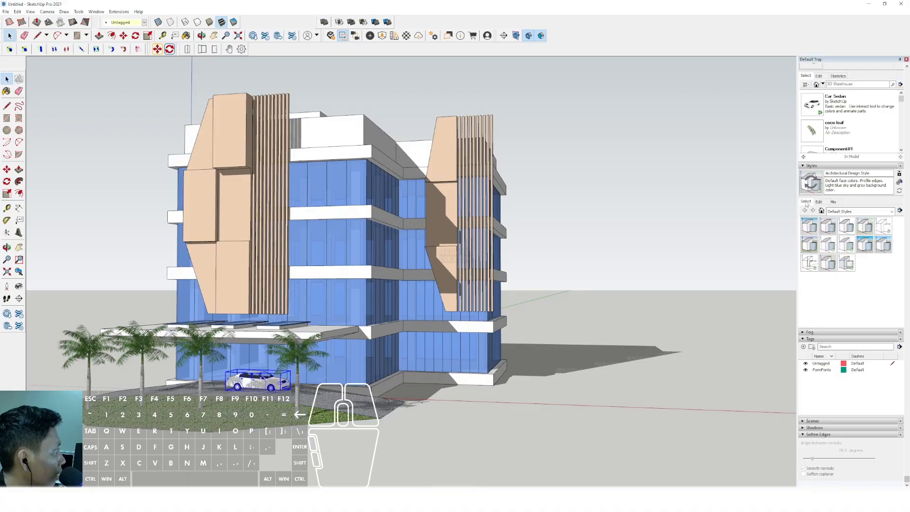
{"action": "left_click", "coordinate": [865, 245]}
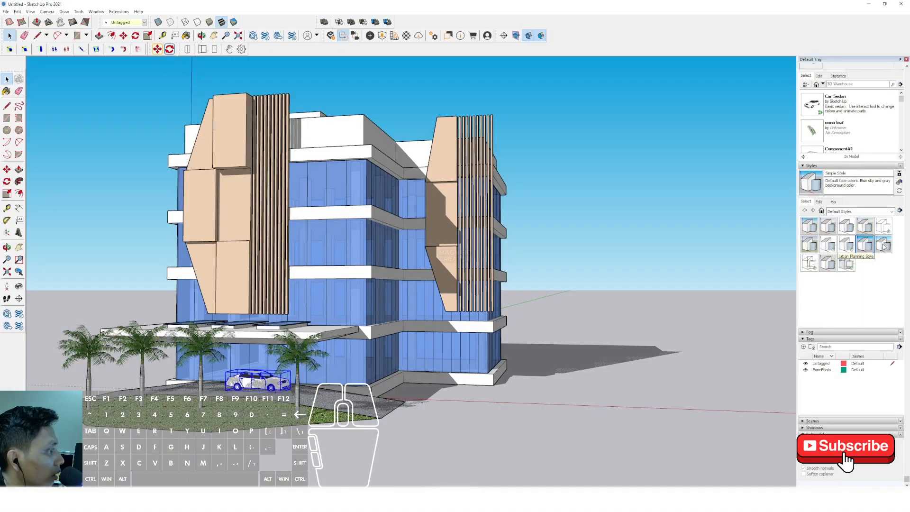
{"action": "left_click", "coordinate": [883, 247]}
{"action": "middle_click_drag", "start_coordinate": [374, 266], "coordinate": [418, 234]}
{"action": "scroll", "coordinate": [363, 250], "scroll_direction": "up", "scroll_amount": 1}
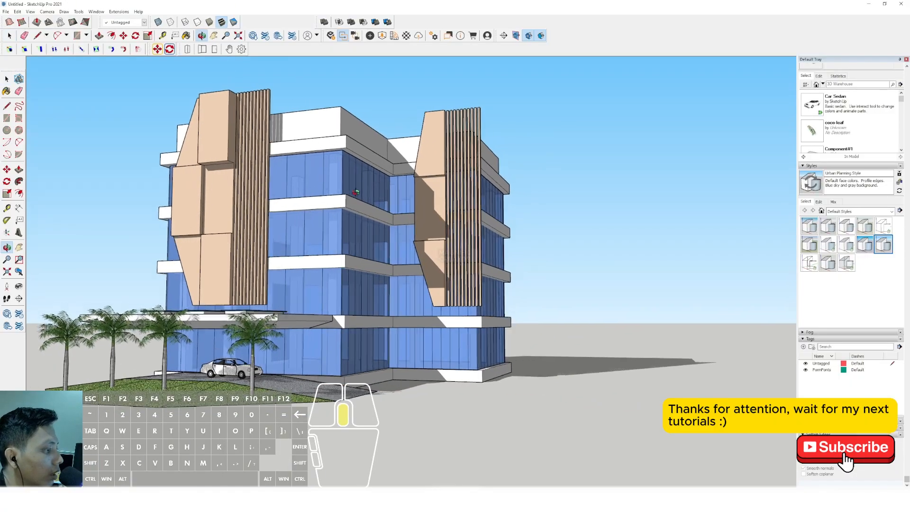